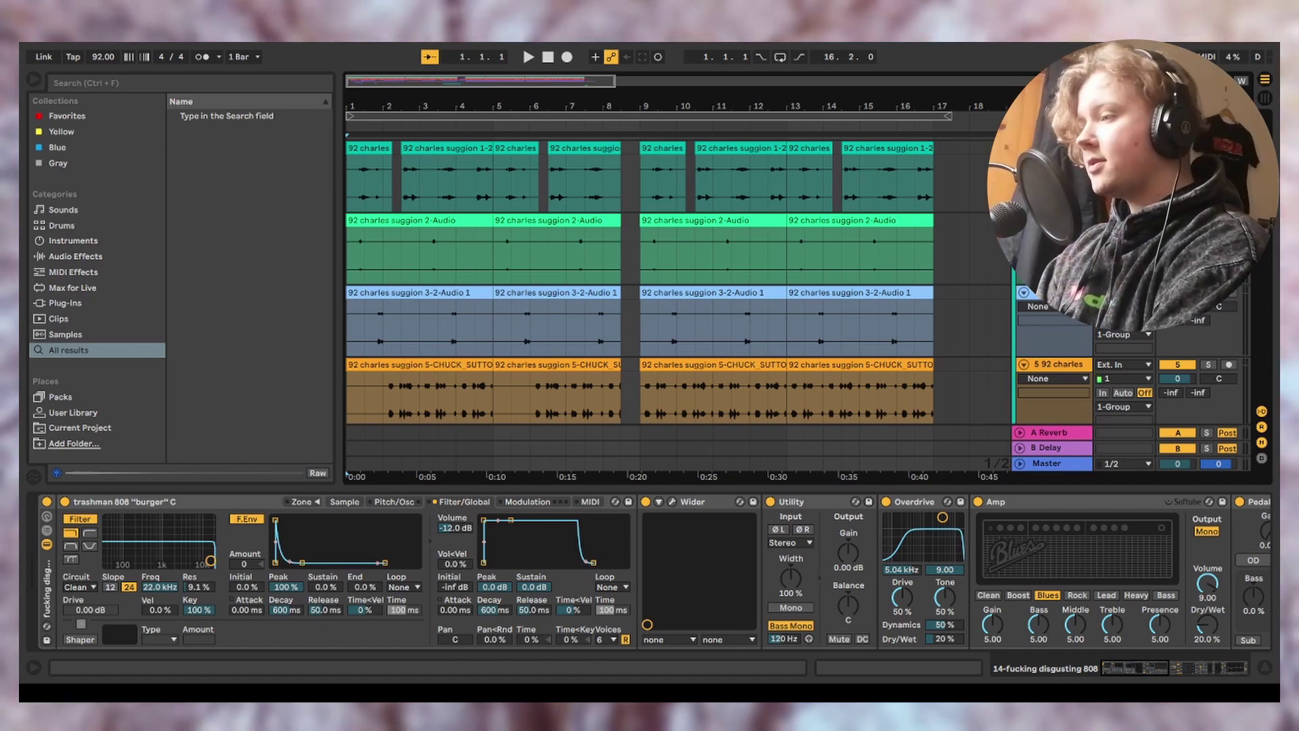
Step: Look through the arrangement's tracks, from the 92 charles suggion loops down to the chopped Durty GMIN, audio and 808 tracks
scroll(654, 262, "down", 5)
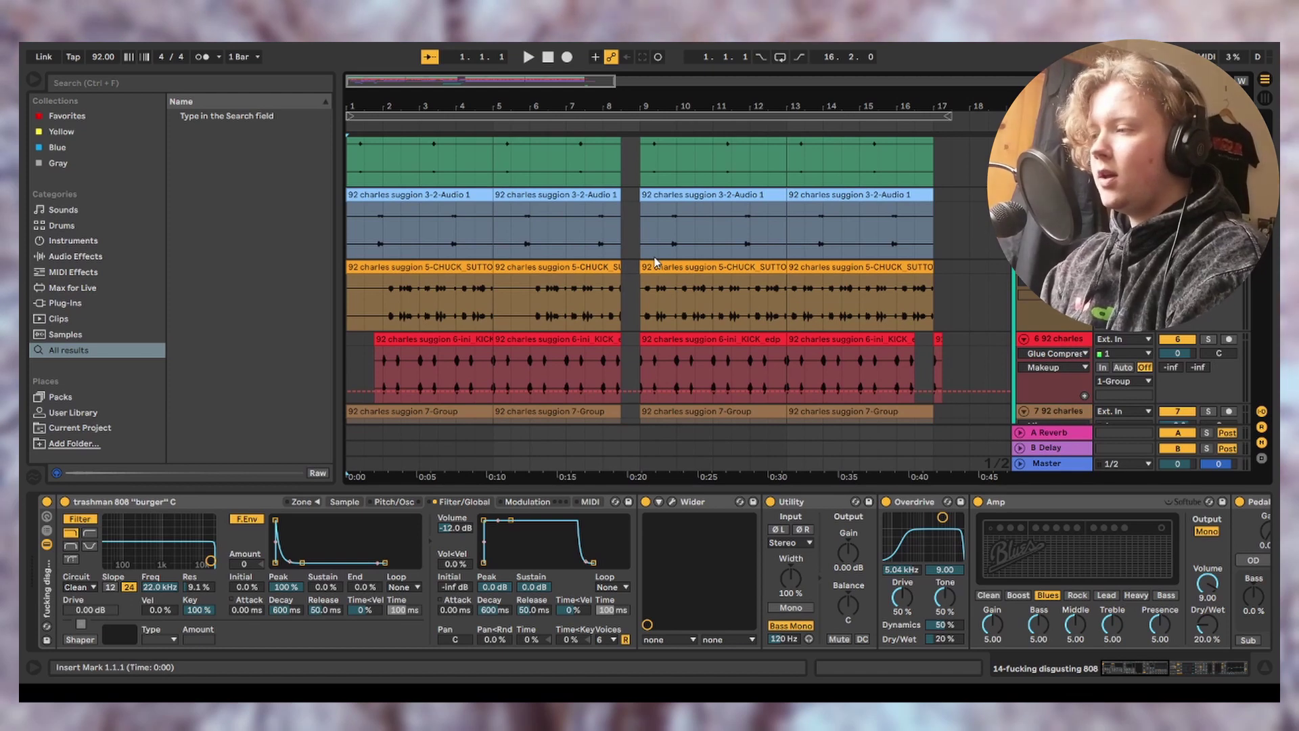
scroll(654, 262, "down", 4)
scroll(654, 263, "down", 3)
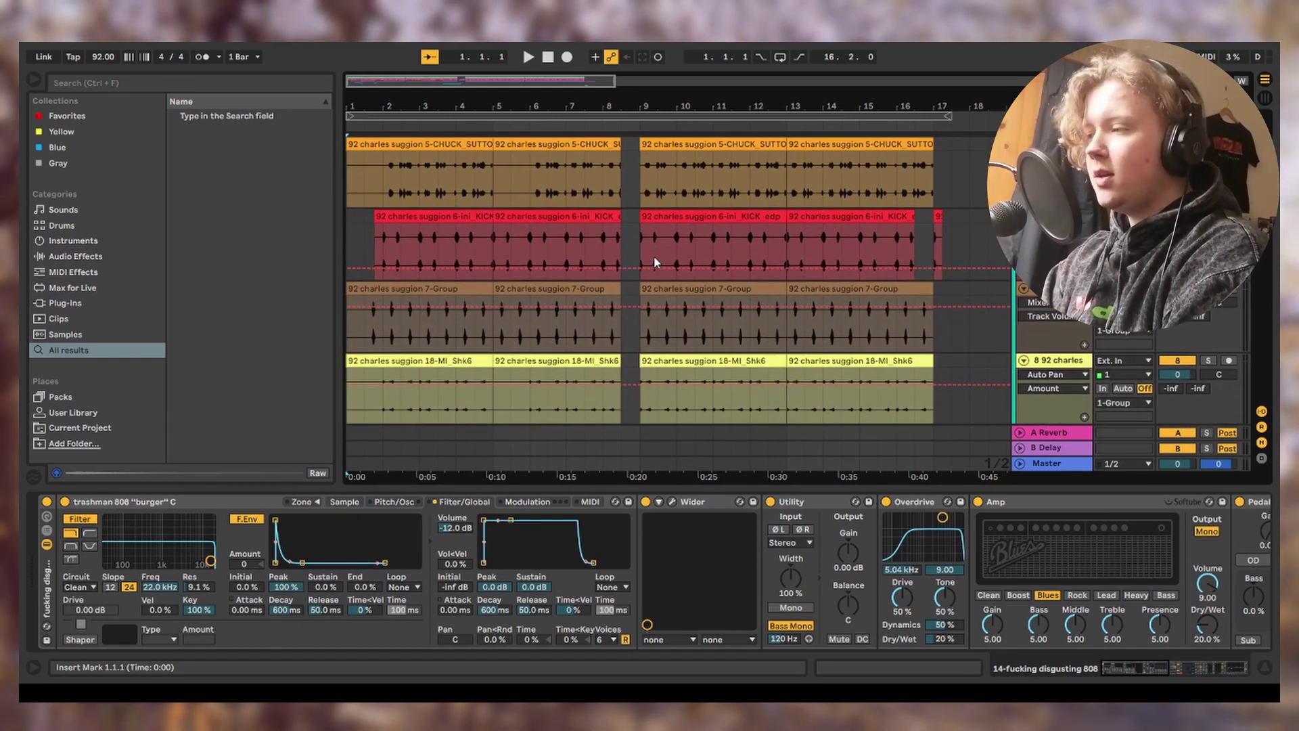
scroll(654, 263, "down", 2)
scroll(654, 263, "down", 2)
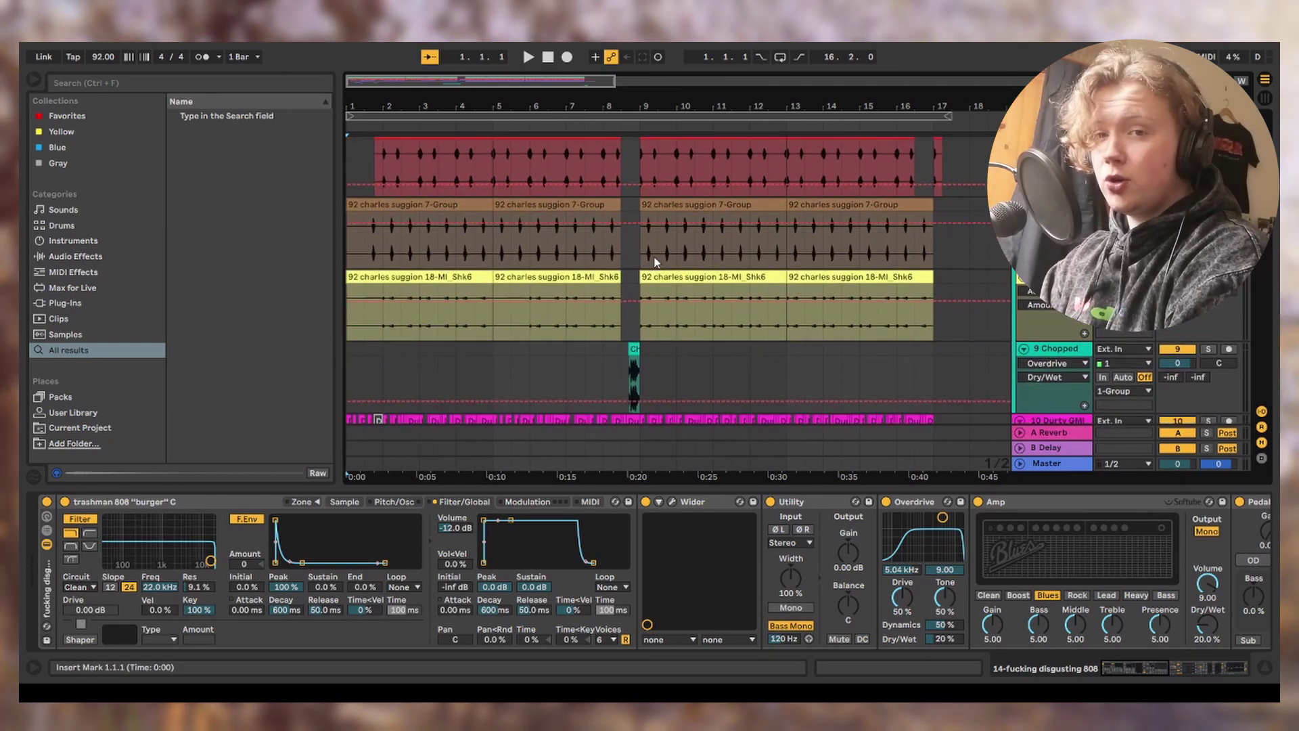
scroll(654, 262, "down", 8)
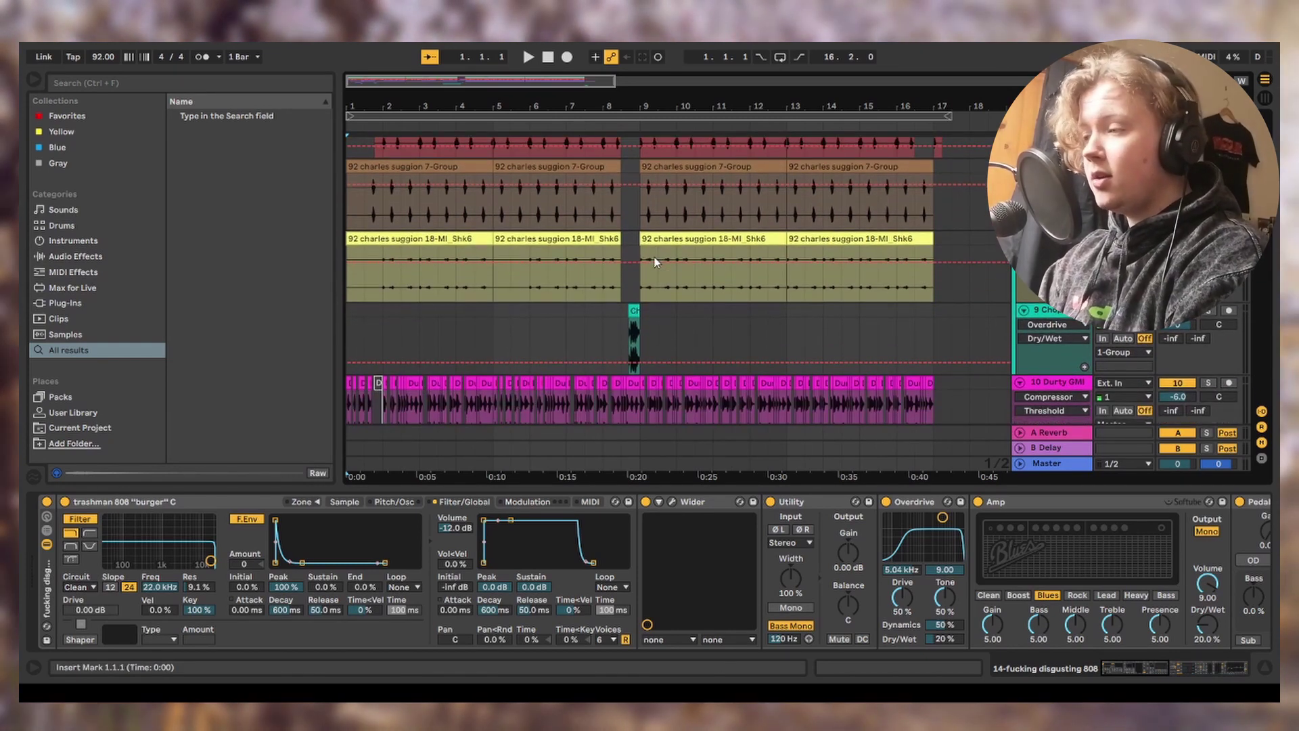
scroll(655, 262, "down", 6)
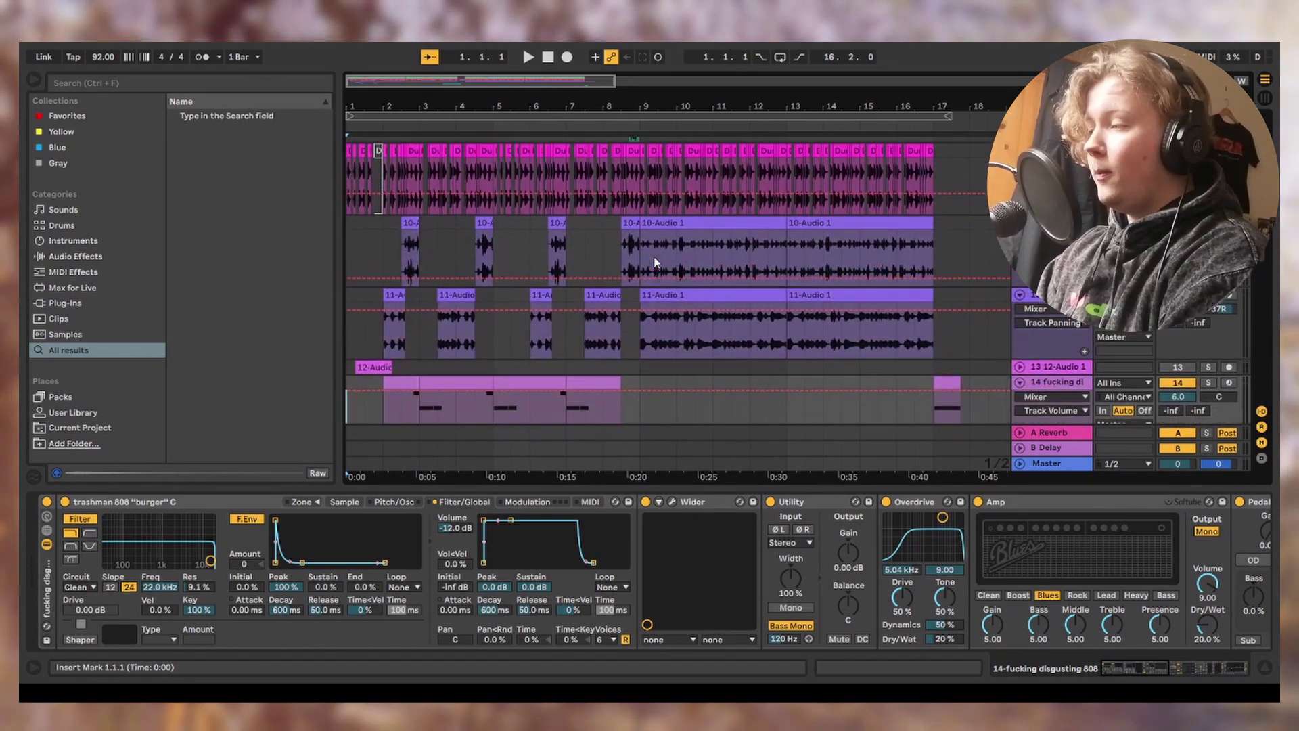
scroll(654, 263, "up", 3)
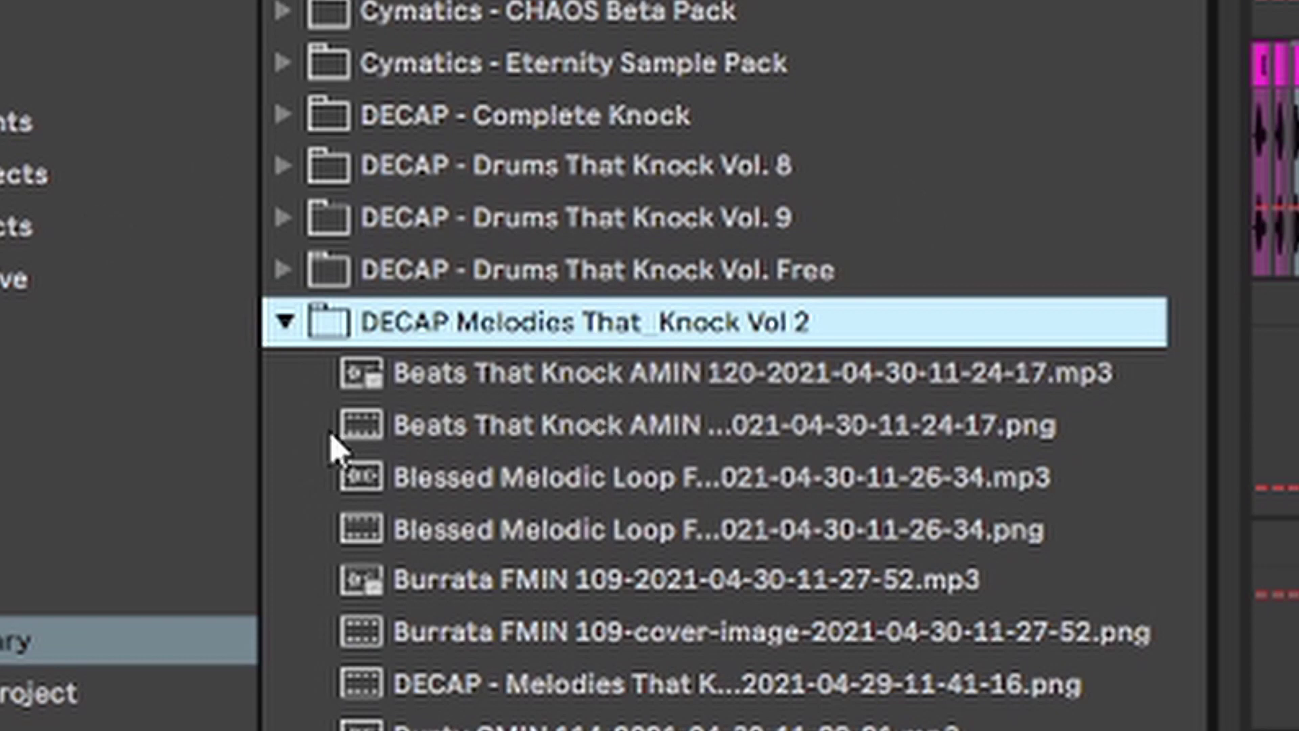
Step: Find the Durty GMIN 114 sample in the DECAP Melodies That_Knock Vol 2 folder and examine its chopped clips in the arrangement up close
scroll(648, 365, "down", 8)
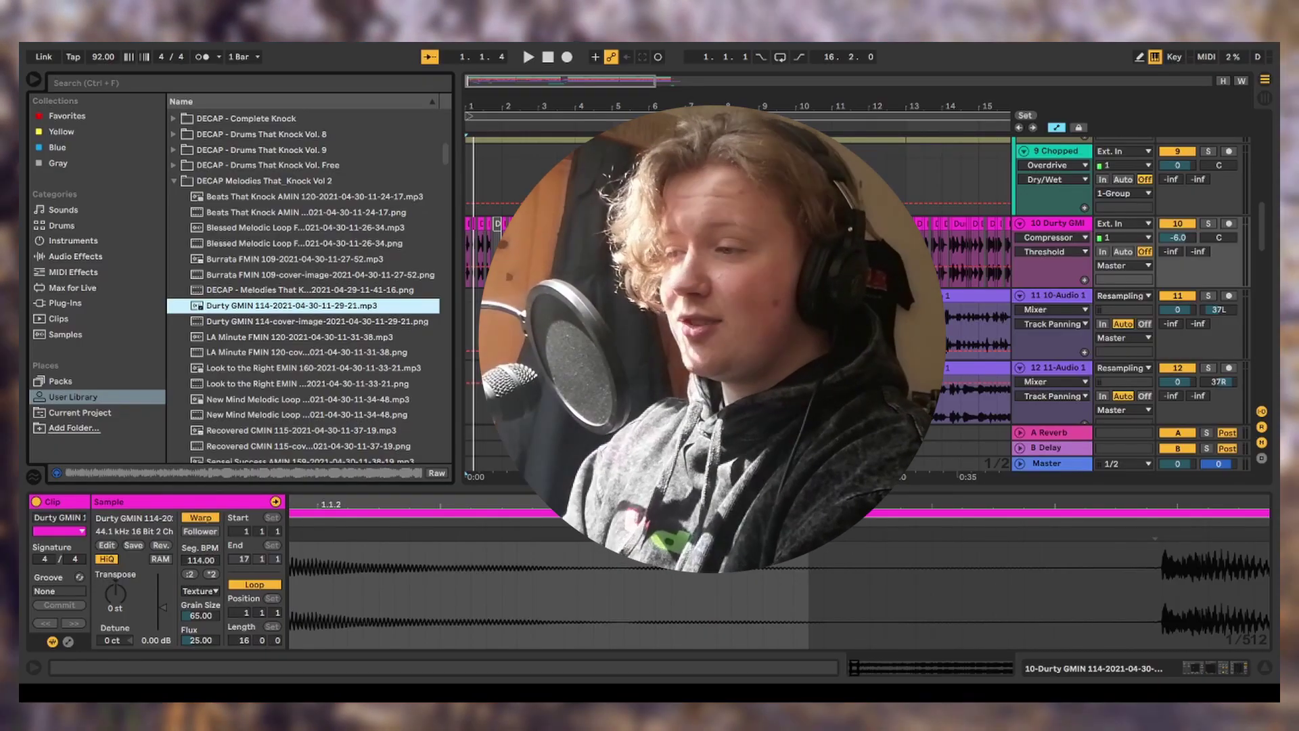
left_click(497, 192)
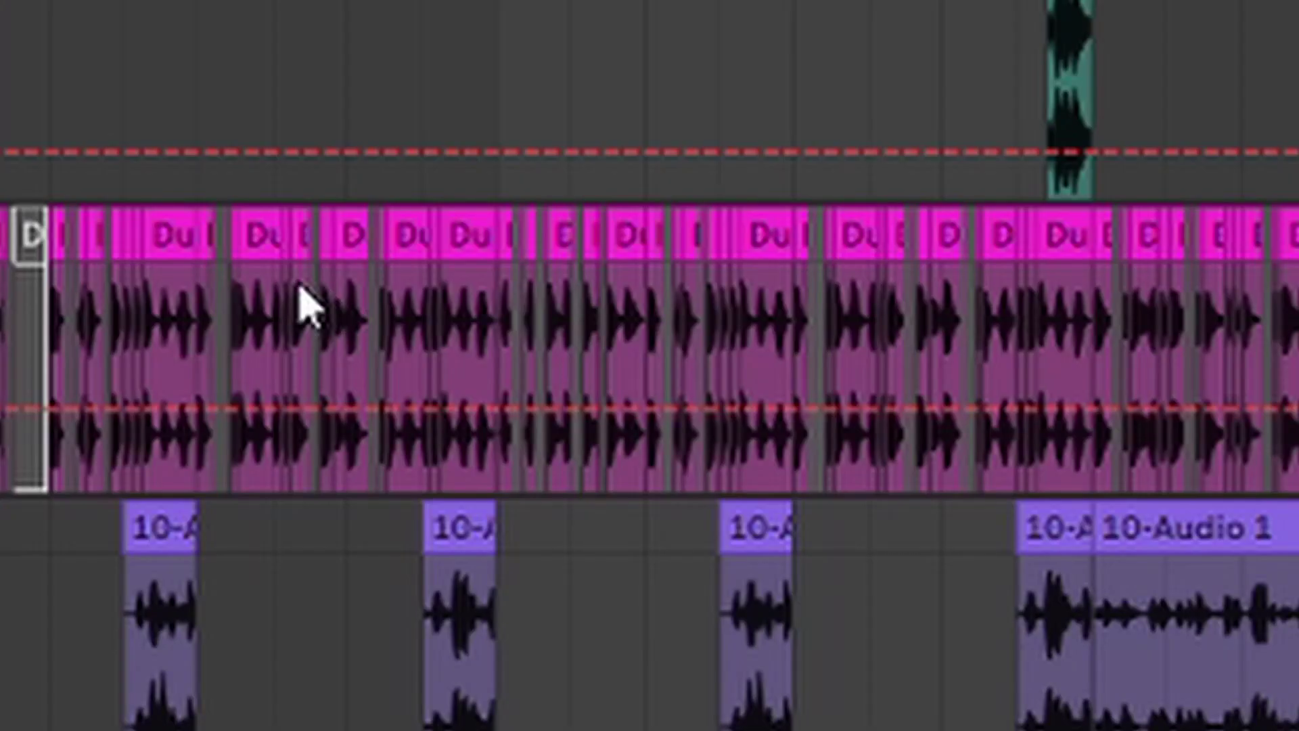
key("plus")
key("plus")
key("plus")
key("plus")
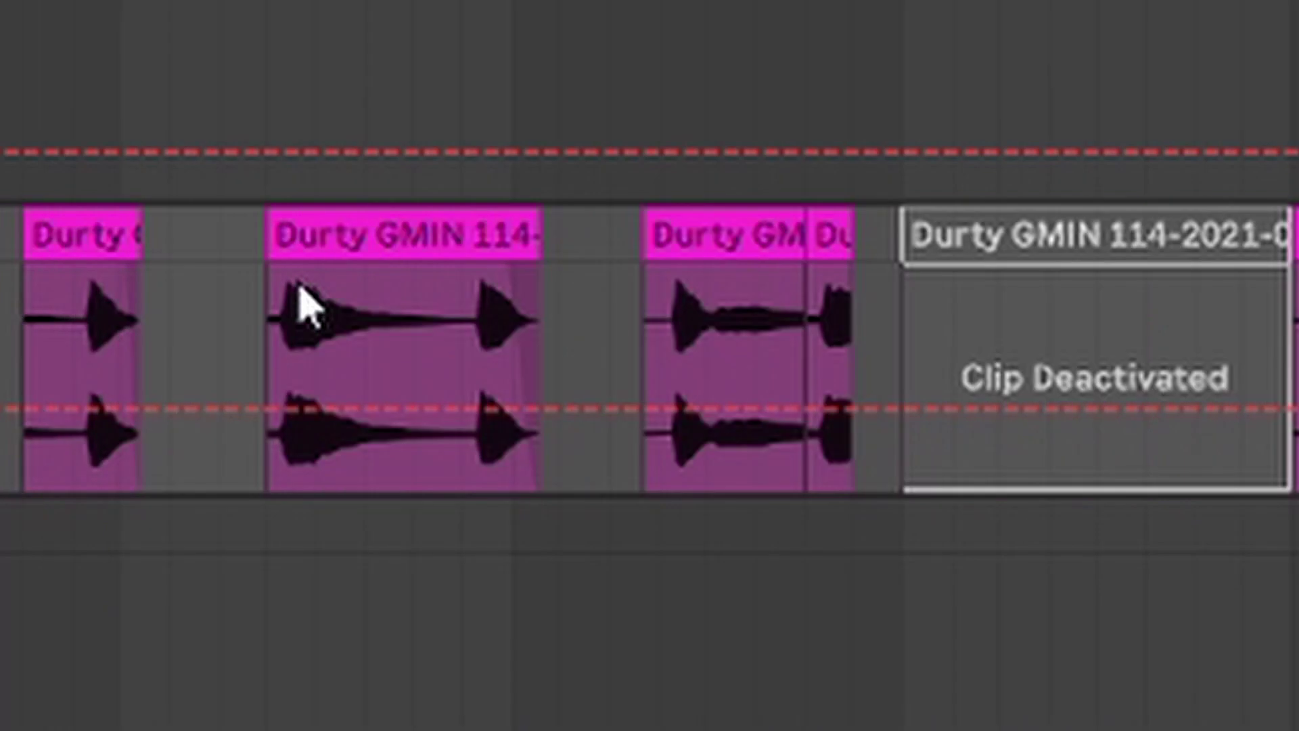
scroll(926, 399, "right", 10)
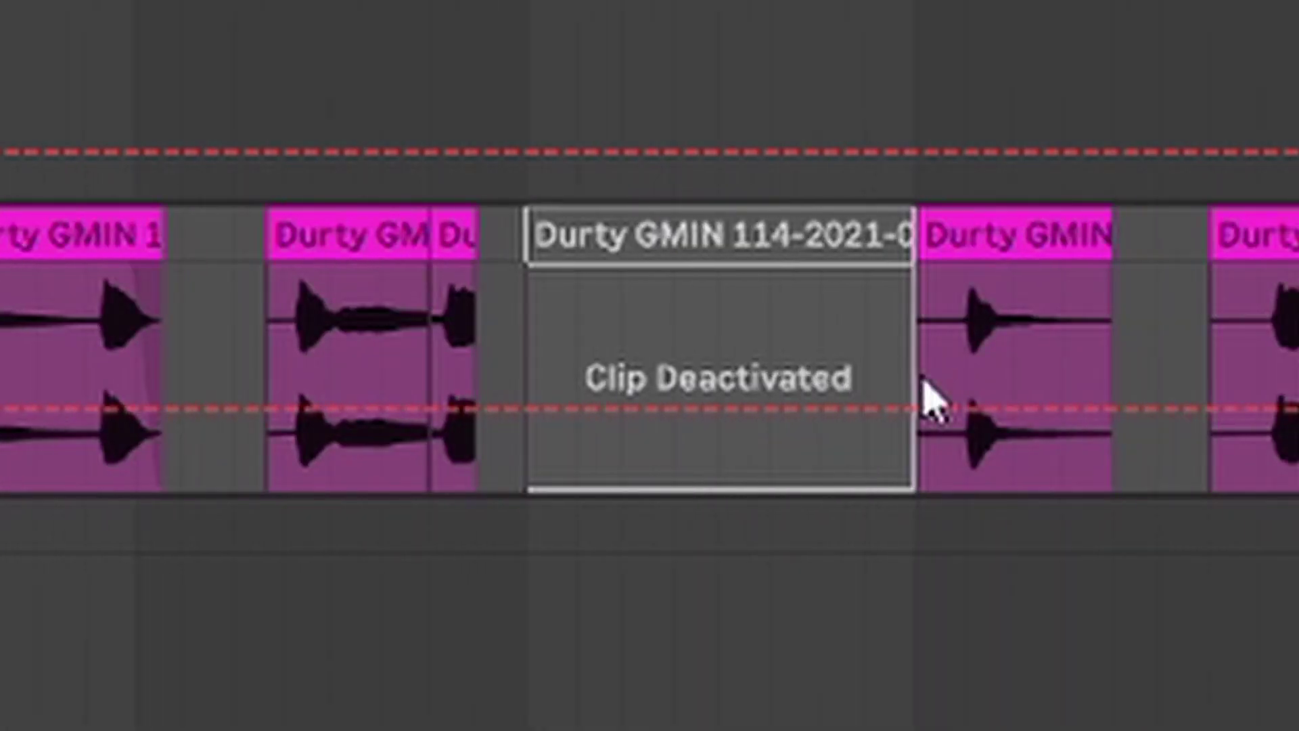
scroll(682, 405, "right", 10)
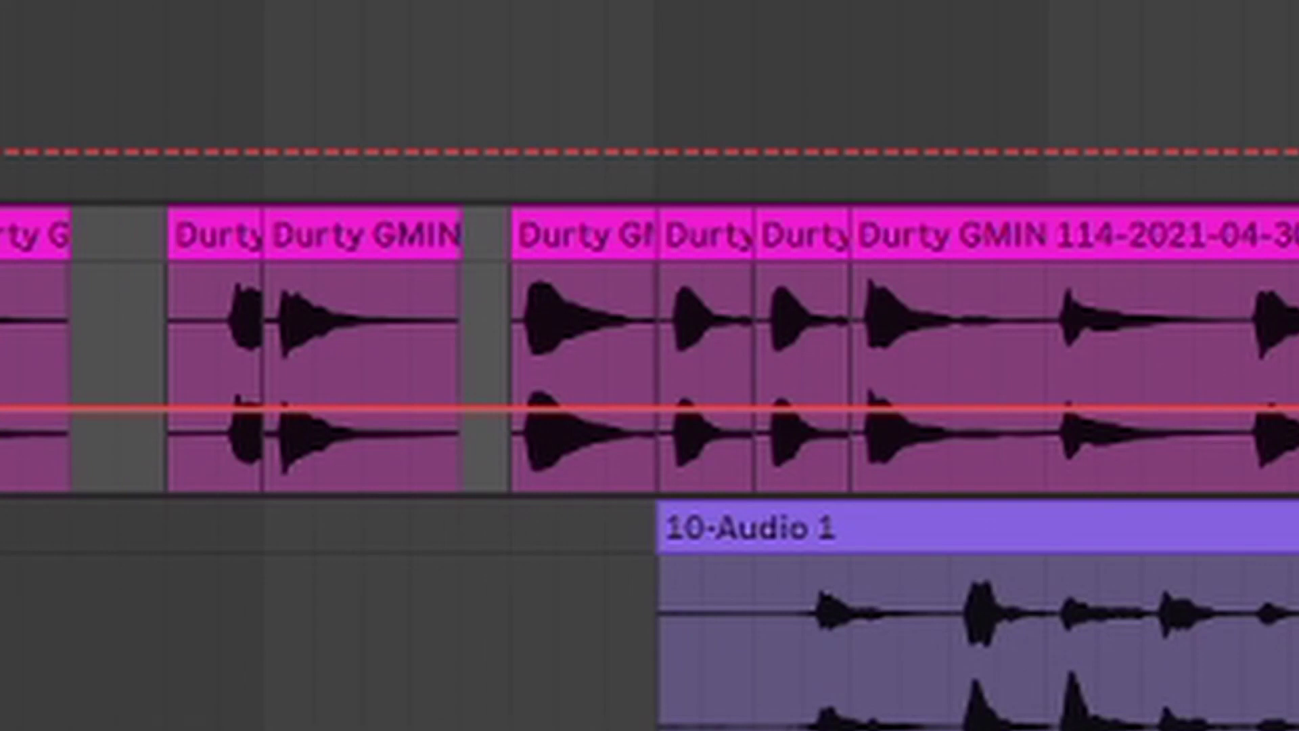
scroll(649, 406, "right", 15)
scroll(892, 345, "right", 6)
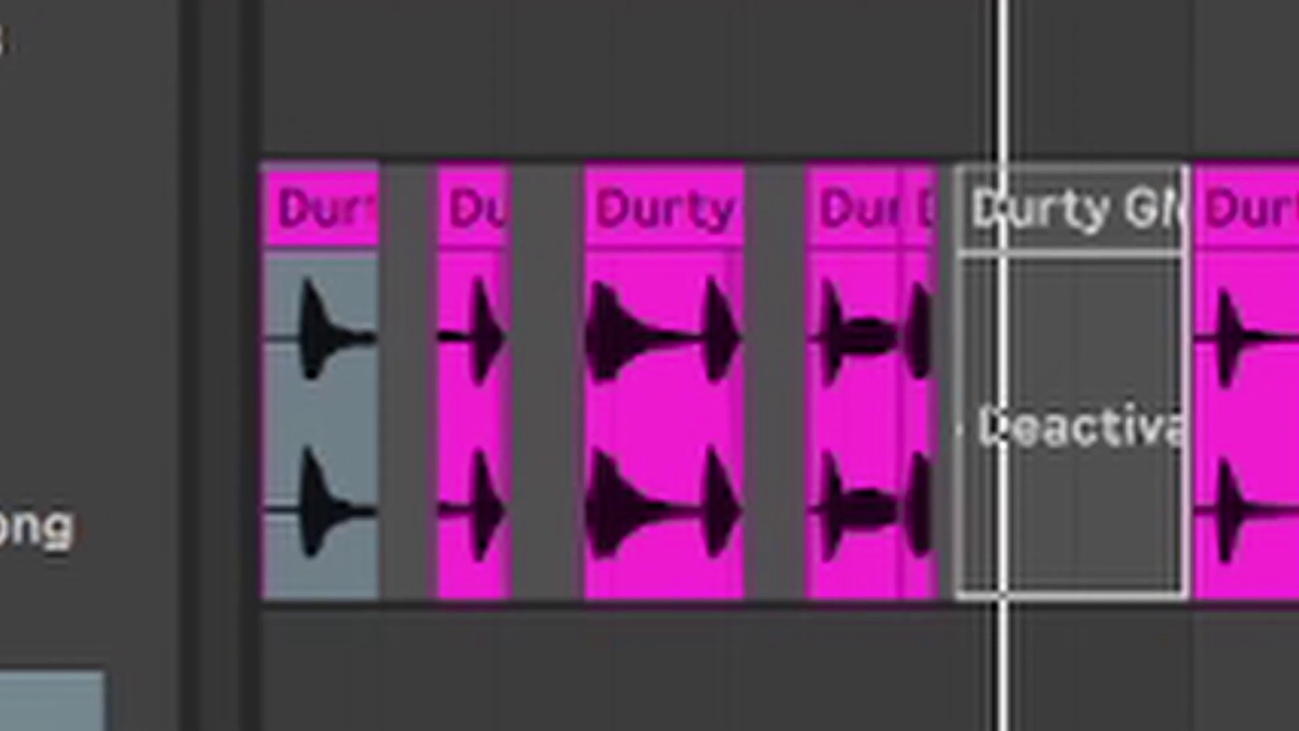
scroll(481, 225, "right", 4)
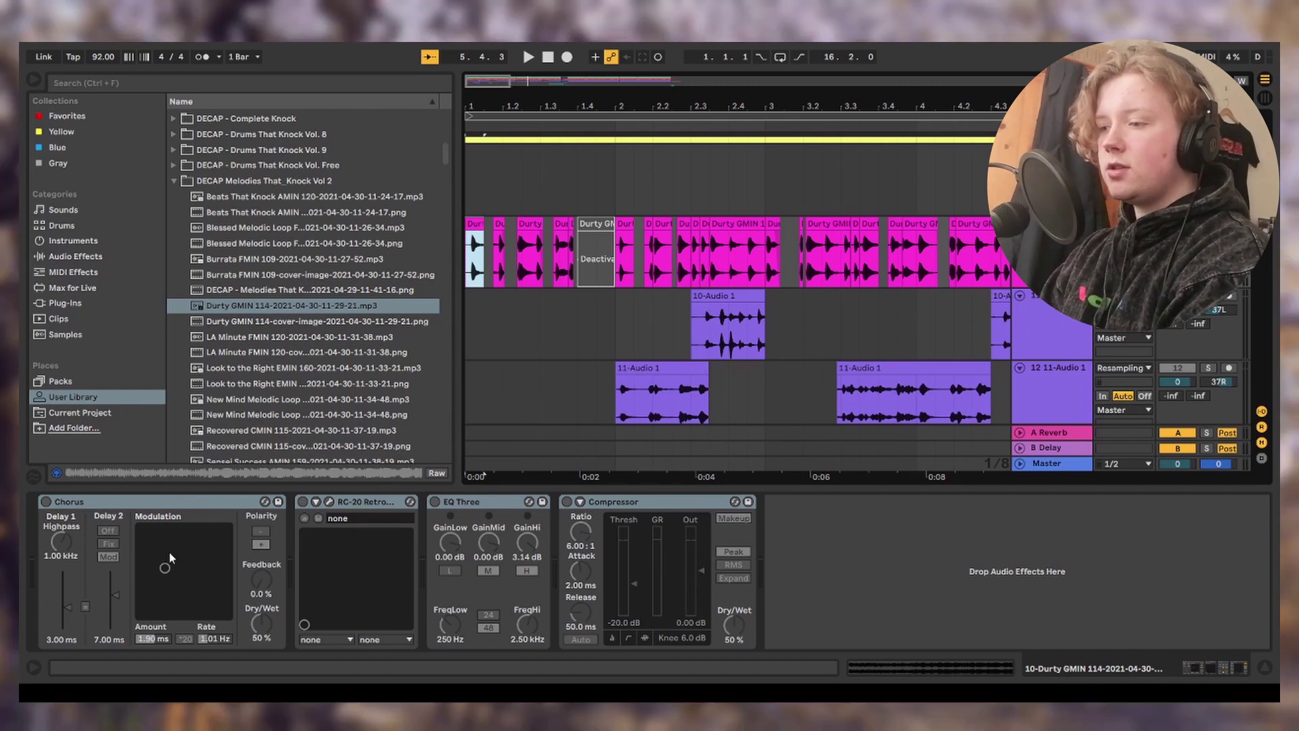
Step: Turn on the Chorus, RC-20 Retro, EQ Three and Compressor effects on the Durty GMIN track
left_click(46, 501)
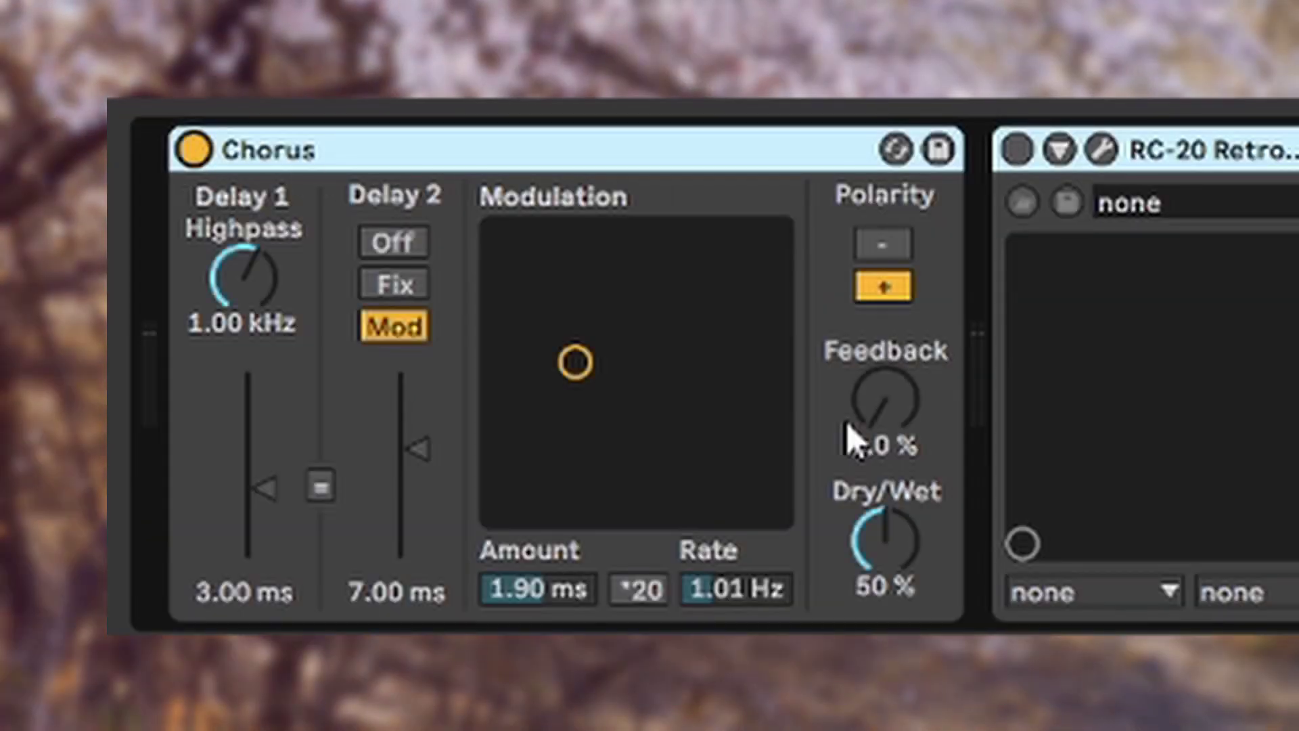
left_click(1099, 150)
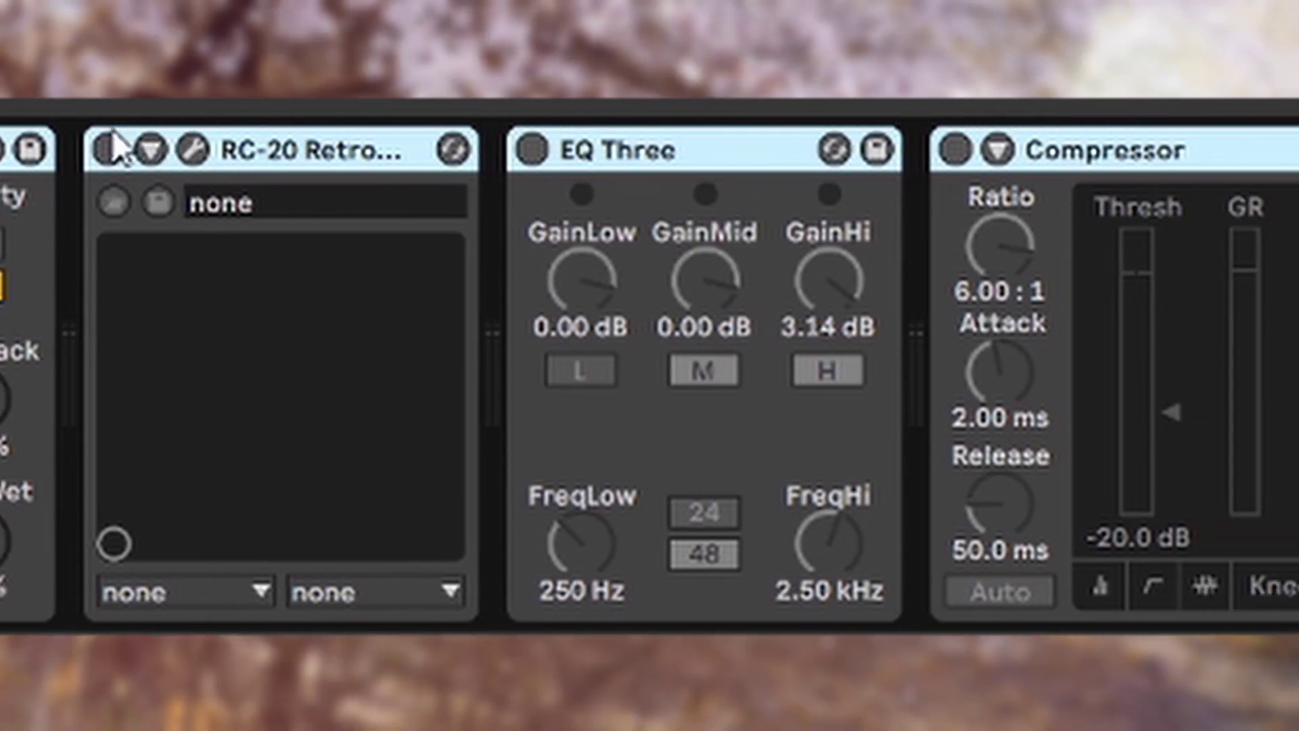
left_click(251, 150)
left_click(531, 150)
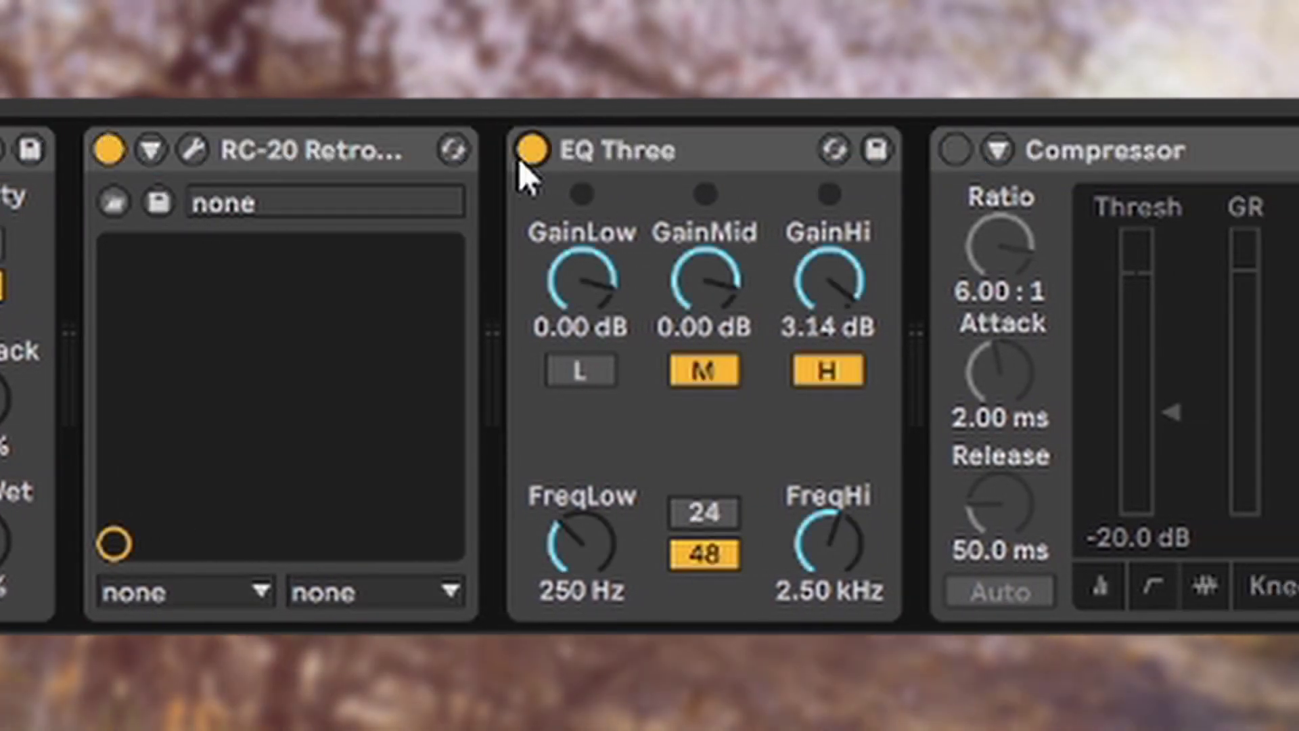
scroll(832, 345, "right", 8)
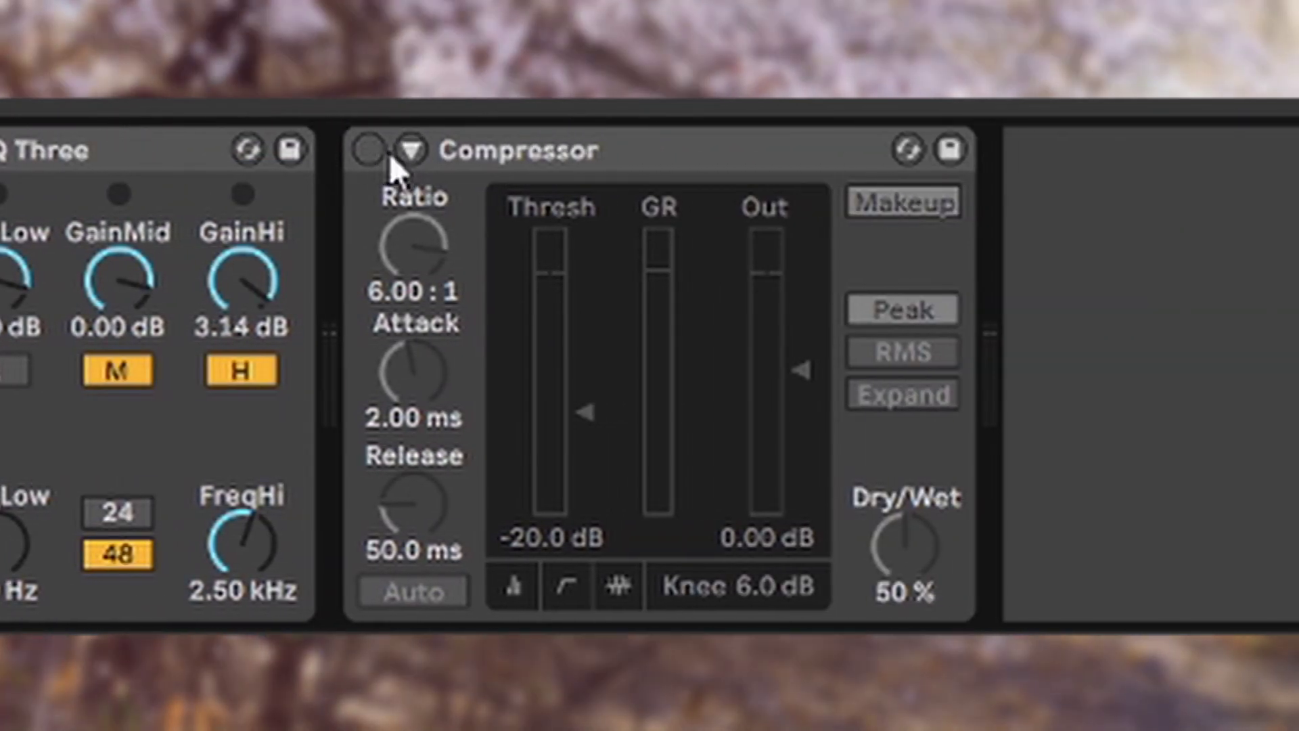
left_click(387, 159)
left_click(356, 150)
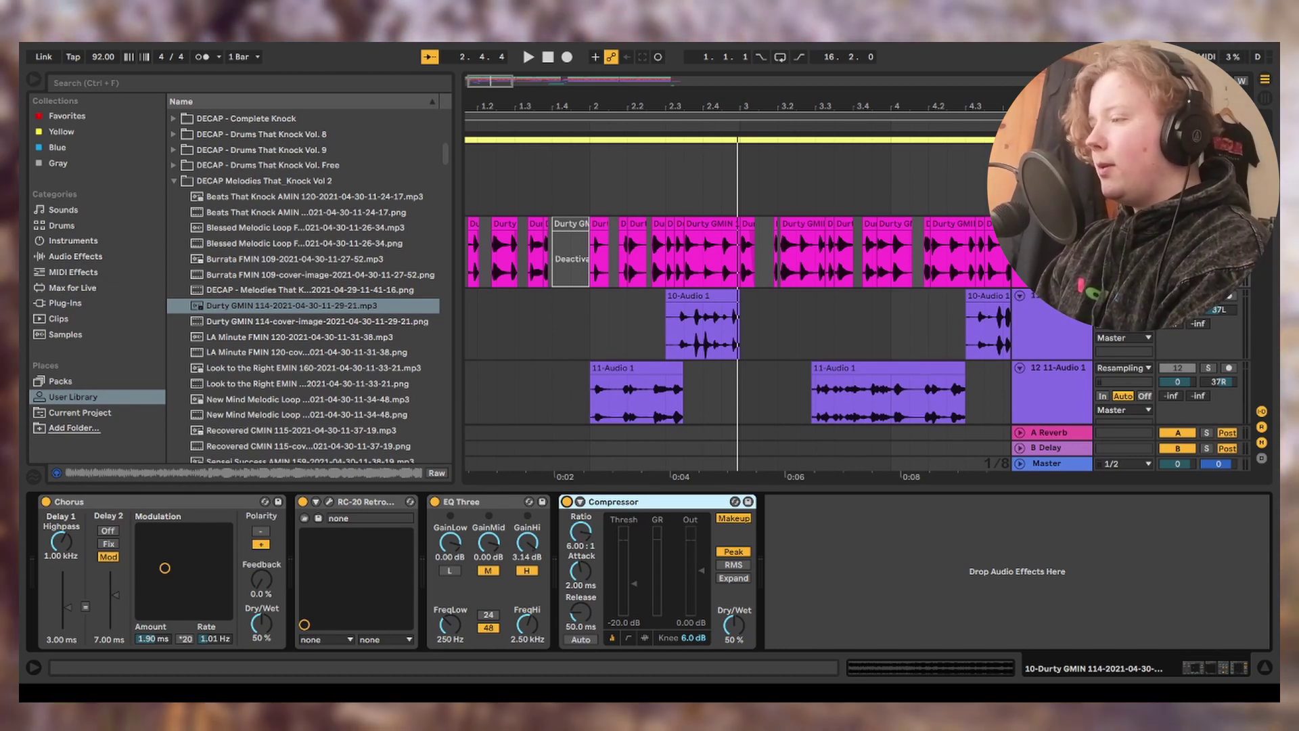
Step: Activate the 11-Audio 1 track and select the first clip on the 10-Audio 1 track
left_click(1177, 368)
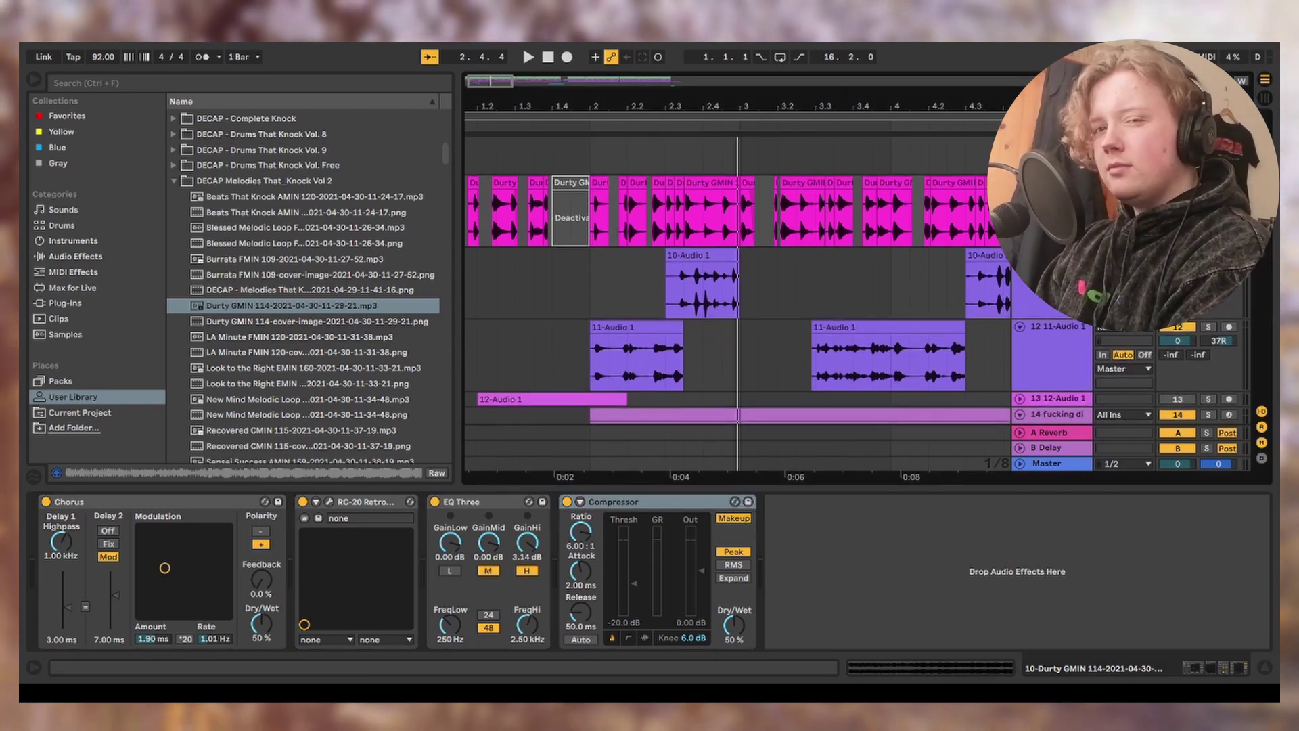
left_click(1003, 340)
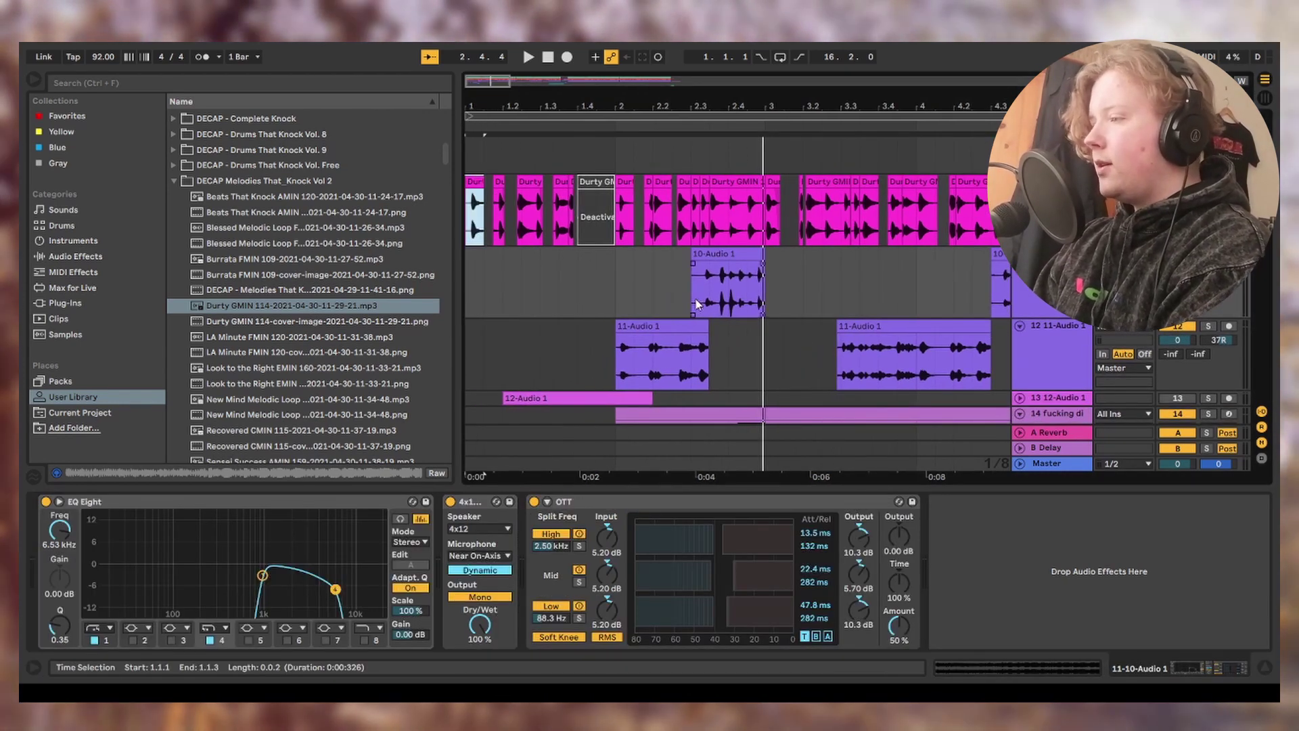
left_click(701, 284)
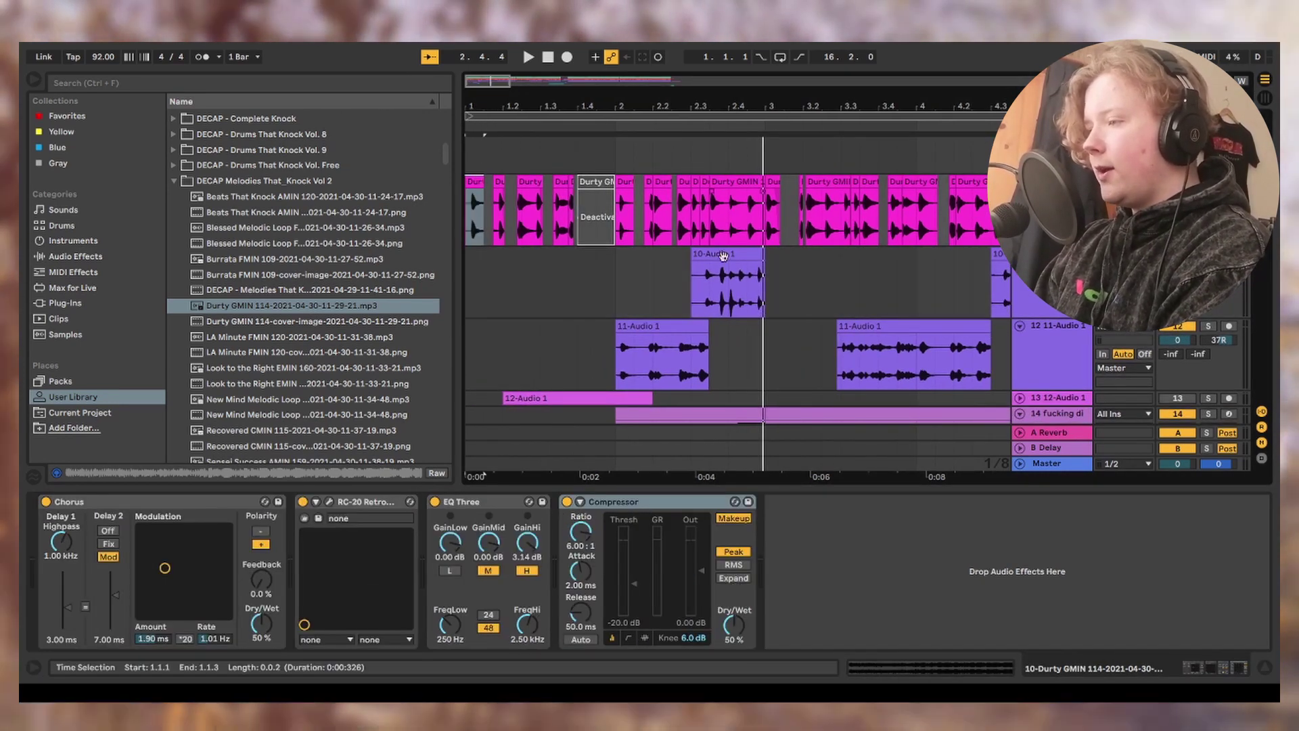
left_click(596, 284)
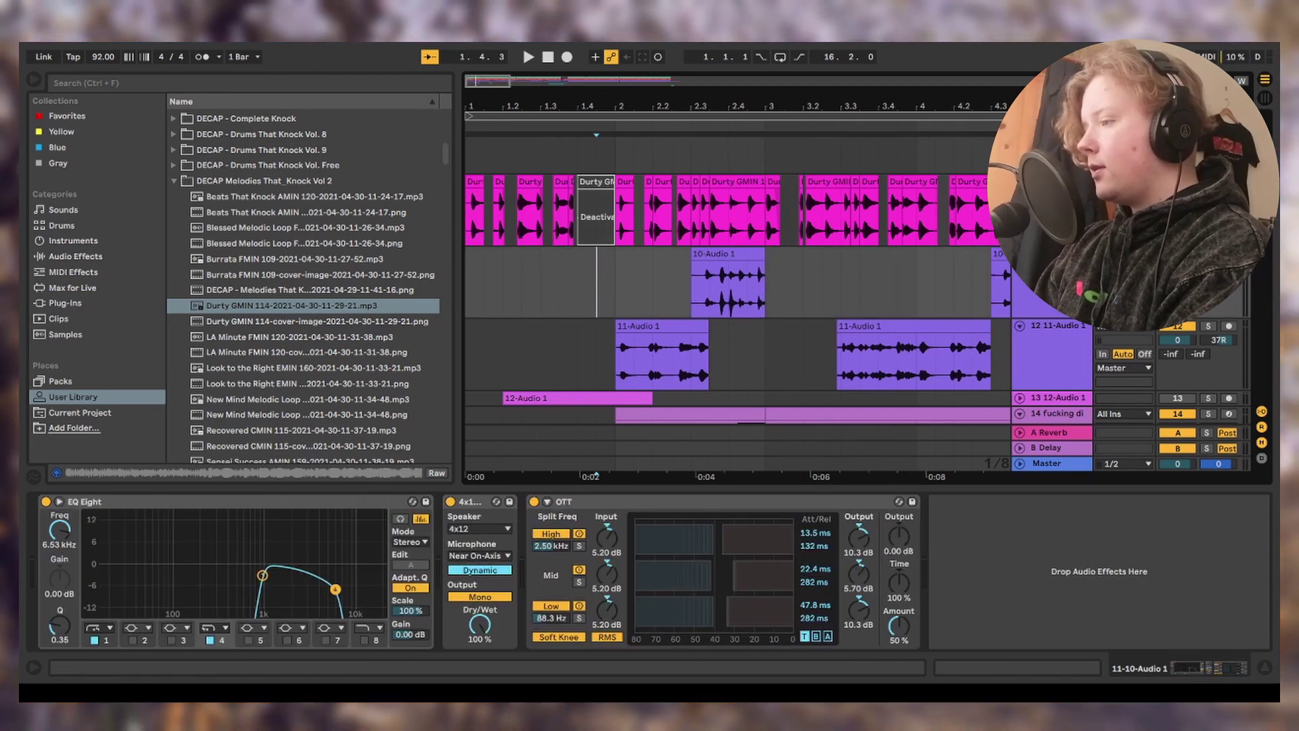
left_click(710, 254)
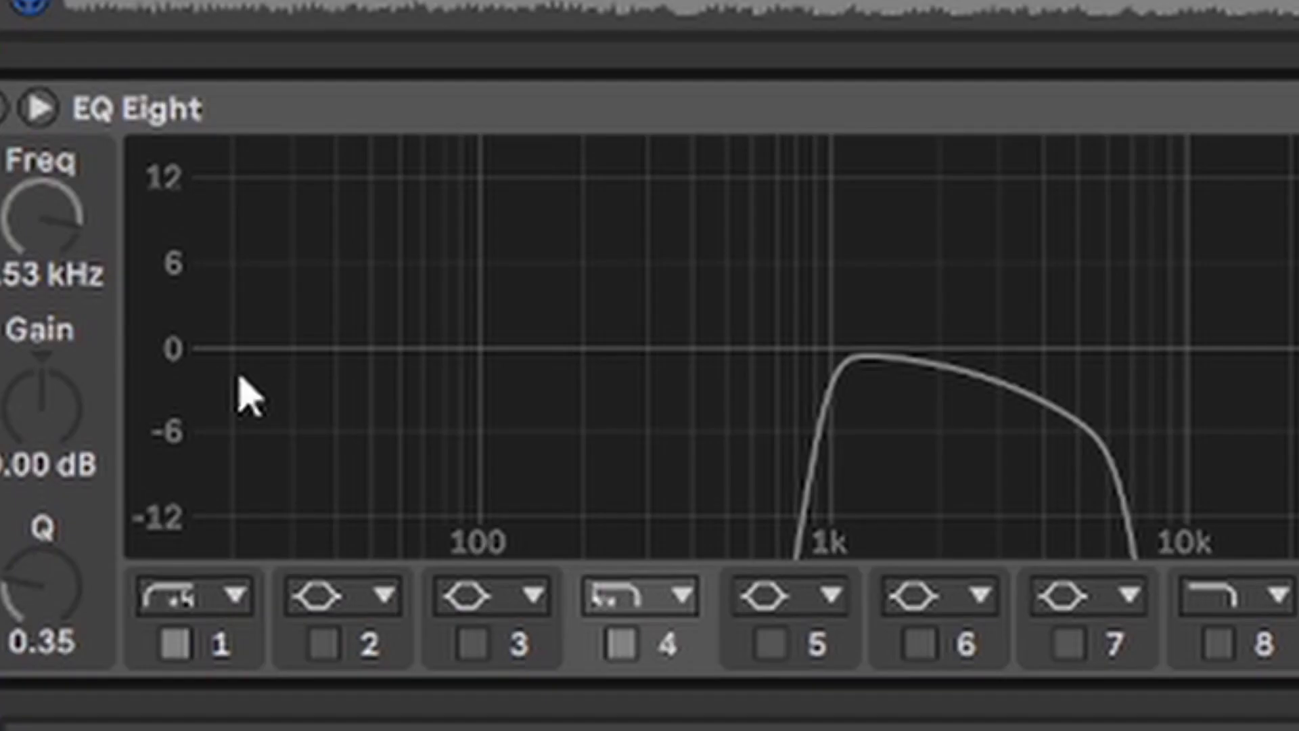
Step: Turn on the EQ Eight, 4x12 cabinet and OTT effects on the 10-Audio 1 track
left_click(2, 108)
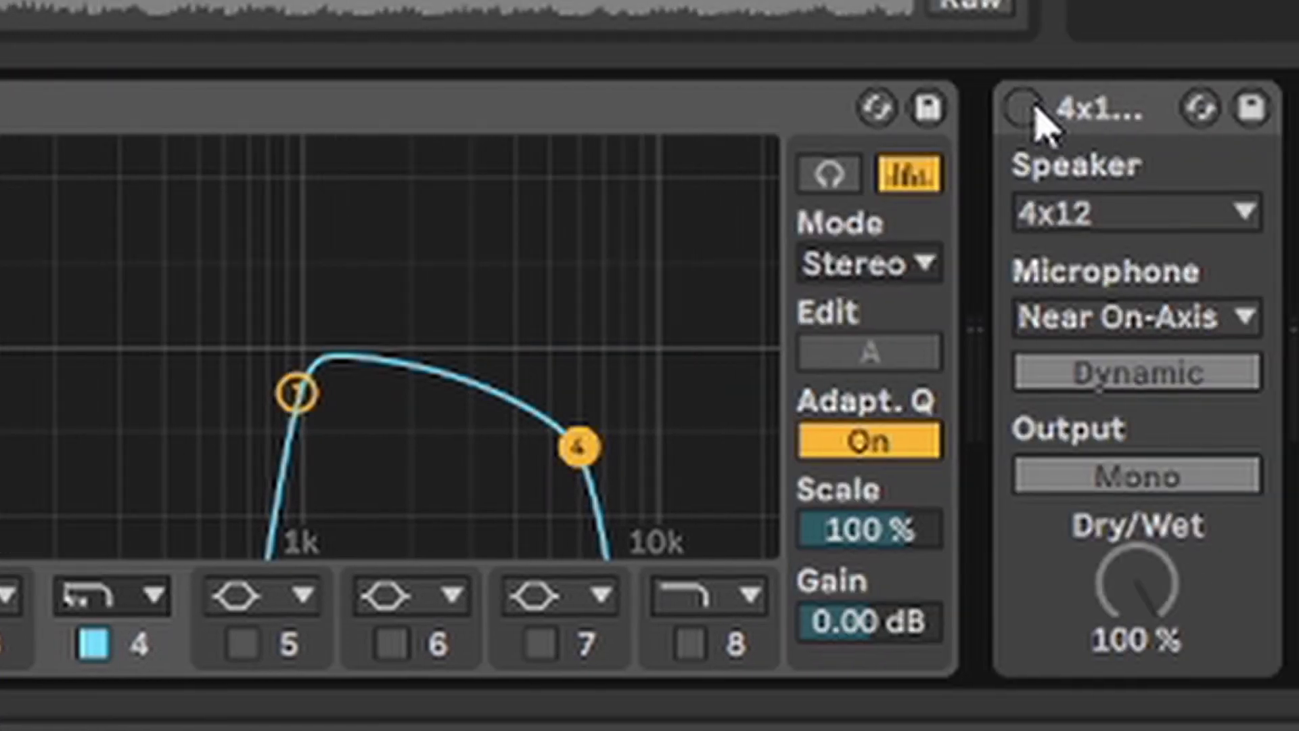
left_click(1022, 108)
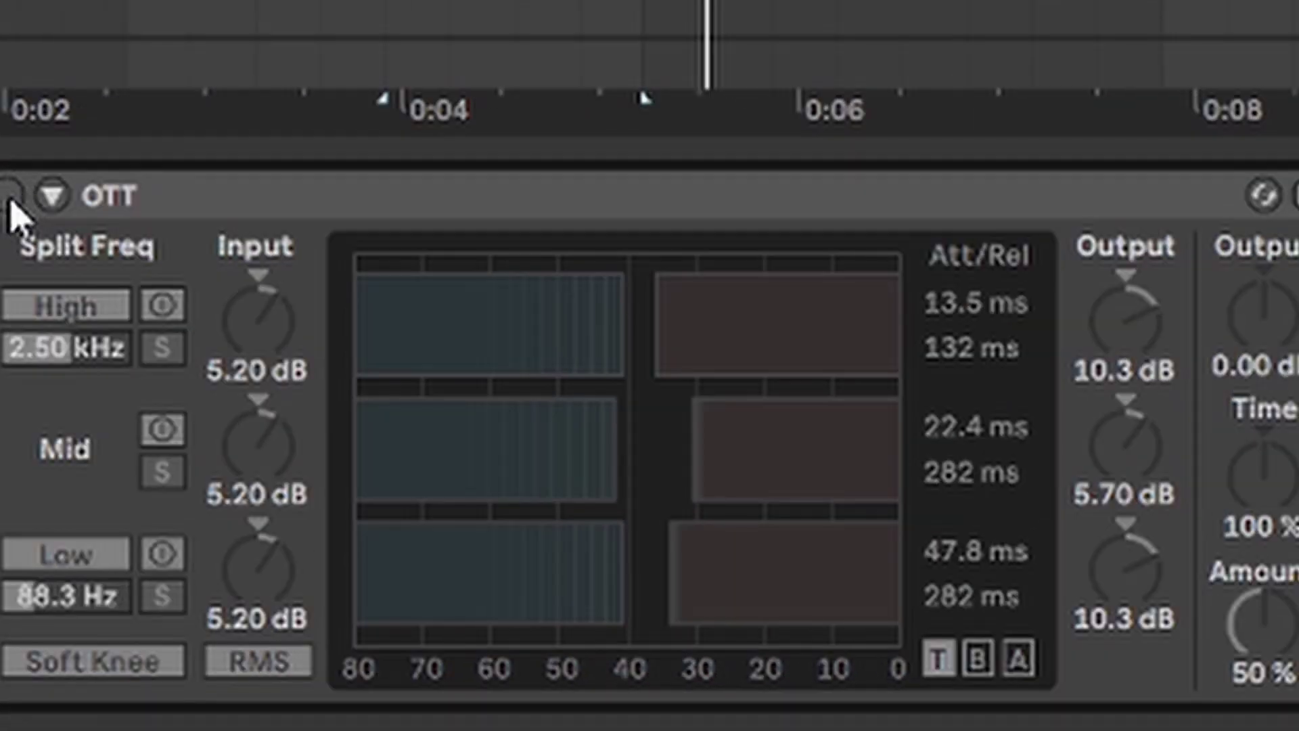
left_click(9, 198)
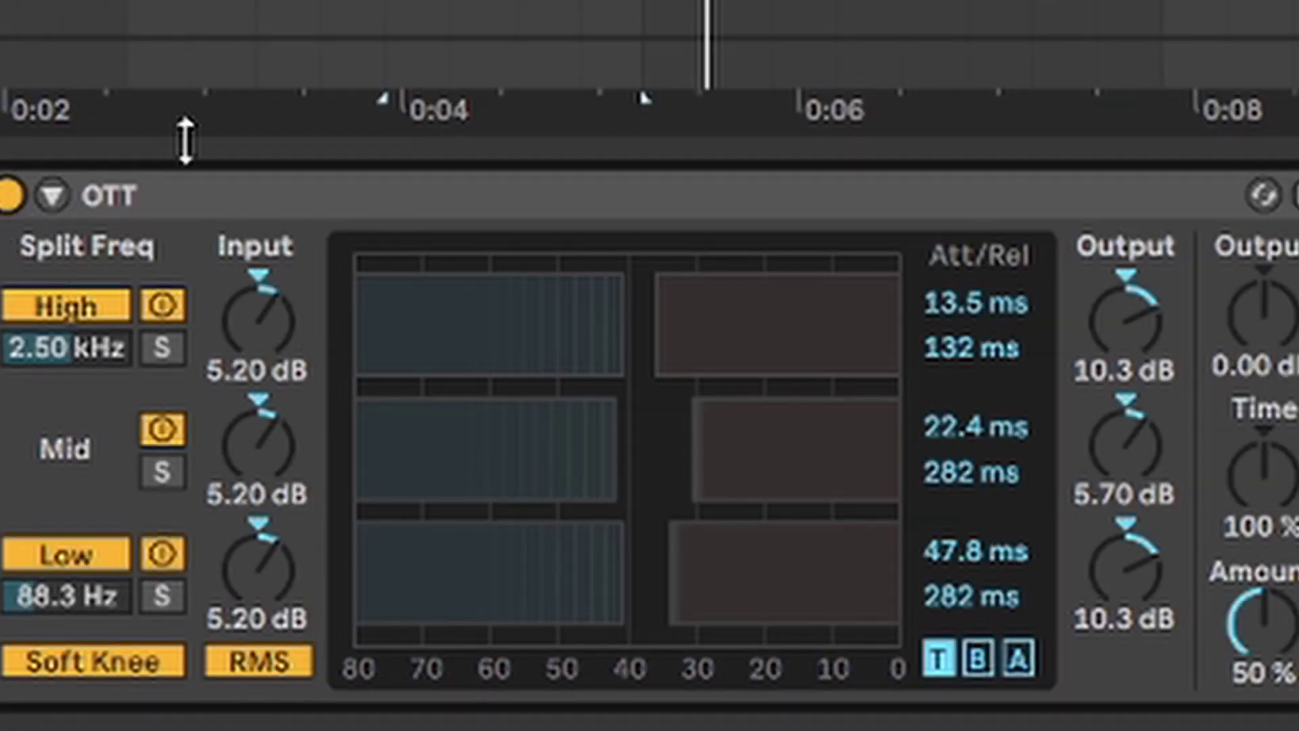
Step: Listen to the first 10-Audio 1 clip through its effects, then replay the passage from just before the clip
key("space")
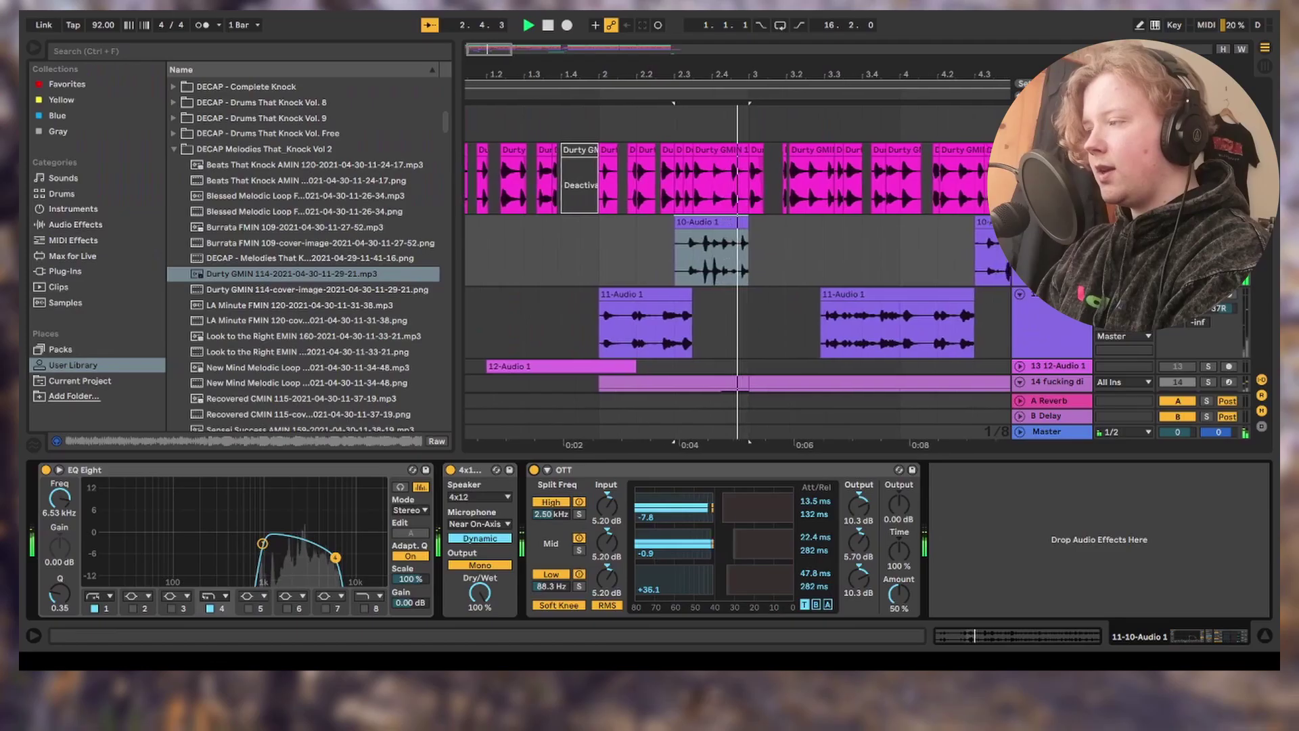
key("space")
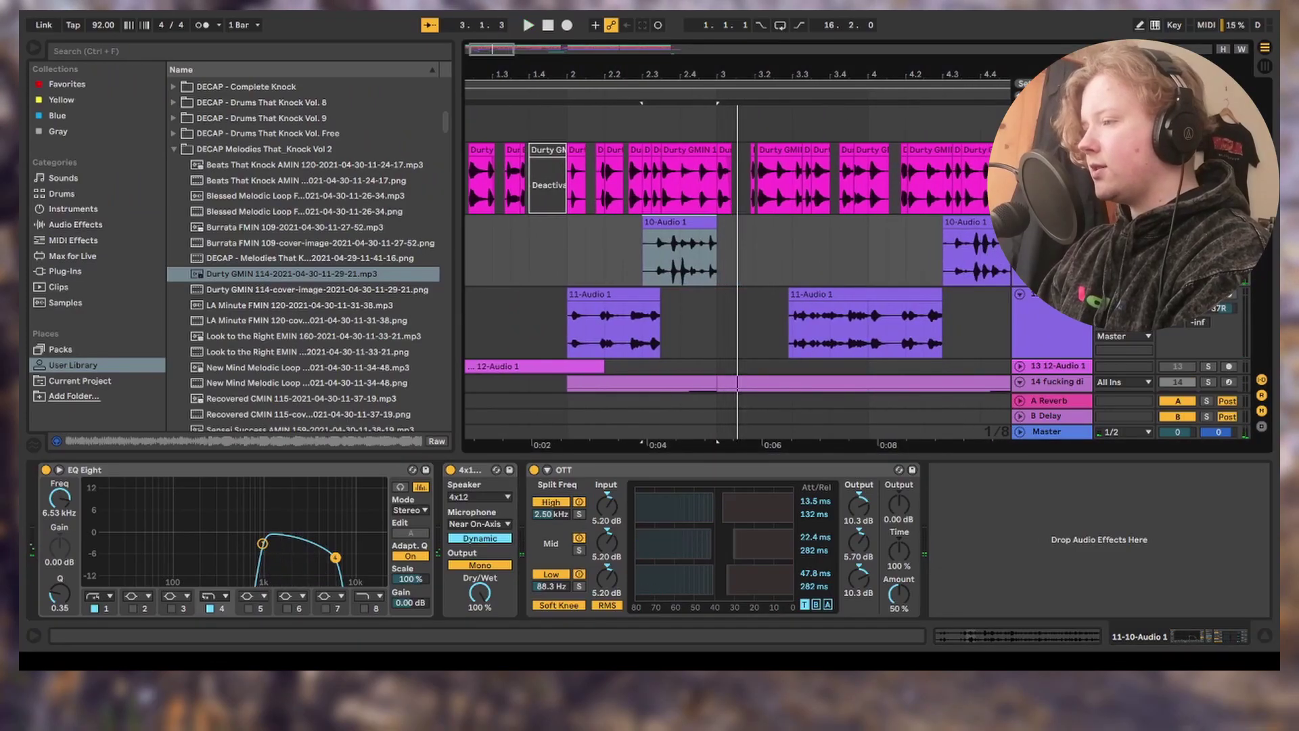
left_click(605, 248)
key("space")
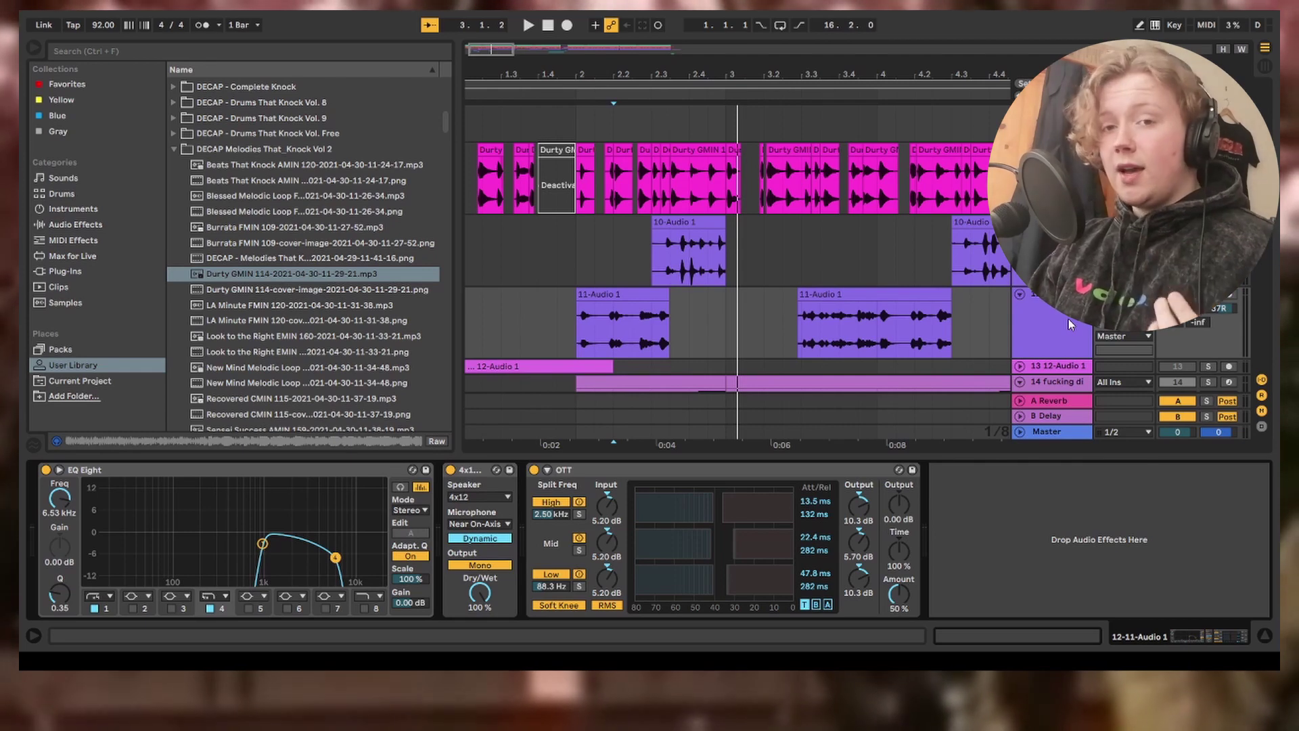
Step: Select the EQ Eight, 4x12 cabinet and OTT on the 11-Audio 1 track together and turn them on
left_click(609, 295)
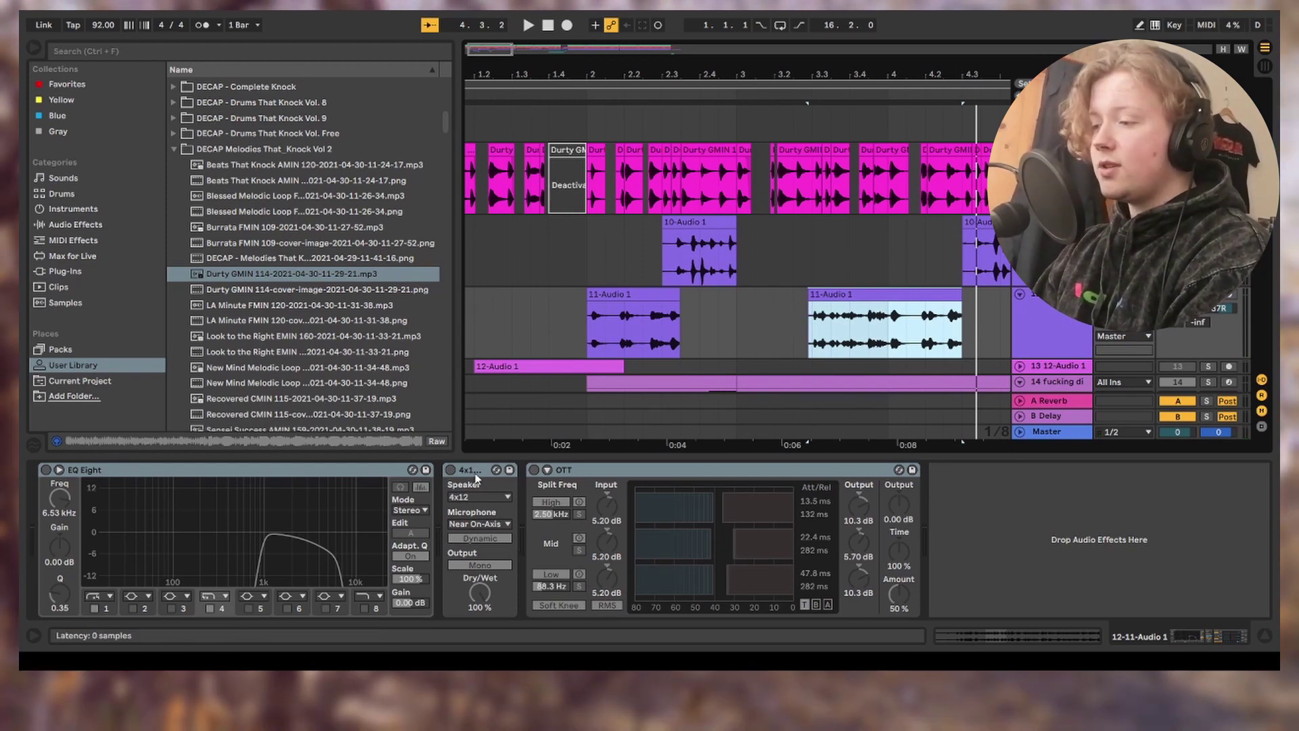
left_click(528, 495)
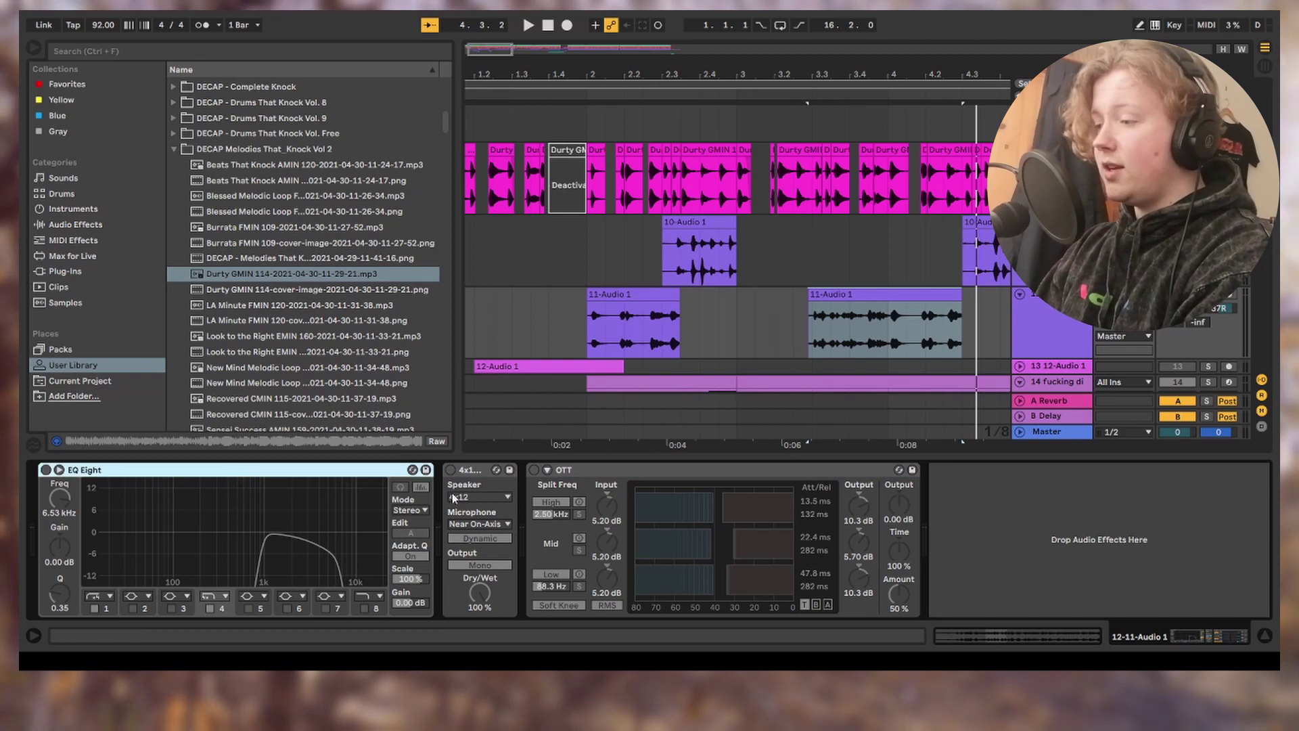
left_click(636, 473, "shift")
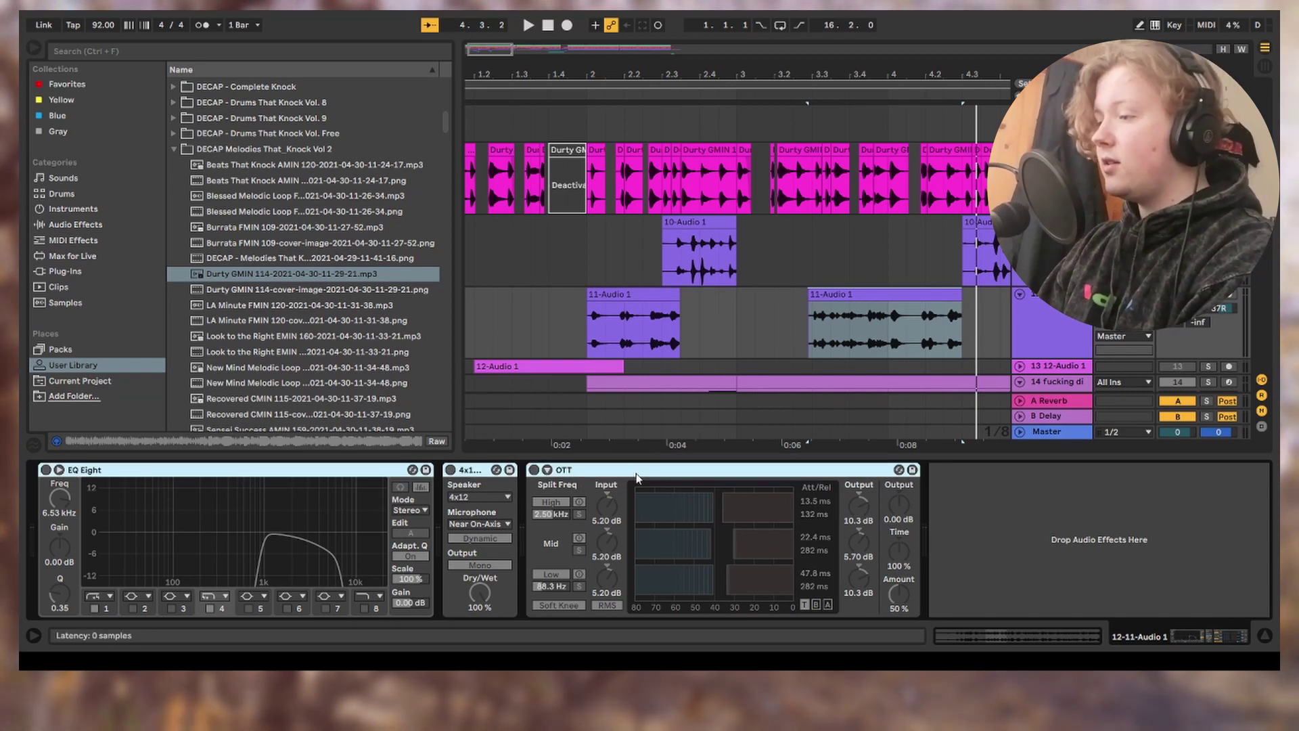
Step: Select the first 11-Audio 1 clip and listen to it through the track's effects
left_click(632, 332)
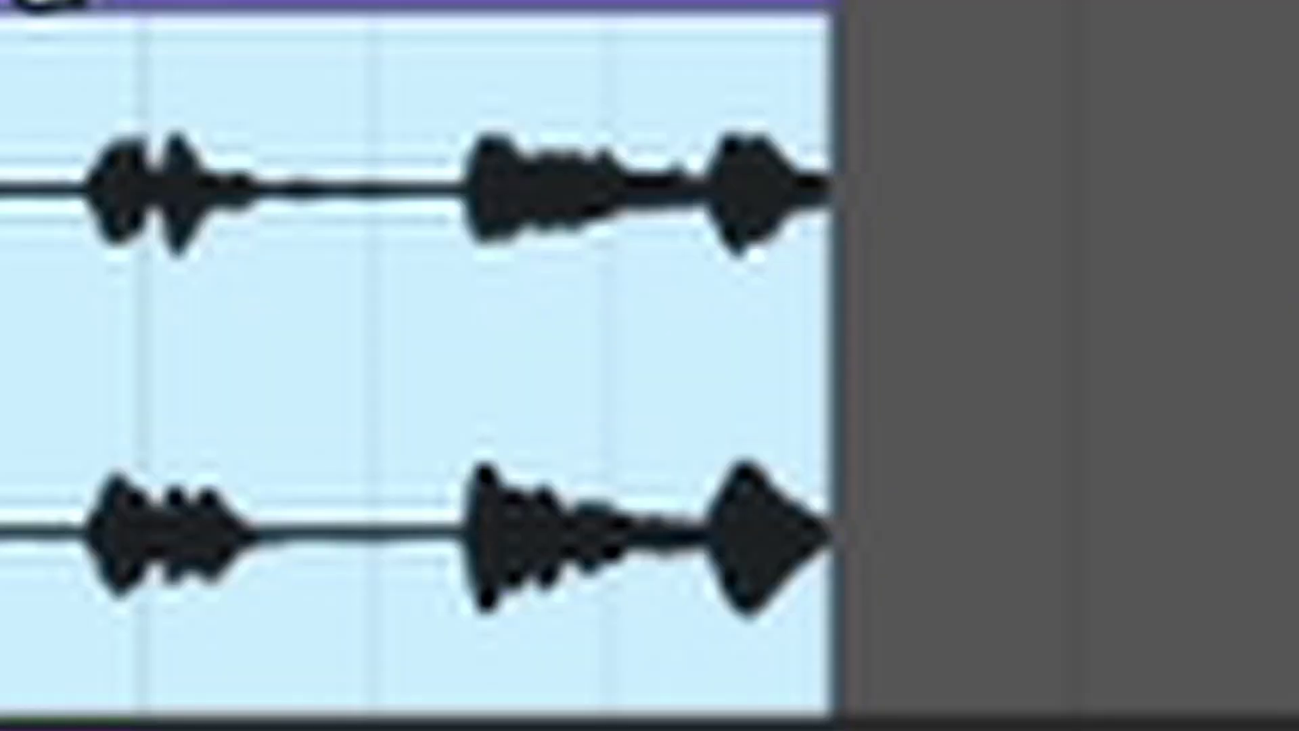
key("space")
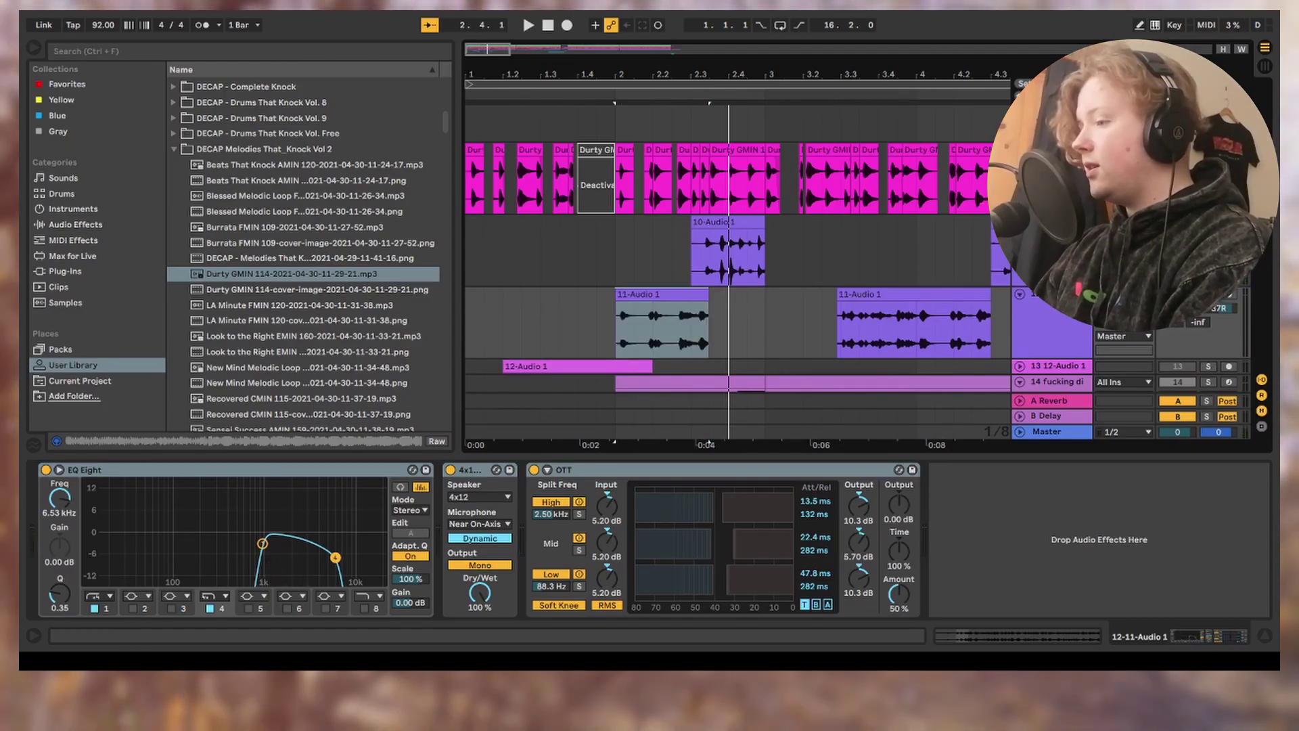
key("space")
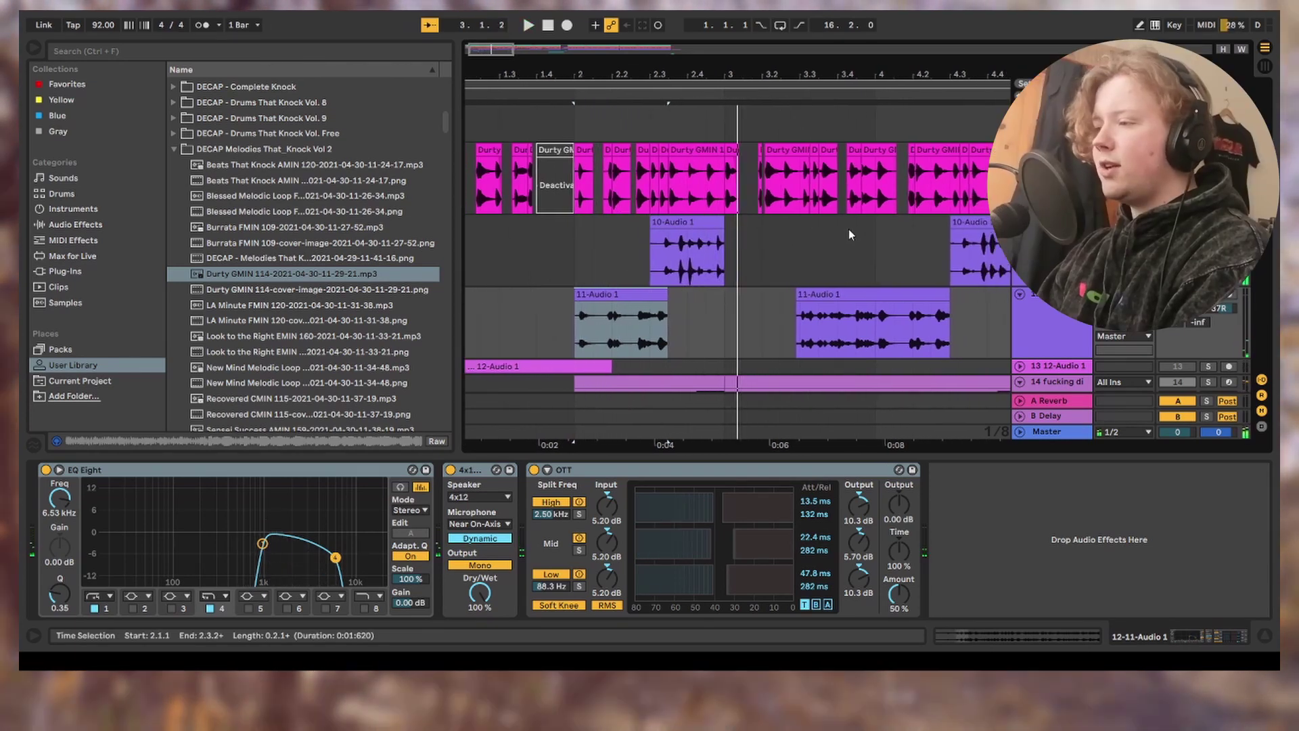
Step: Select the 10-Audio 1 clip that starts at bar 9 and listen to it with the other layers
key("space")
scroll(849, 229, "right", 10)
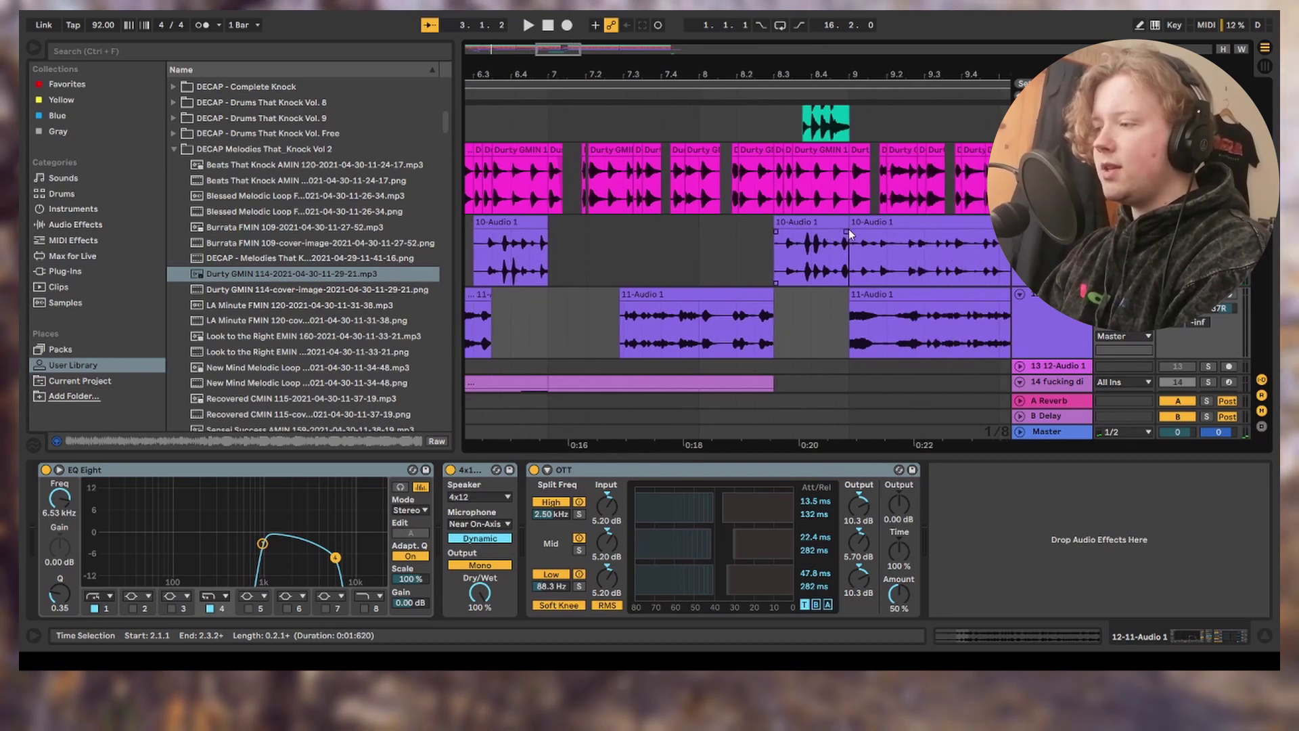
scroll(848, 228, "right", 3)
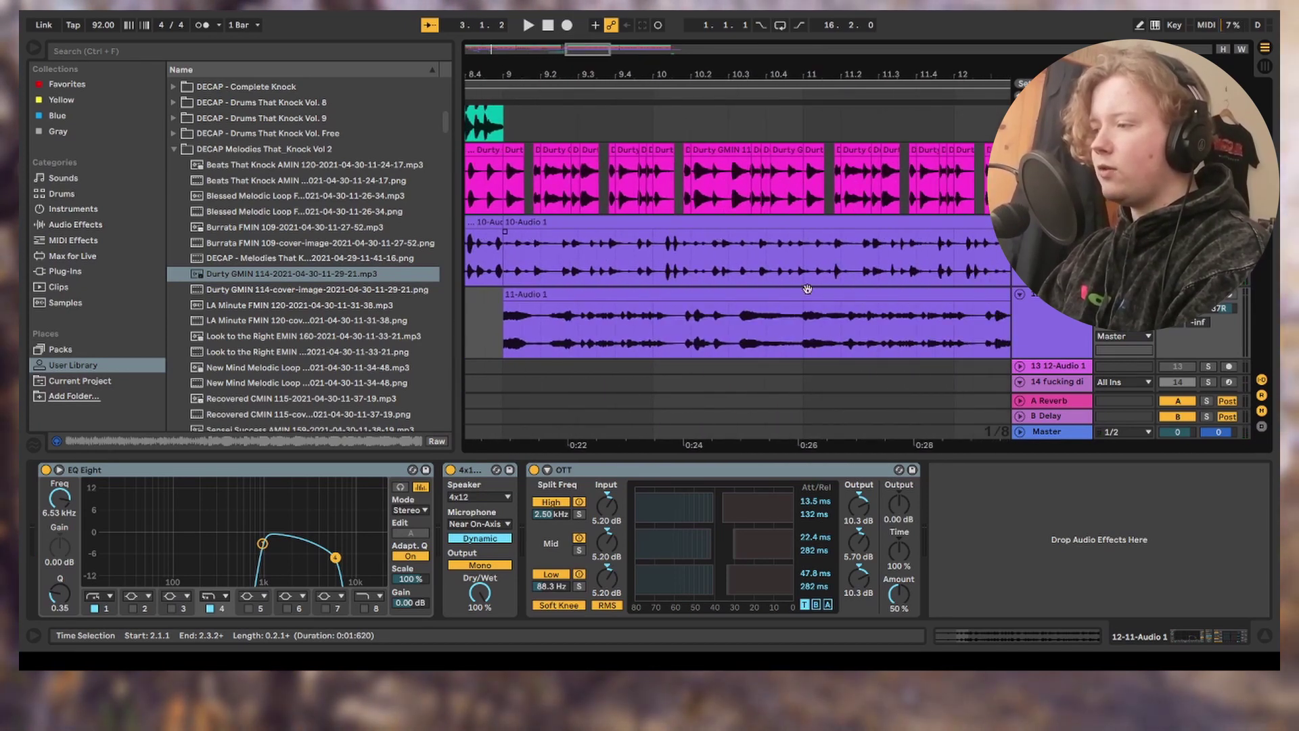
left_click(683, 220)
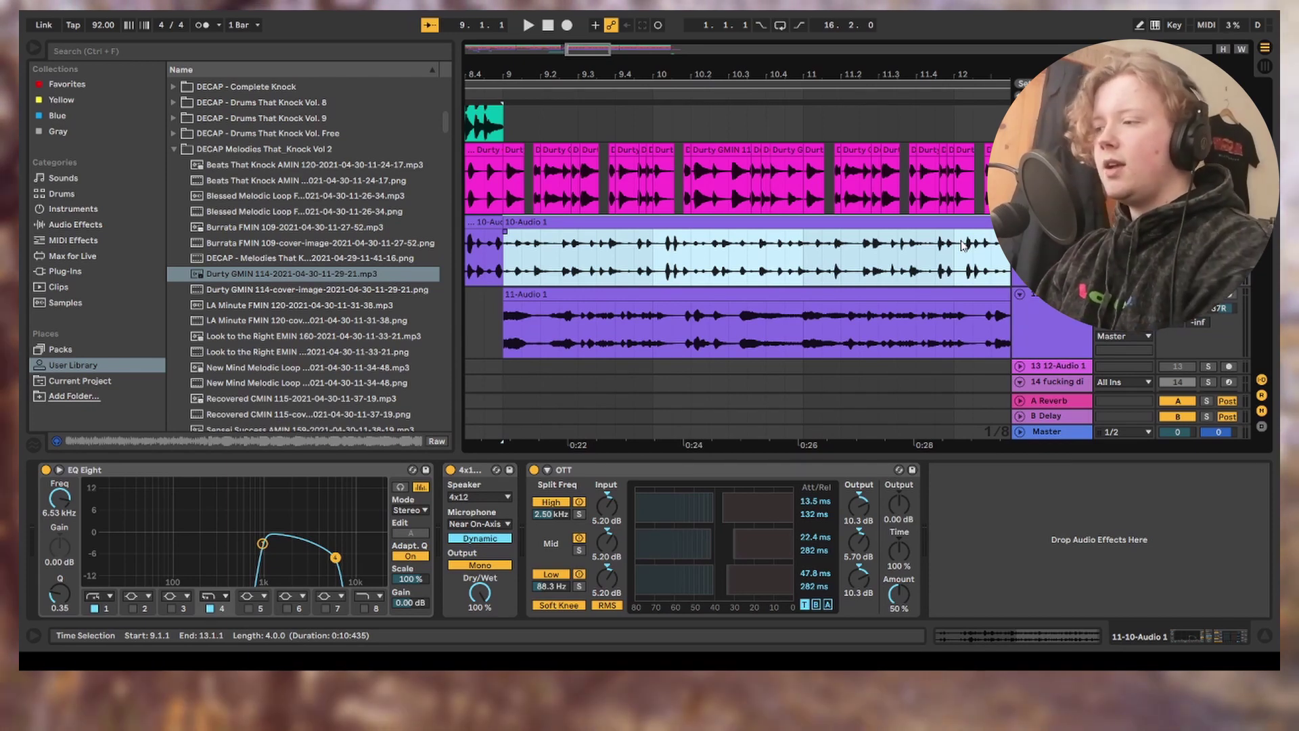
key("space")
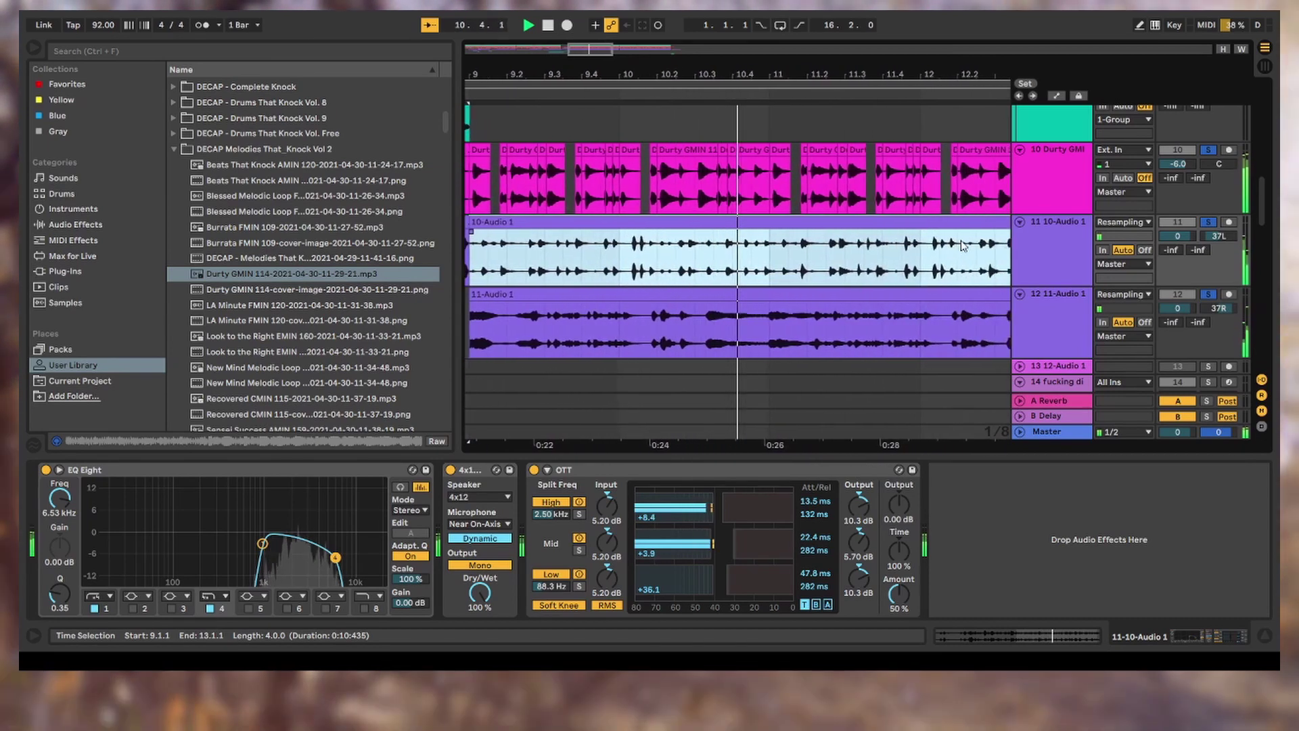
key("space")
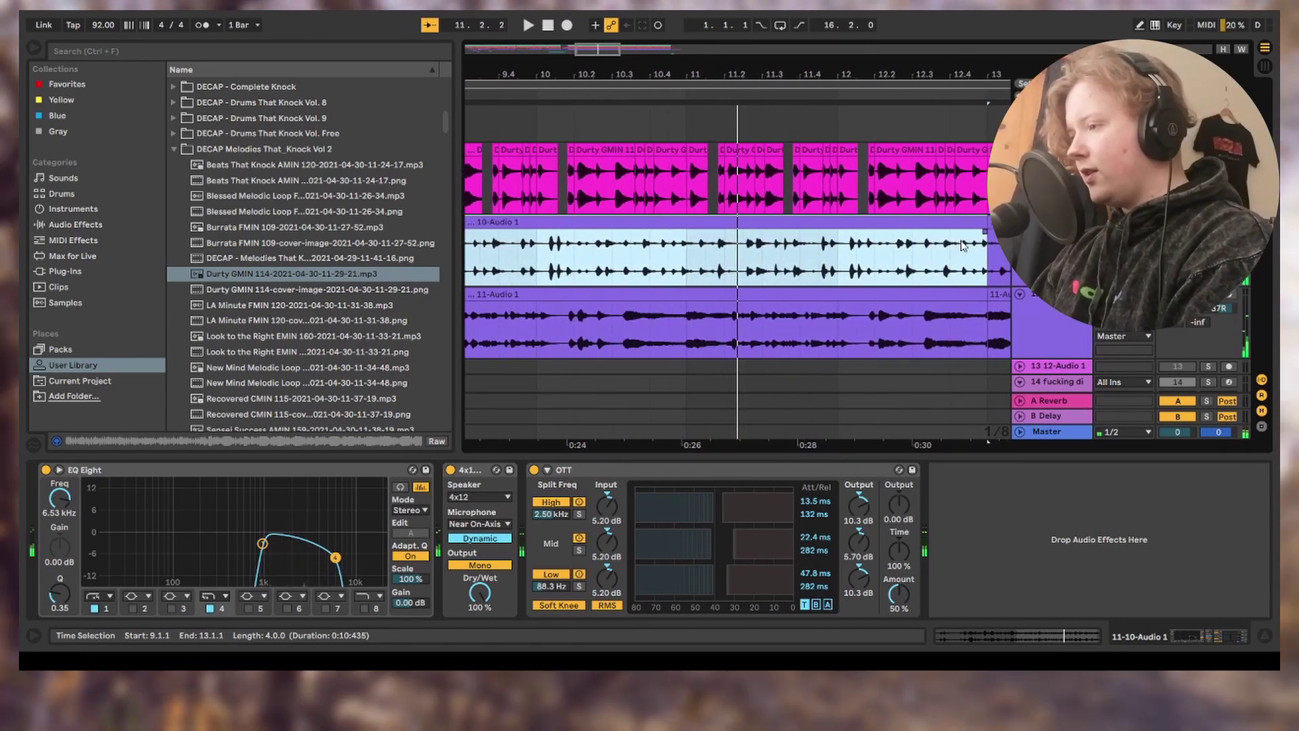
Step: Look over the drum tracks and listen to the orange CHUCK percussion clip from bar 9
scroll(780, 129, "left", 3)
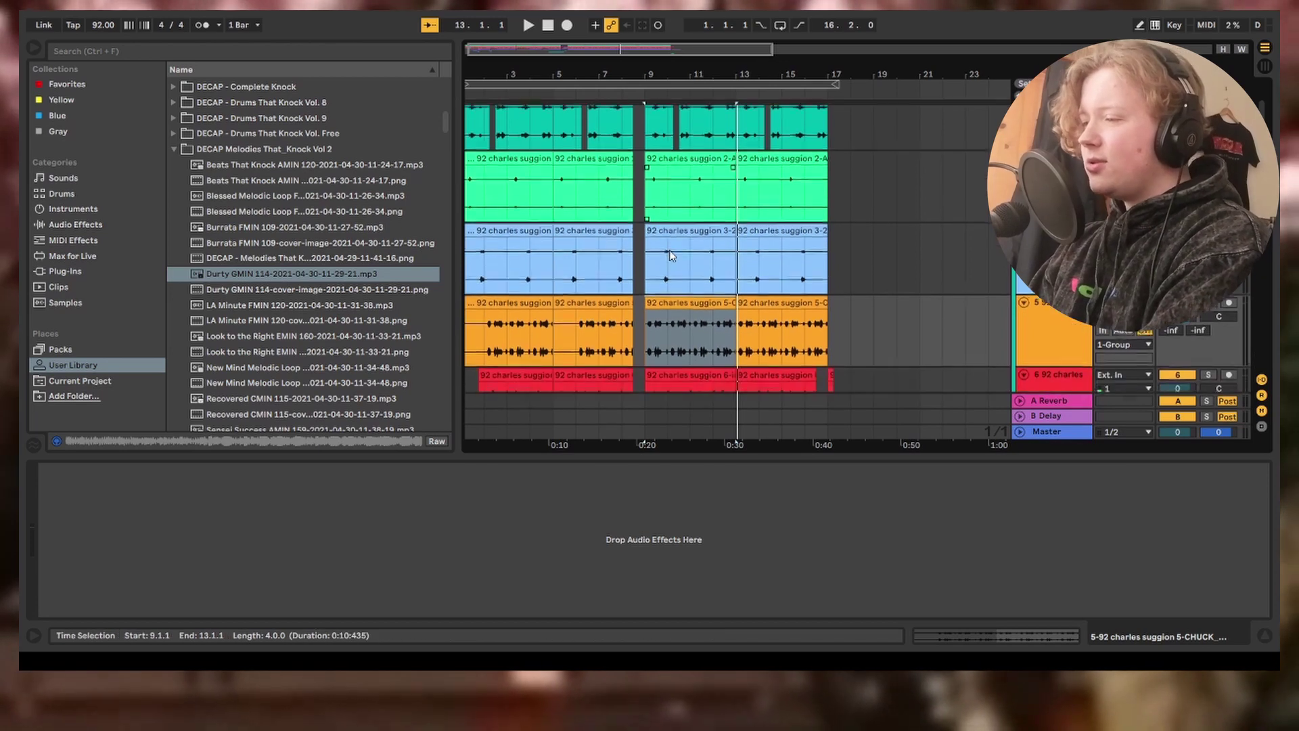
scroll(744, 157, "down", 2)
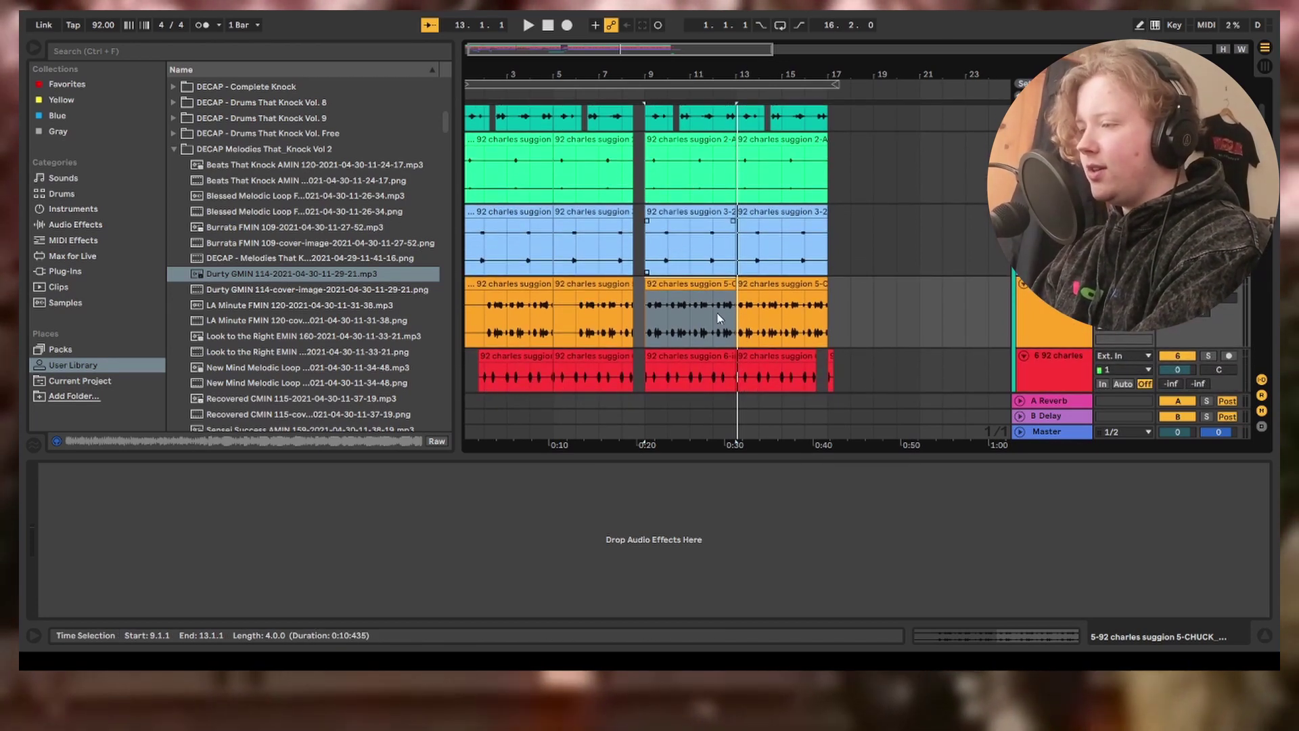
scroll(717, 313, "down", 8)
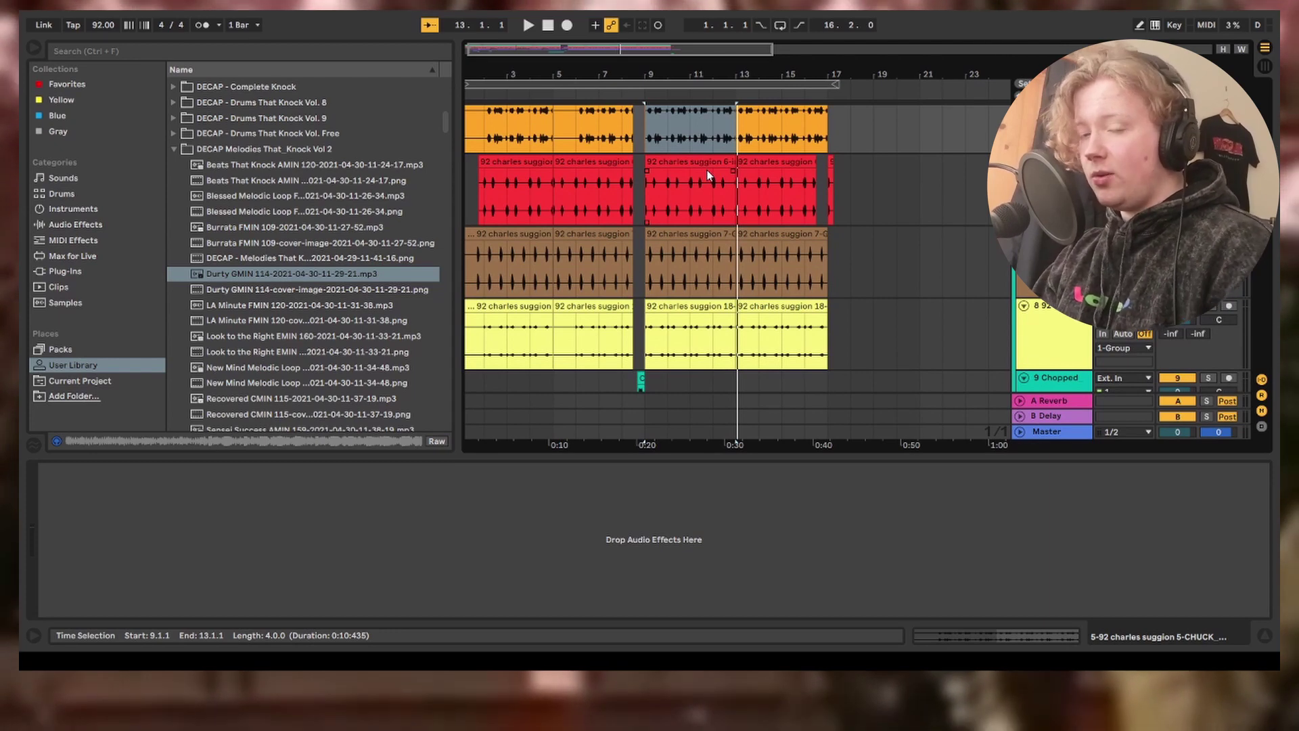
scroll(740, 283, "down", 3)
scroll(740, 282, "up", 8)
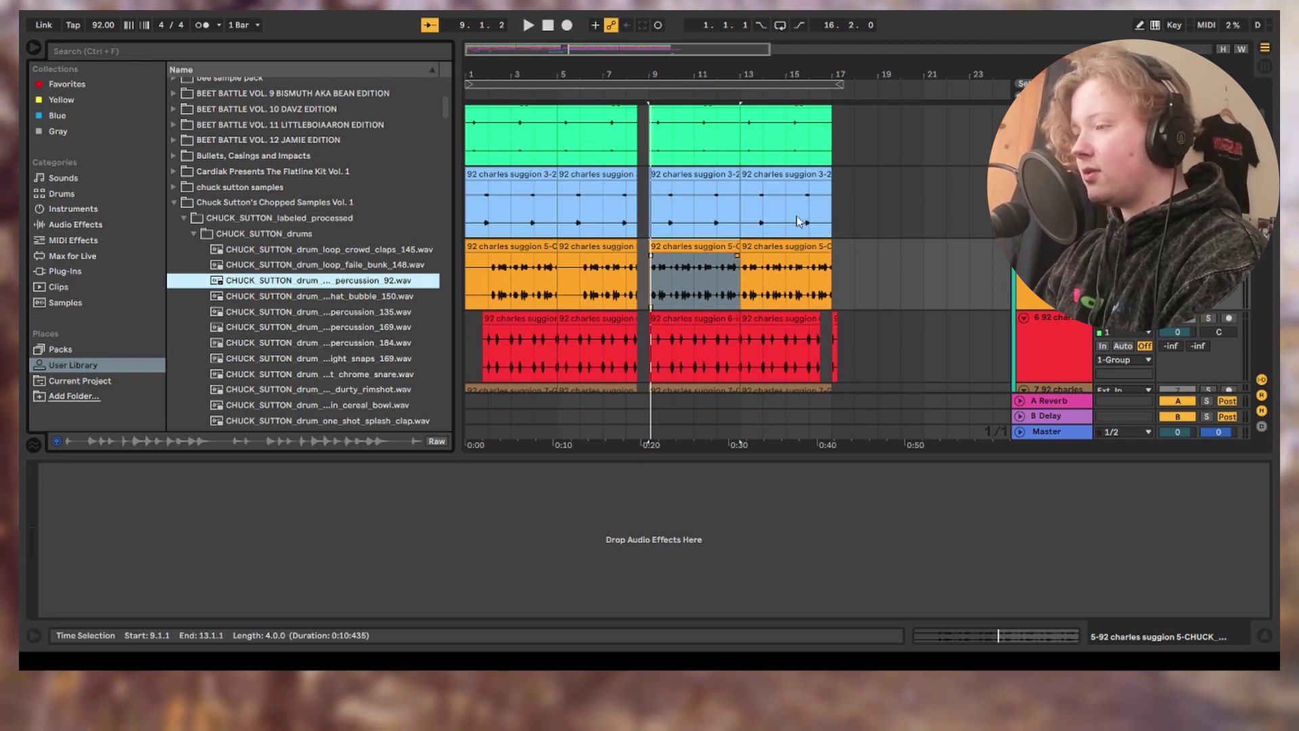
key("space")
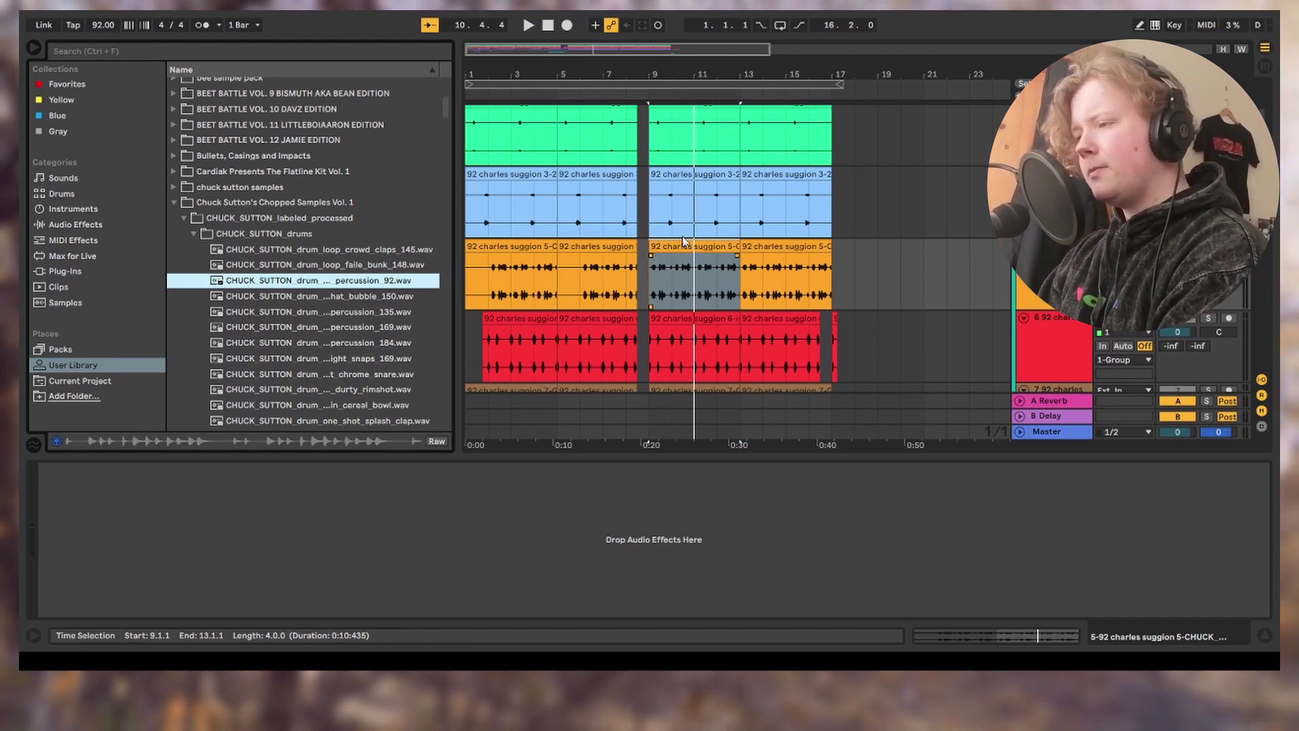
Step: Select the red kick clip at bar 9, search the library for "ini" and preview ini_KICK_edp.wav
scroll(930, 277, "down", 5)
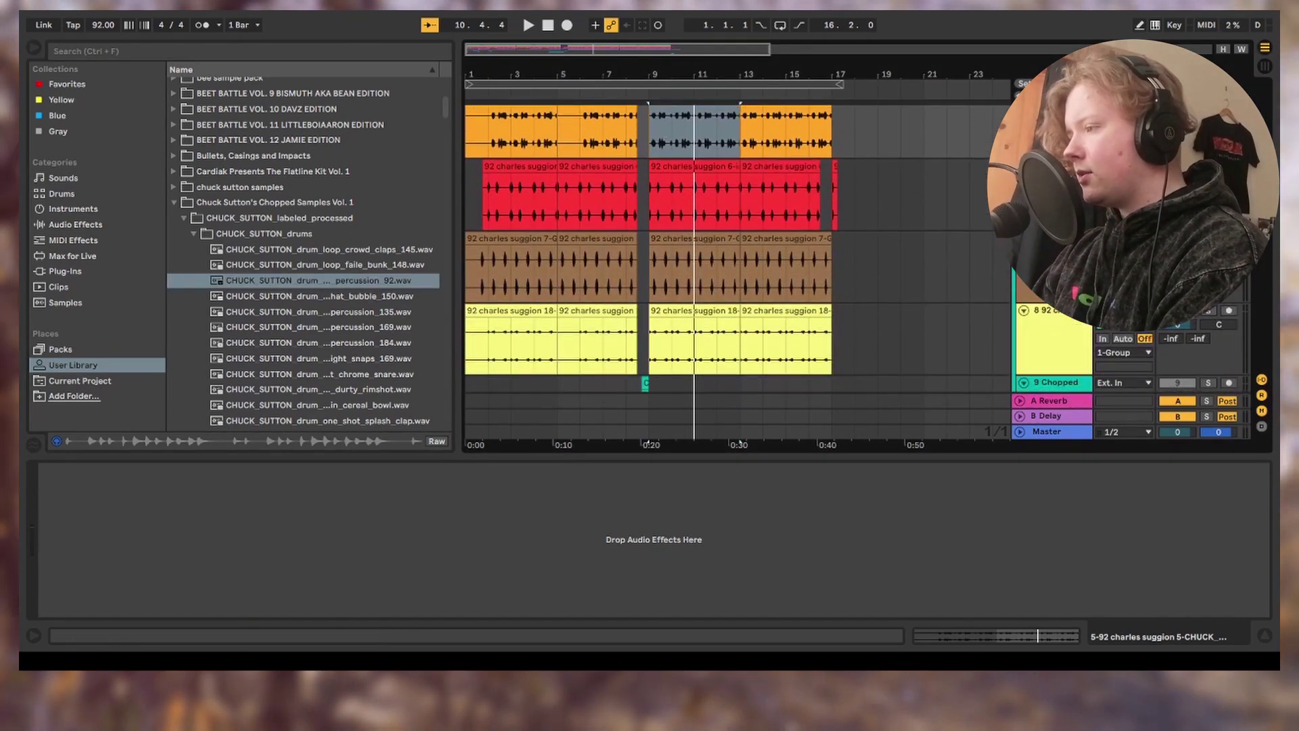
left_click(731, 162)
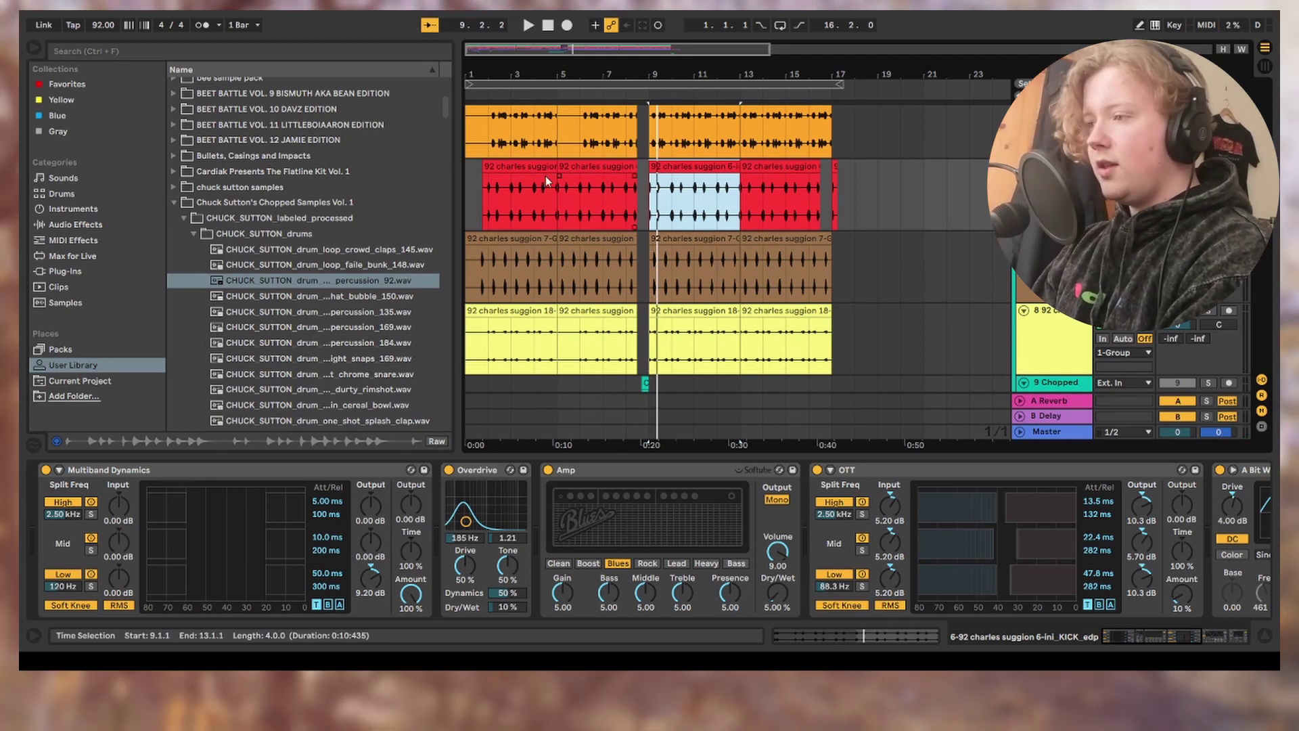
left_click(265, 48)
type("ini")
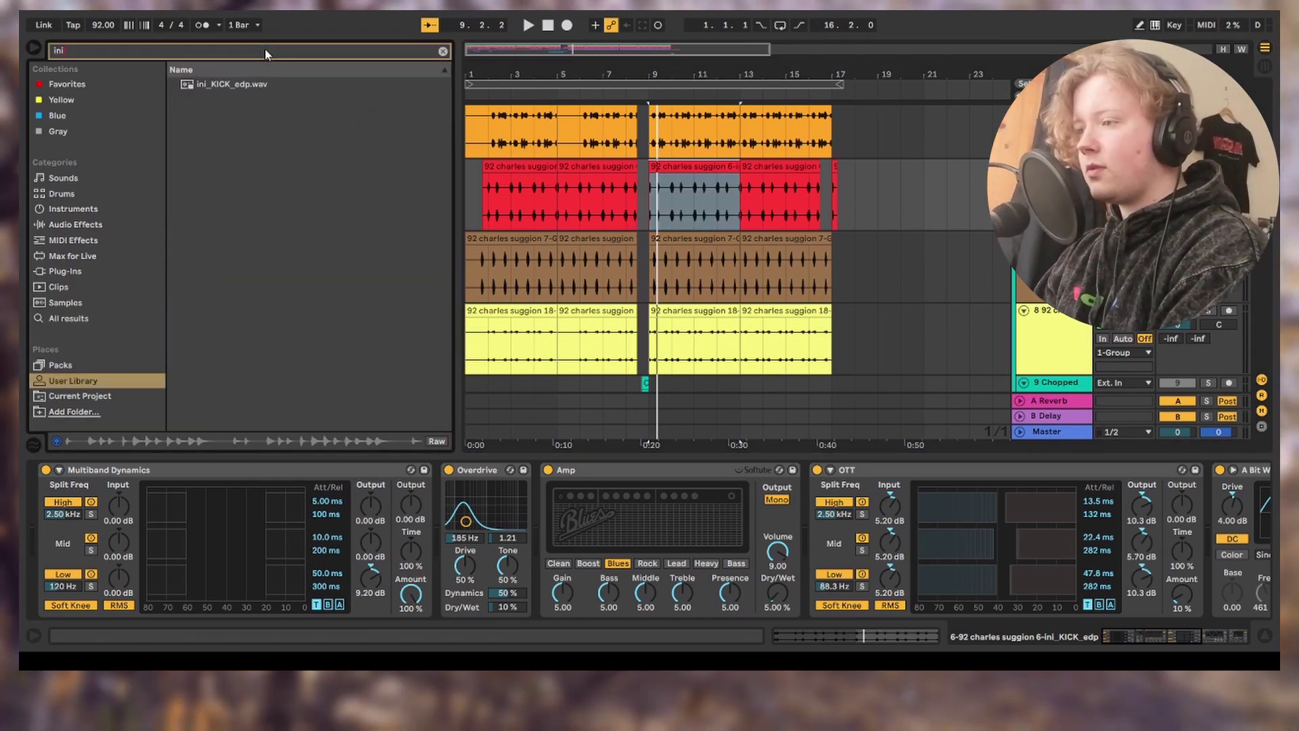
left_click(227, 85)
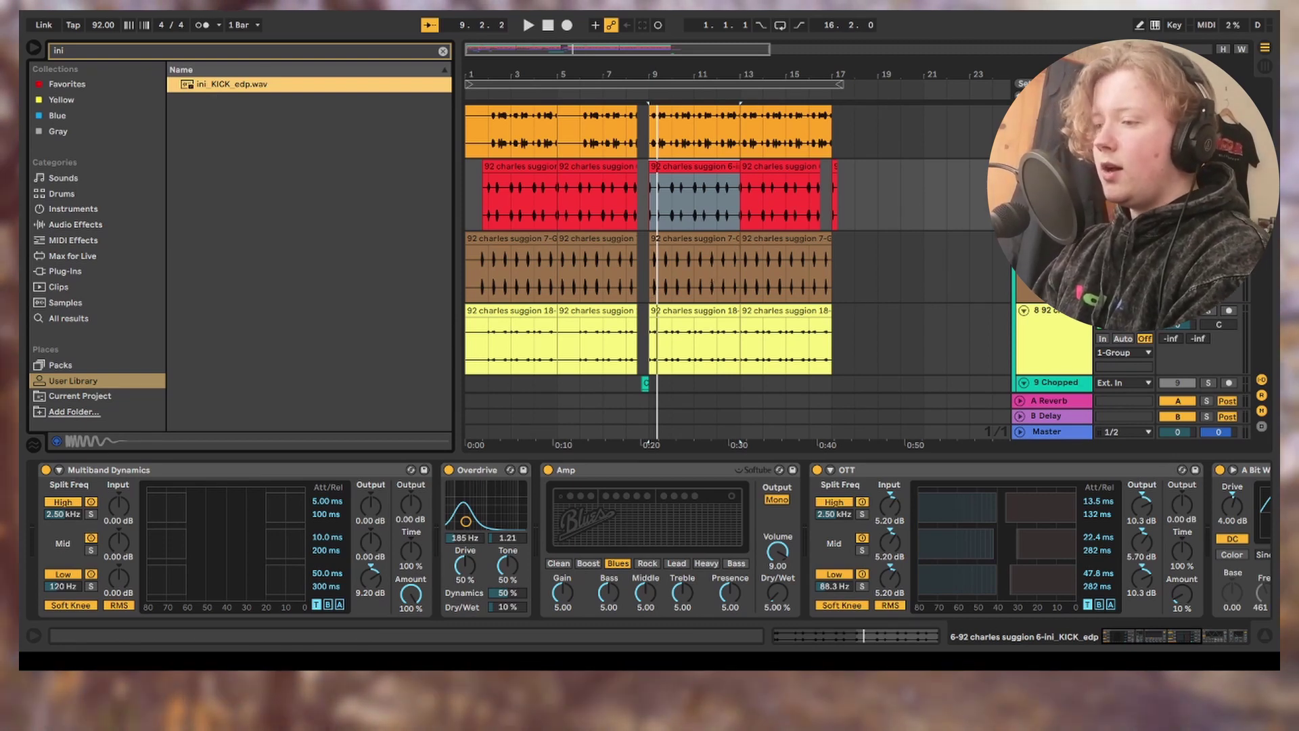
Step: Select all effects on the kick track, from Multiband Dynamics to Glue Compressor, and turn them off together
left_click(216, 475)
key("Delete")
key("ctrl+a")
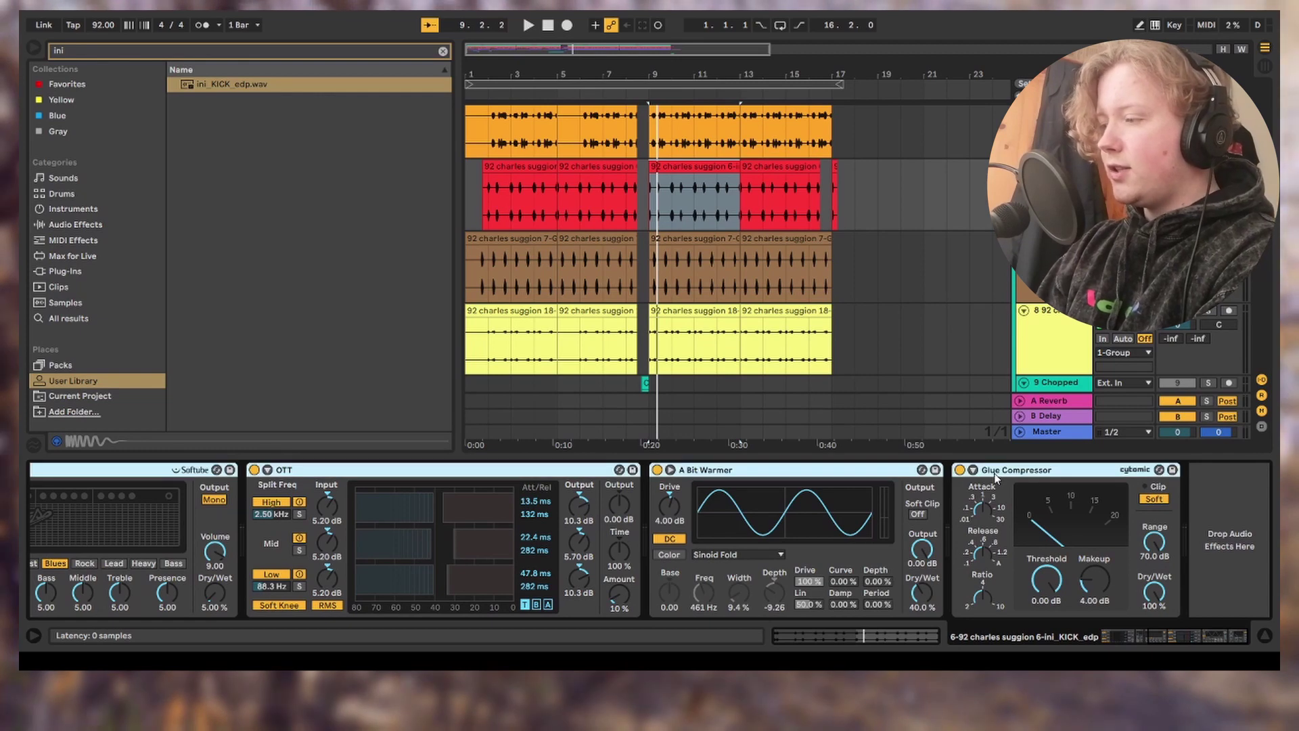
key("0")
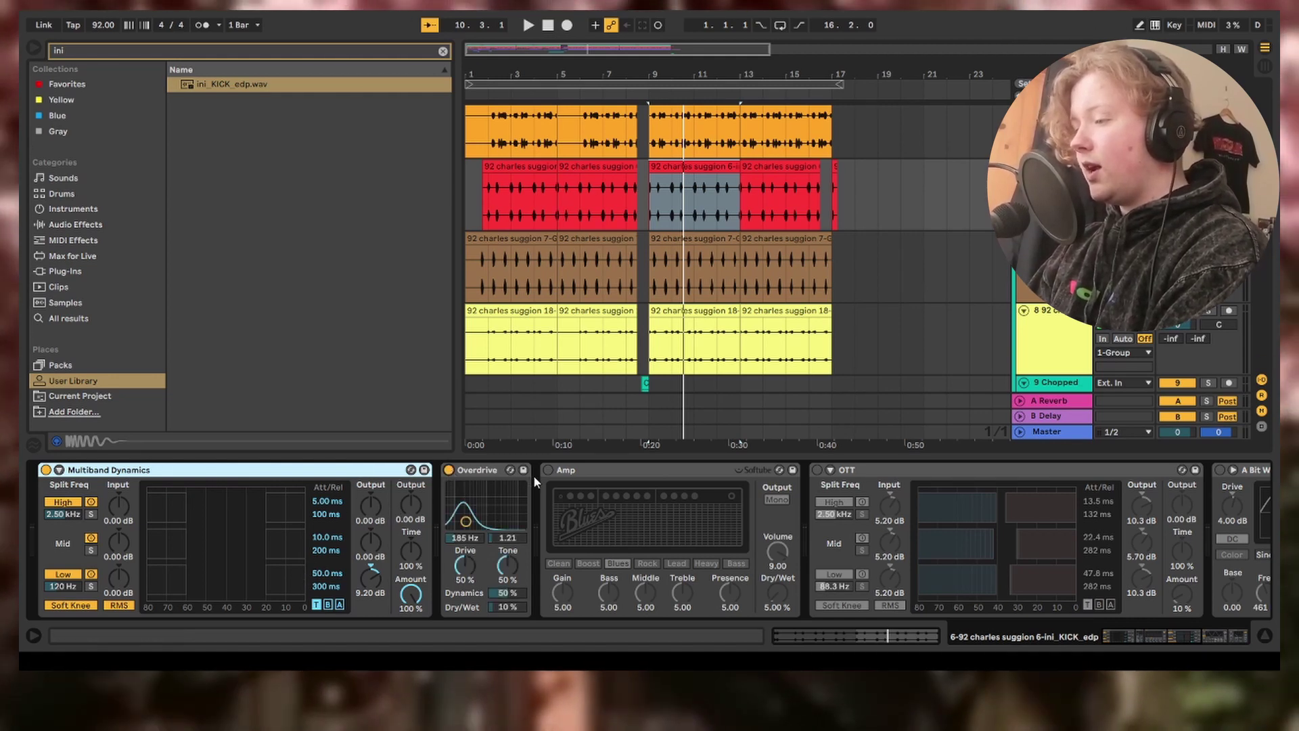
Step: Turn the OTT, A Bit Warmer and Glue Compressor back on in the kick track's effect chain
left_click(817, 471)
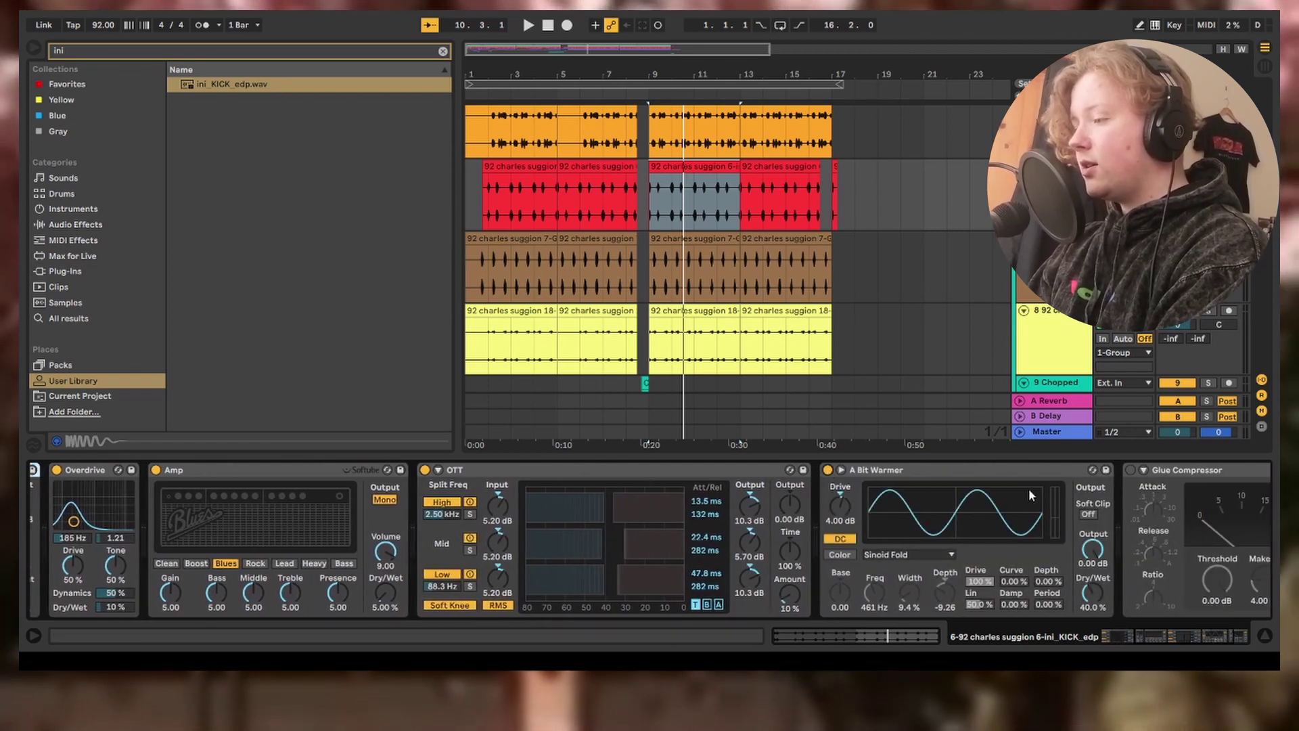
scroll(872, 496, "right", 3)
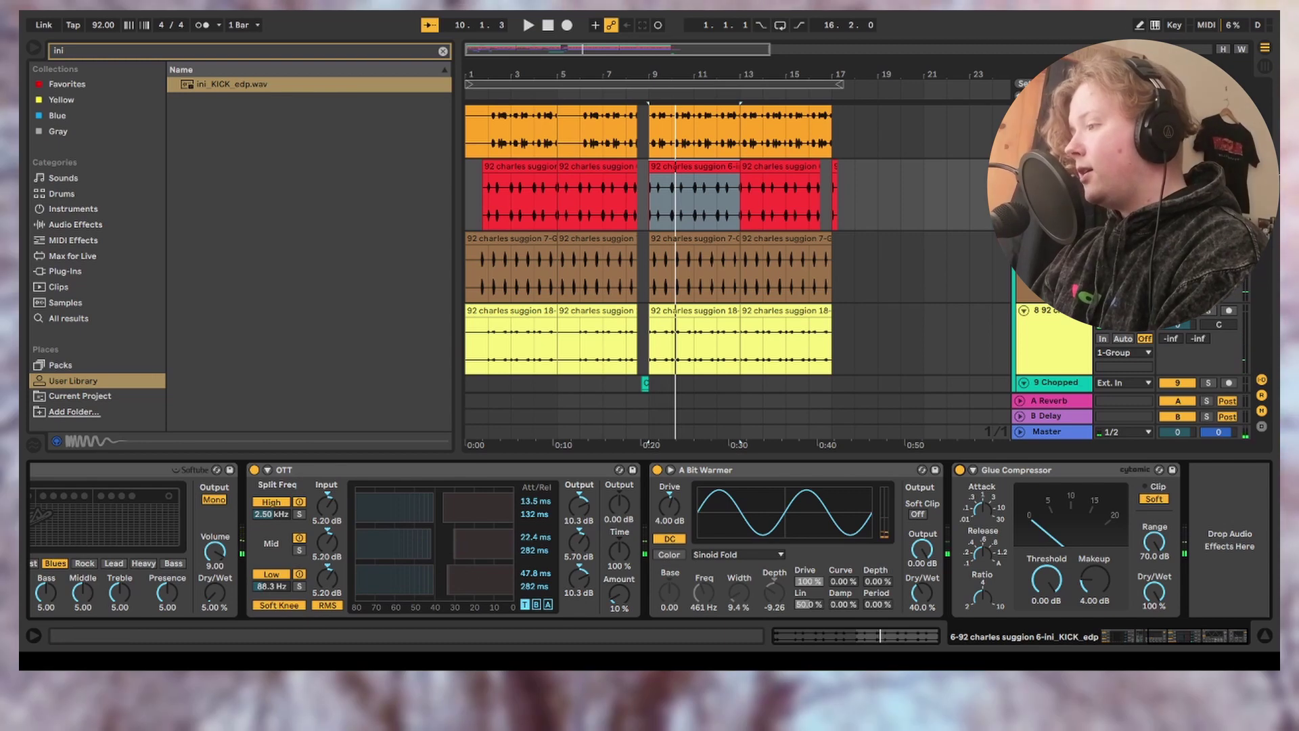
Step: Select the brown 7-Group clip at bar 9 to hear it and view its effects, and select the yellow clip below it
scroll(985, 251, "down", 1)
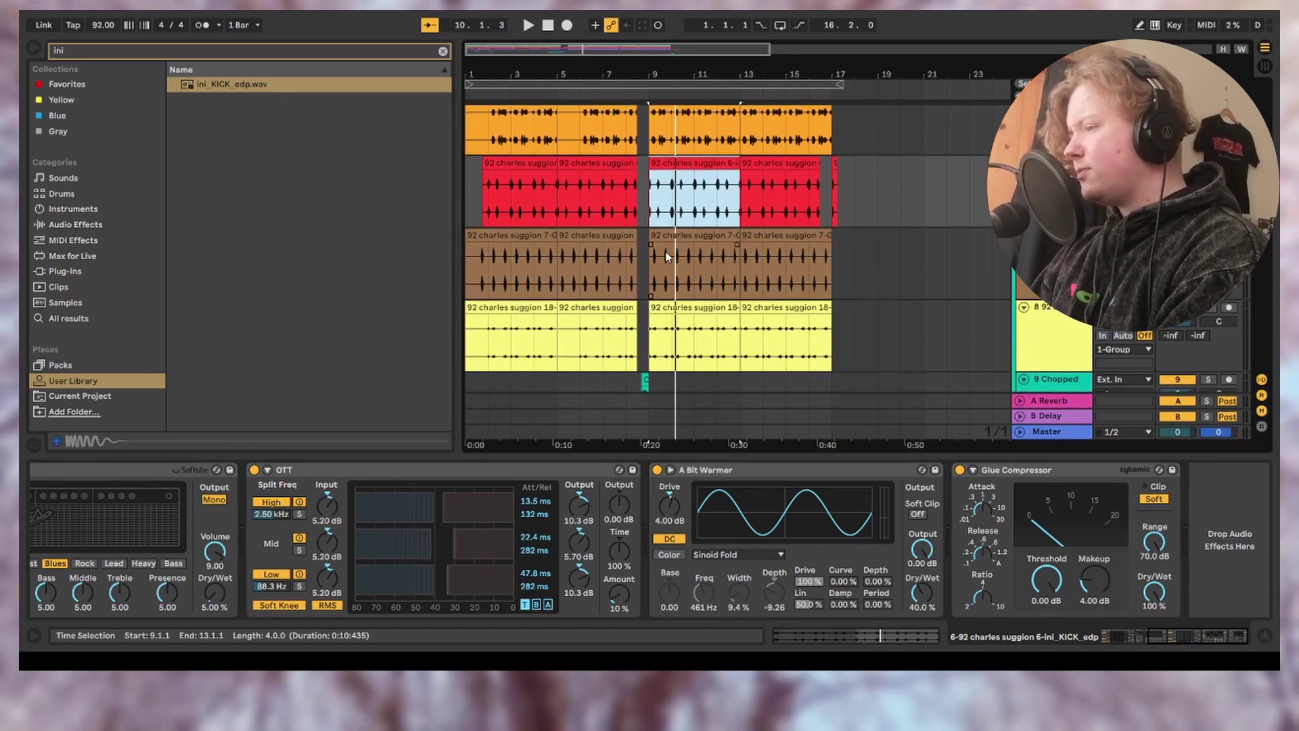
left_click(685, 239)
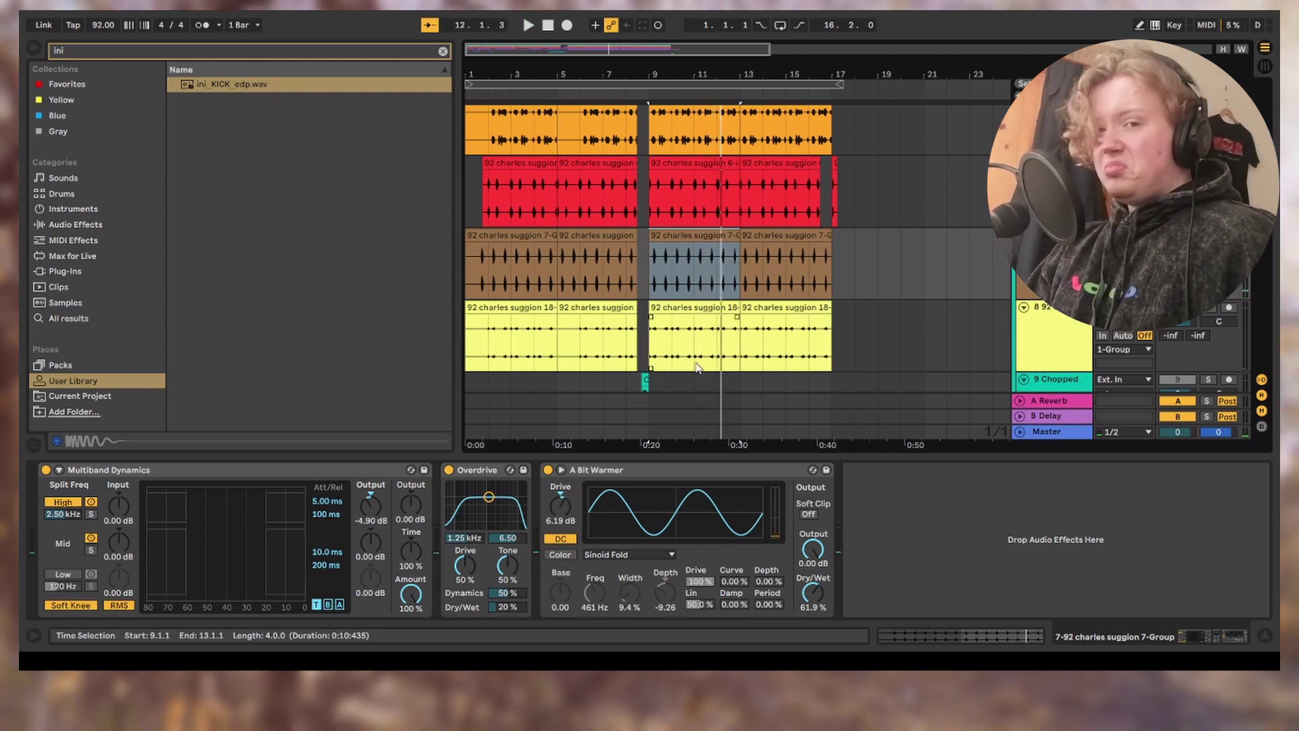
left_click(716, 350)
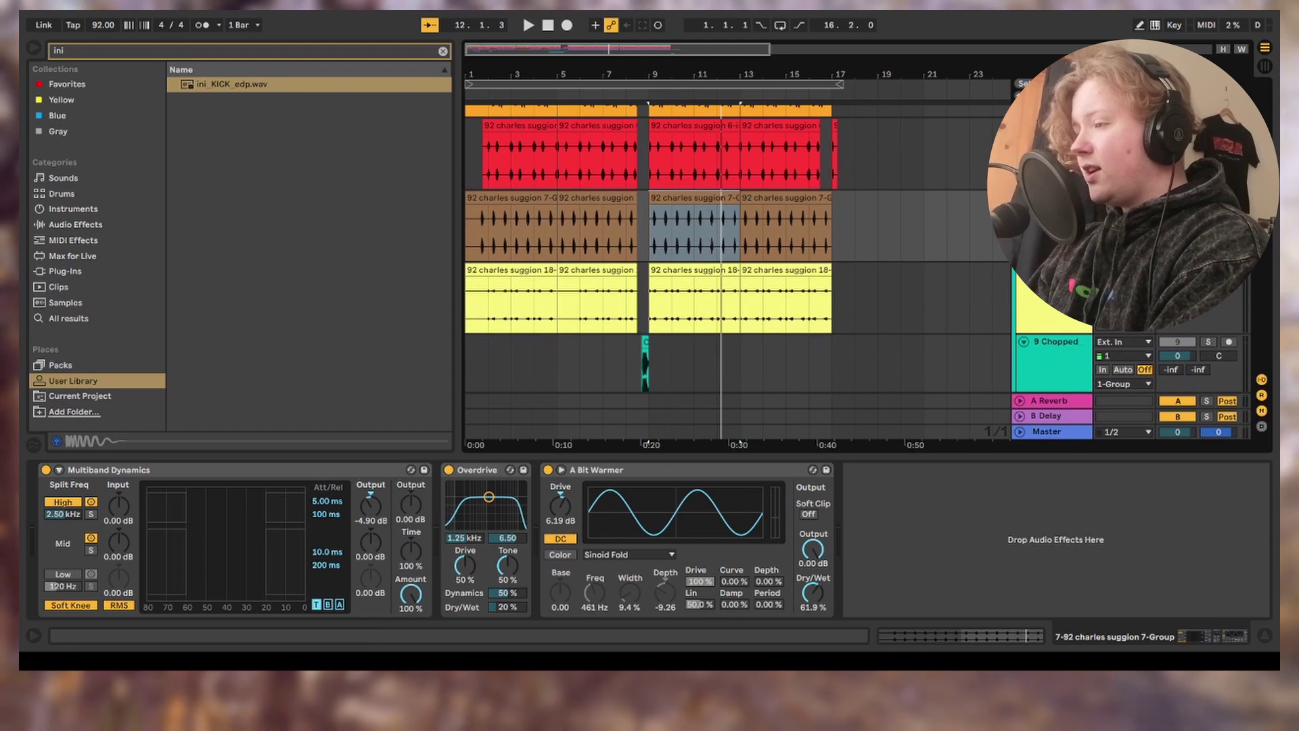
left_click(690, 273)
Step: Listen to the teal 2-Audio 1 clip at bar 9, and to the next teal clip starting at 10.3
key("space")
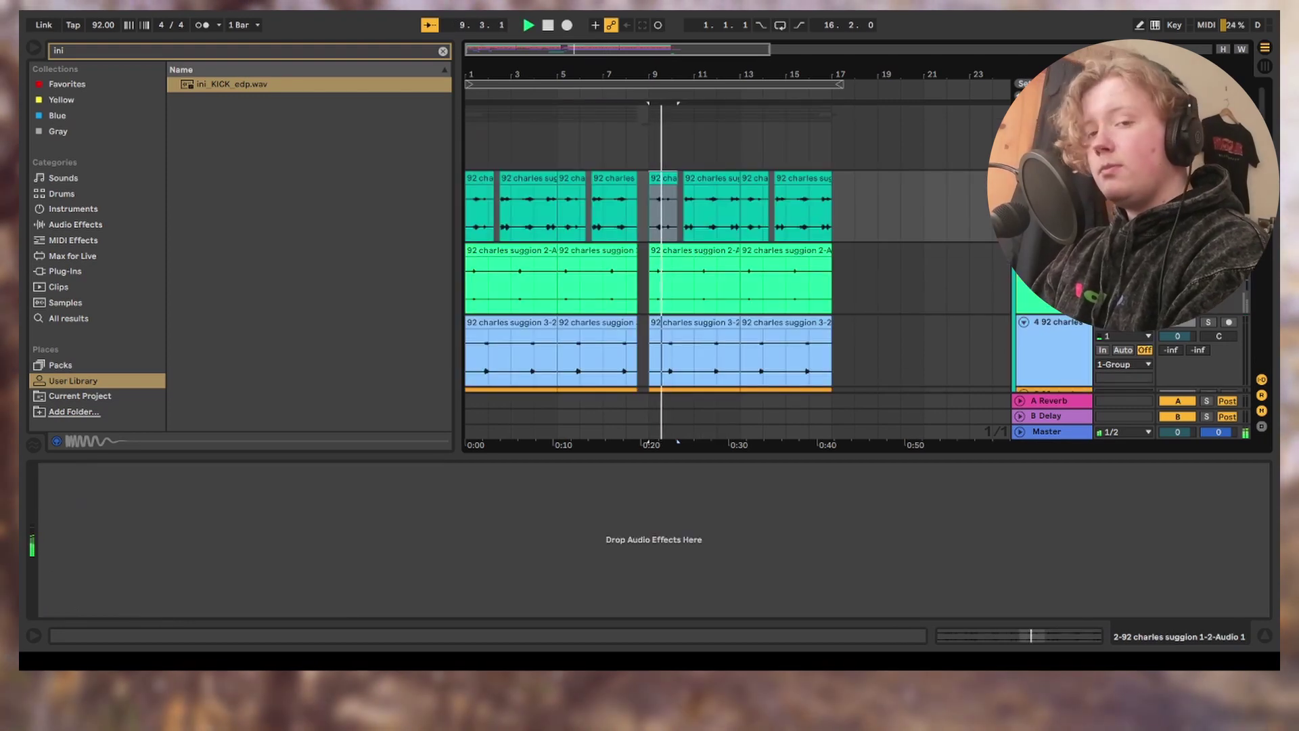
key("space")
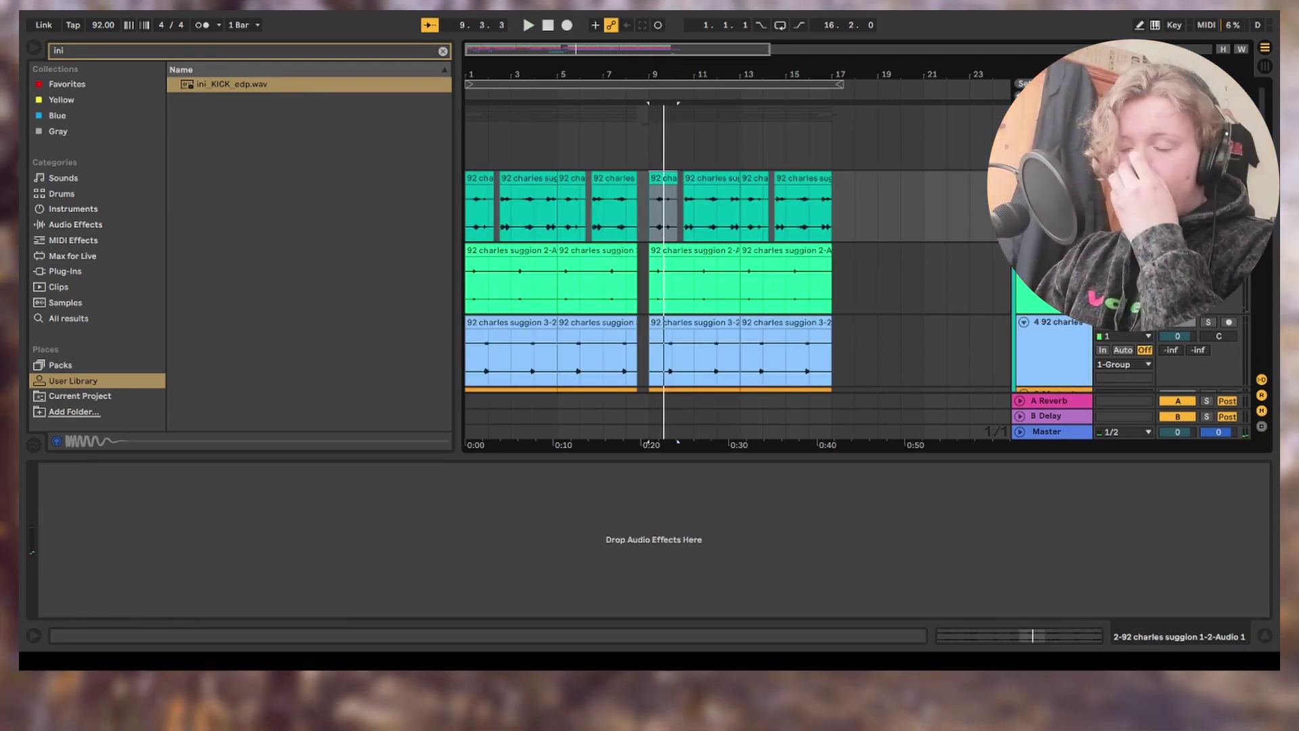
left_click(693, 178)
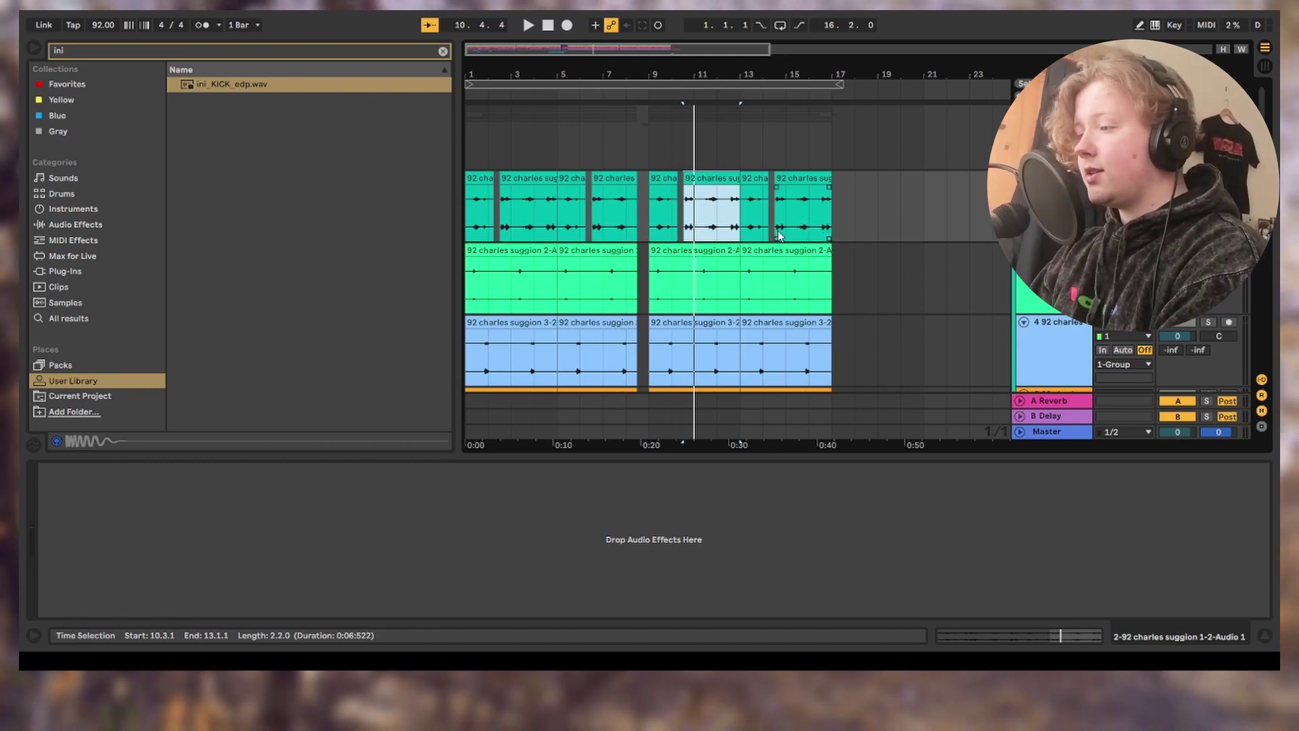
Step: Select the orange CHUCK percussion clip at bar 9 again and replay it
scroll(697, 392, "down", 4)
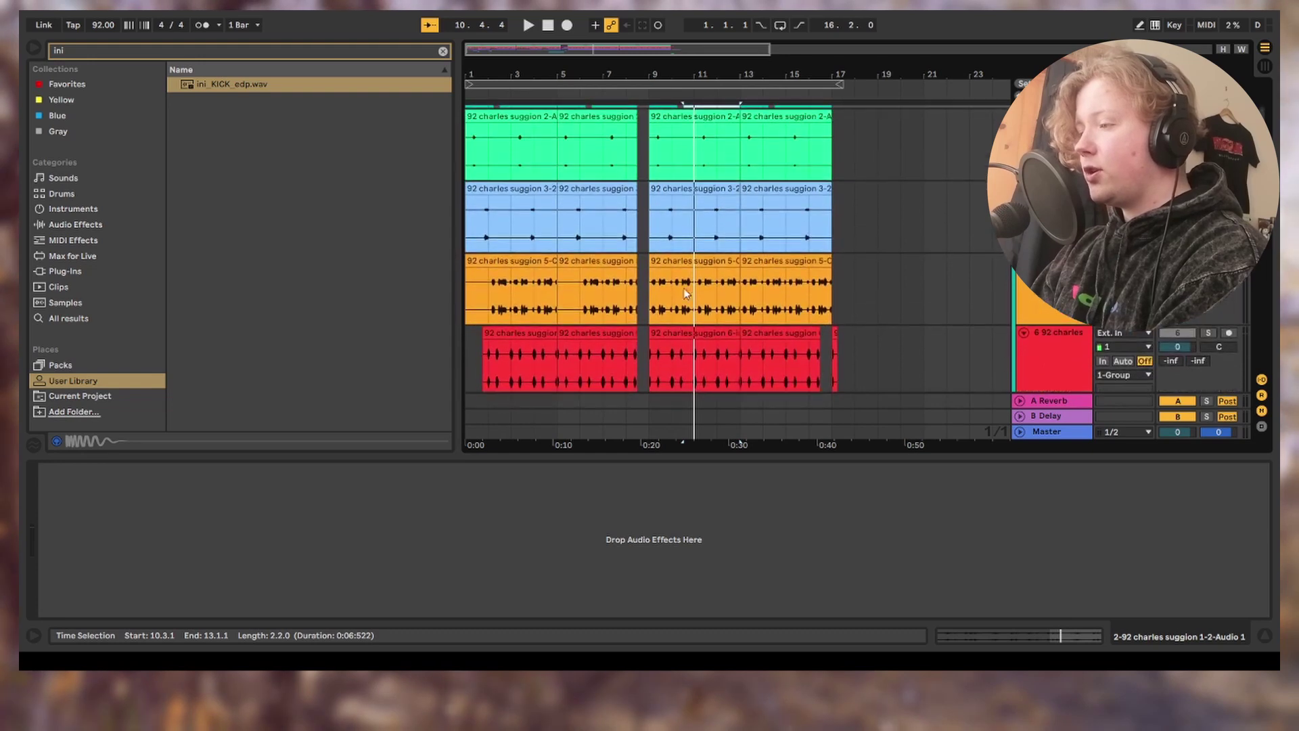
left_click(663, 256)
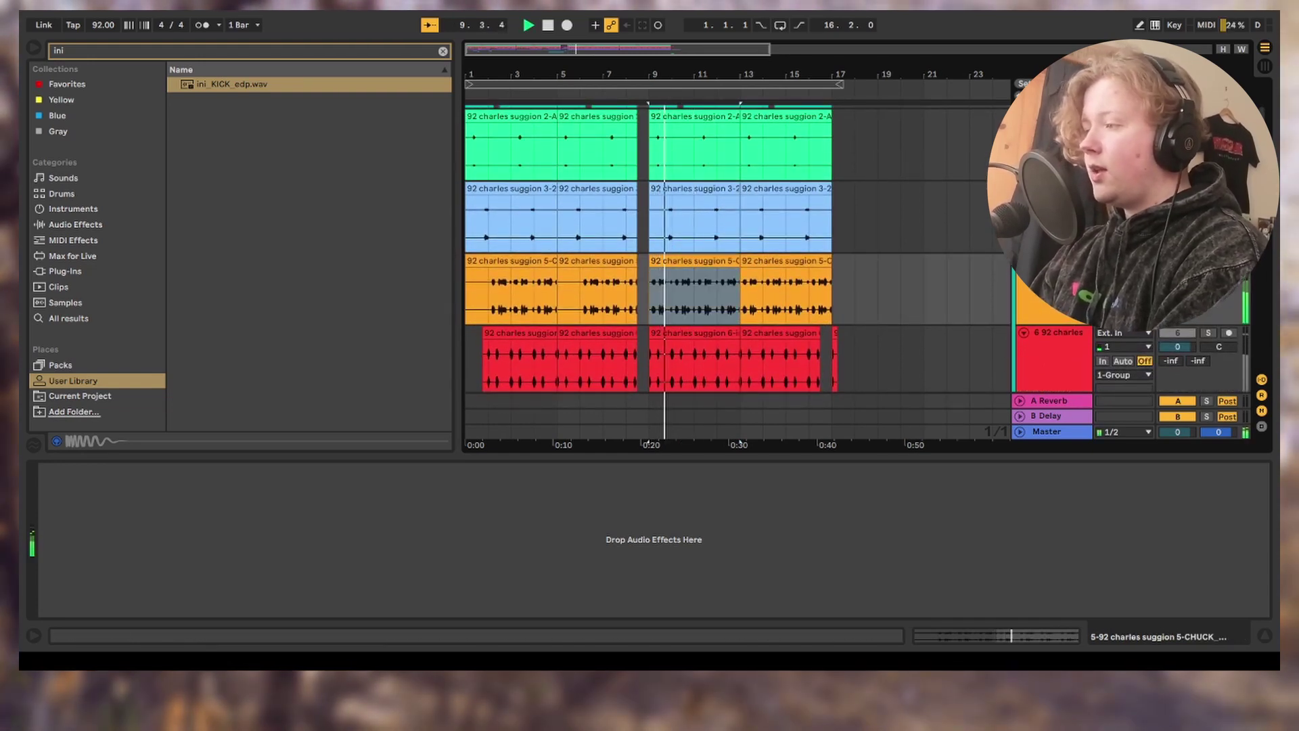
Step: Select the short teal 2-Audio 1 clip at bar 9 and replay the passage up to bar 11
scroll(738, 247, "up", 6)
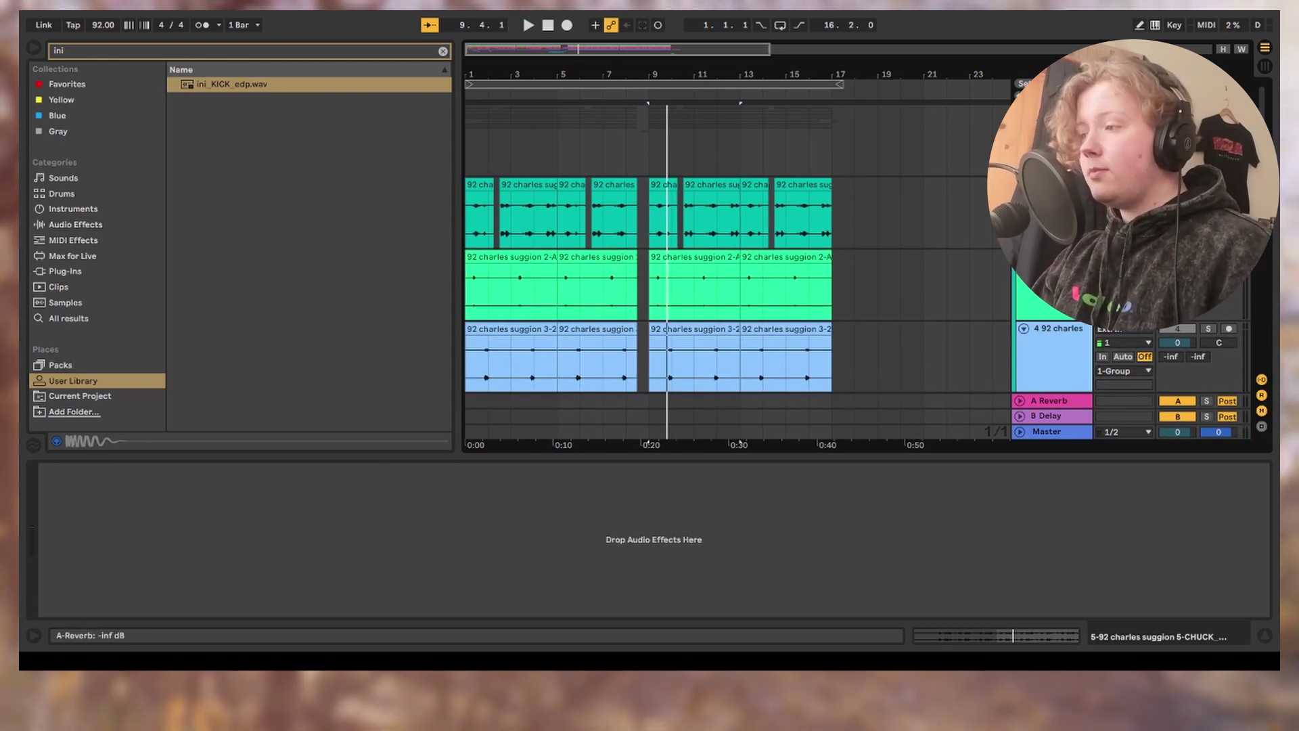
left_click(695, 205)
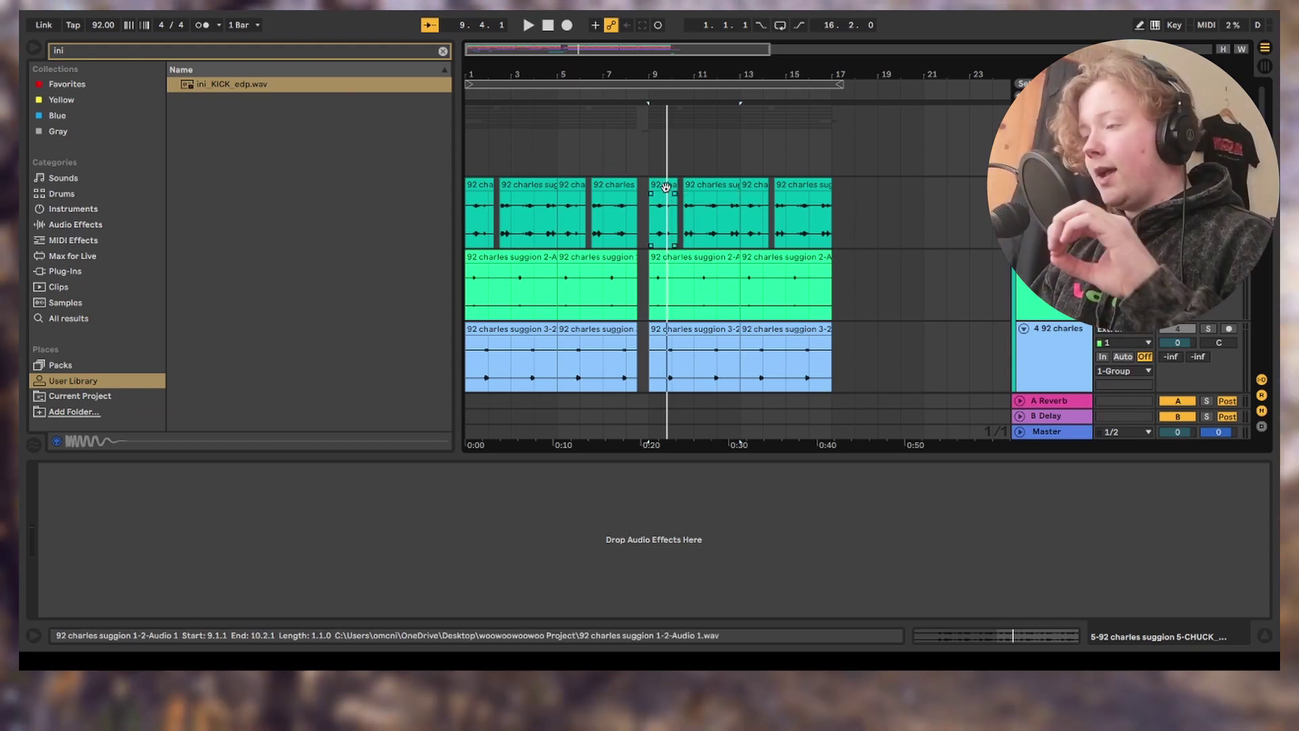
left_click(667, 184)
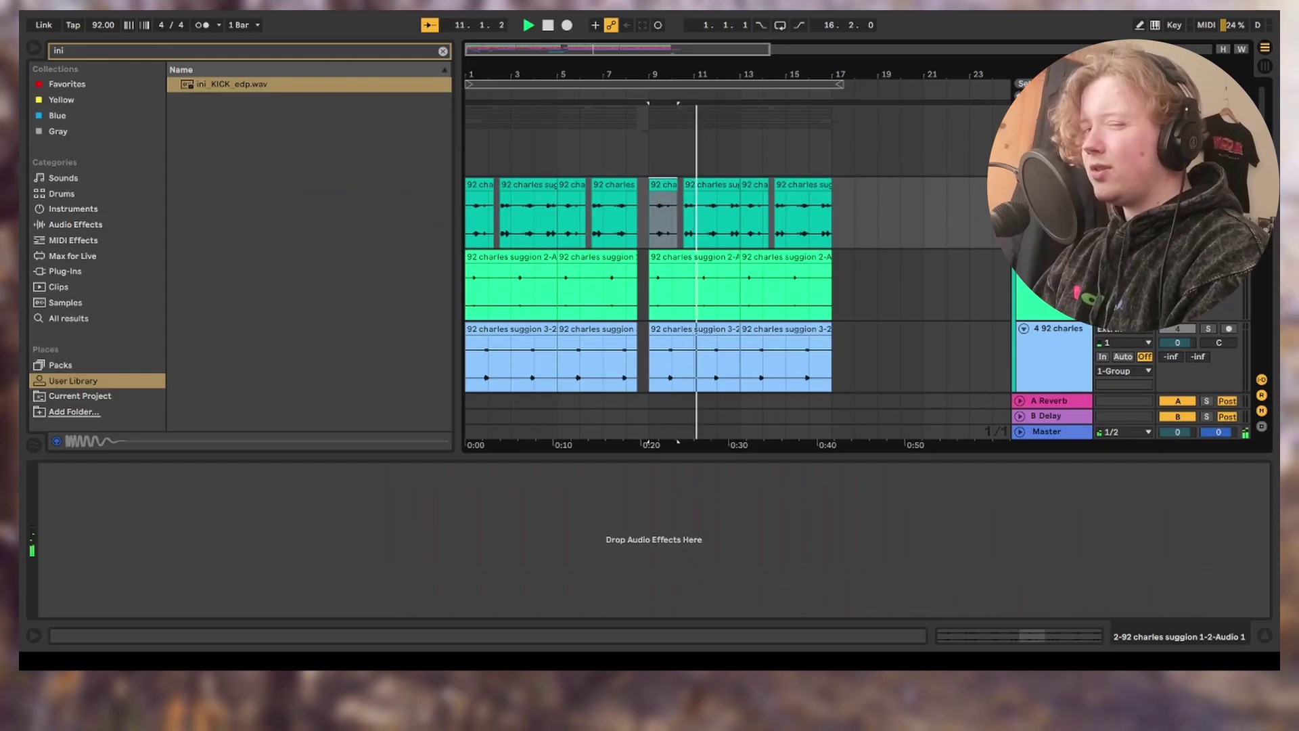
key("space")
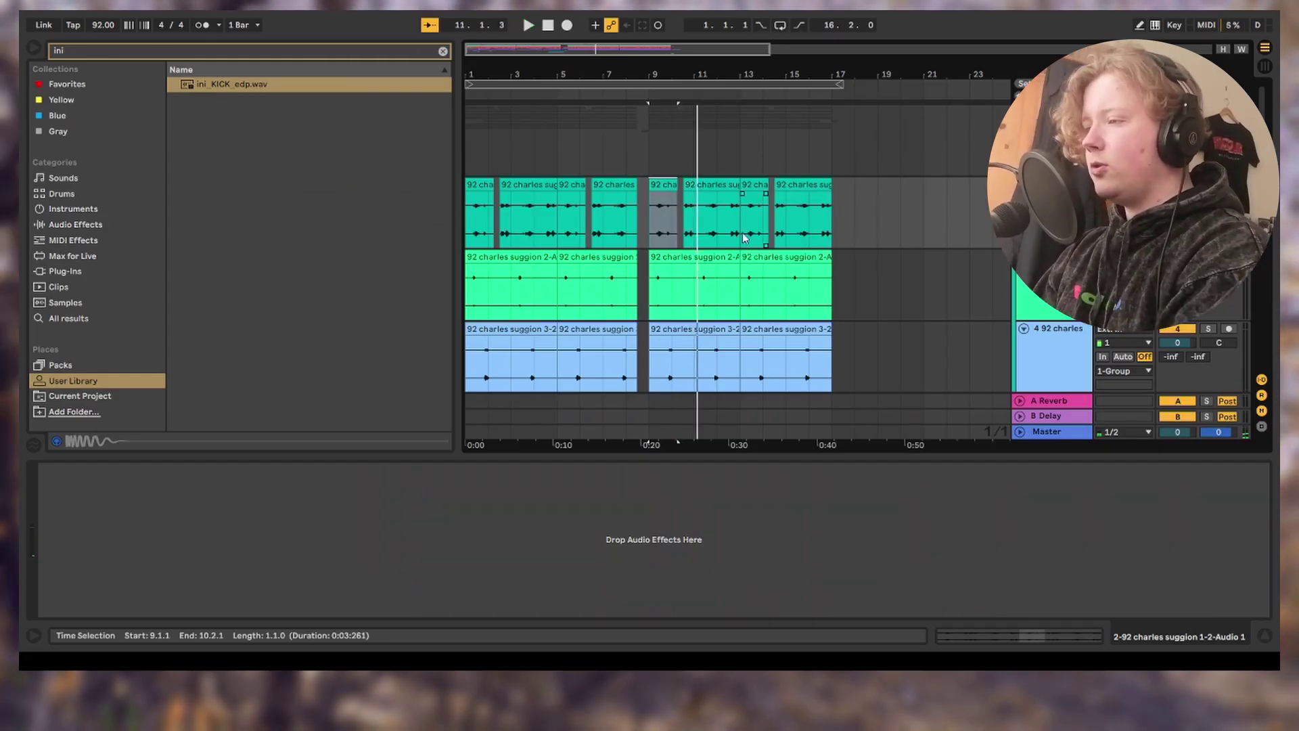
Step: Look through the drum tracks below the teal one and reactivate track 7
scroll(744, 236, "down", 2)
scroll(971, 232, "up", 1)
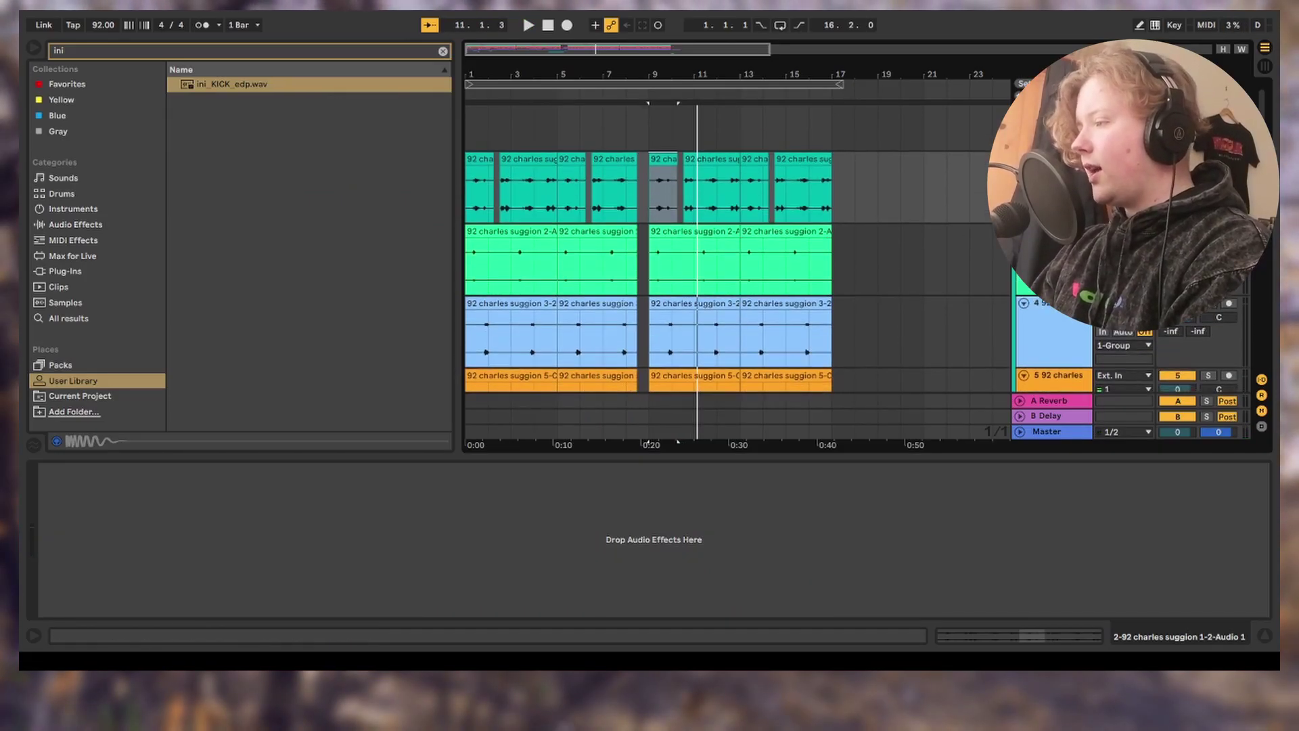
scroll(737, 247, "down", 8)
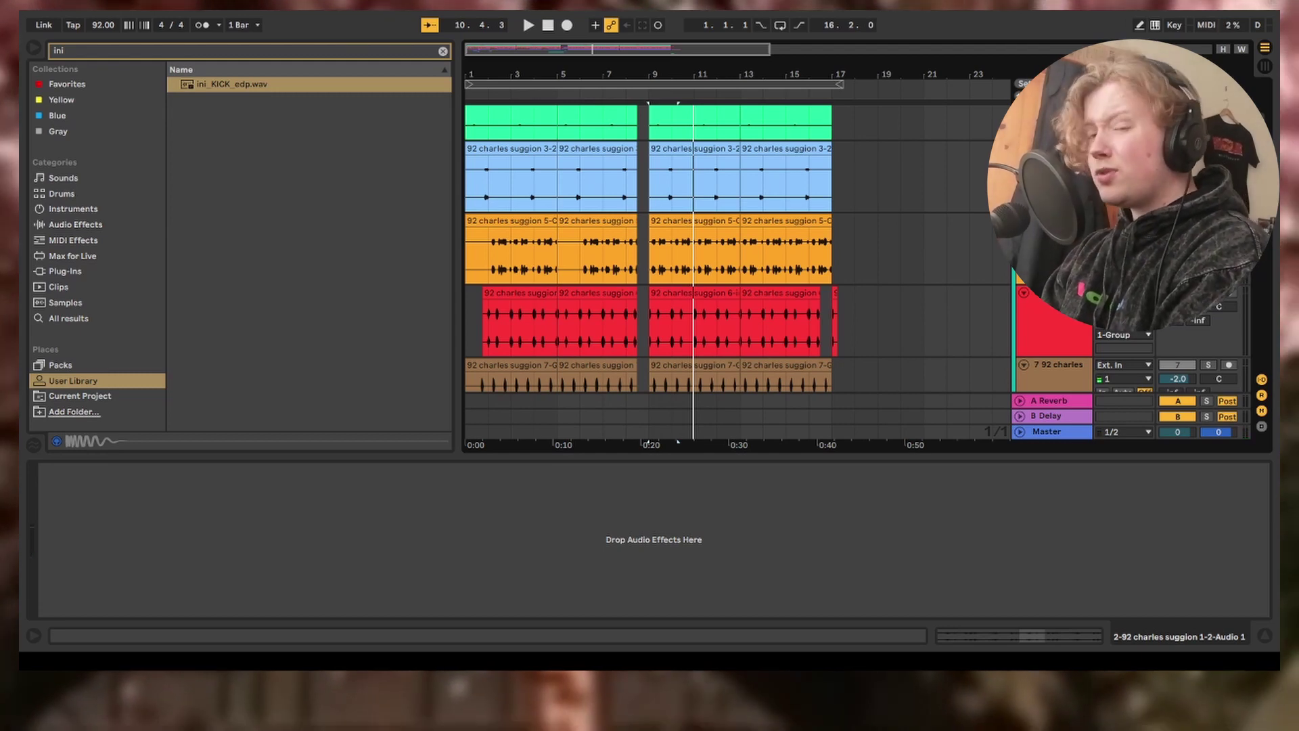
key("F7")
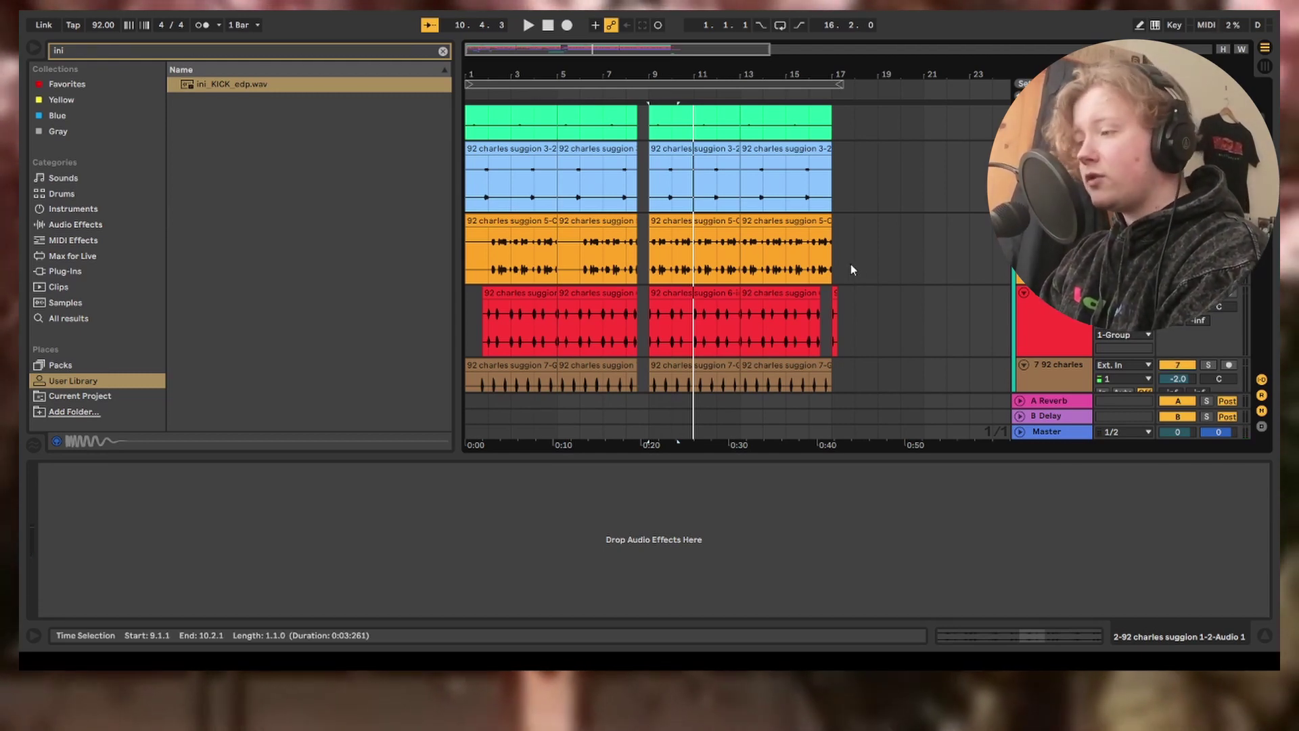
Step: Open the sample waveform of the trashman 808 "burger" C instrument on bass track 14
key("alt+plus")
scroll(850, 261, "down", 10)
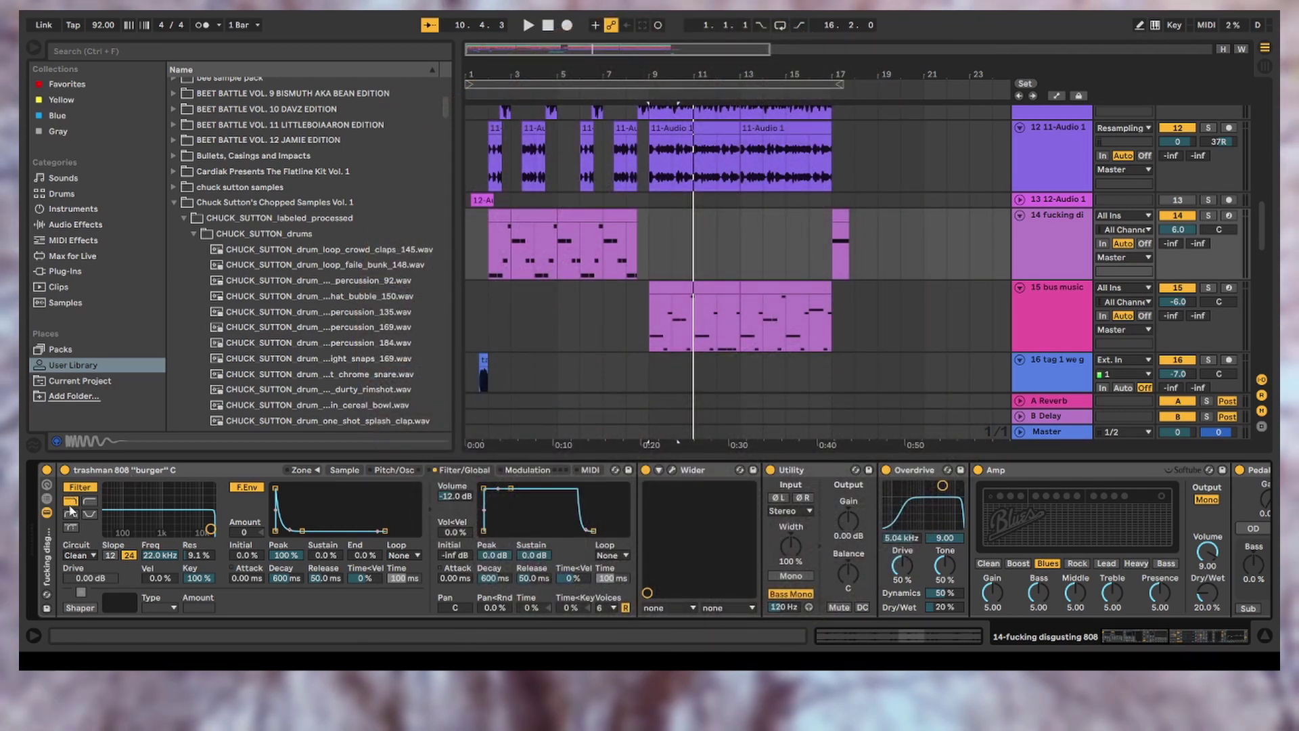
left_click(346, 470)
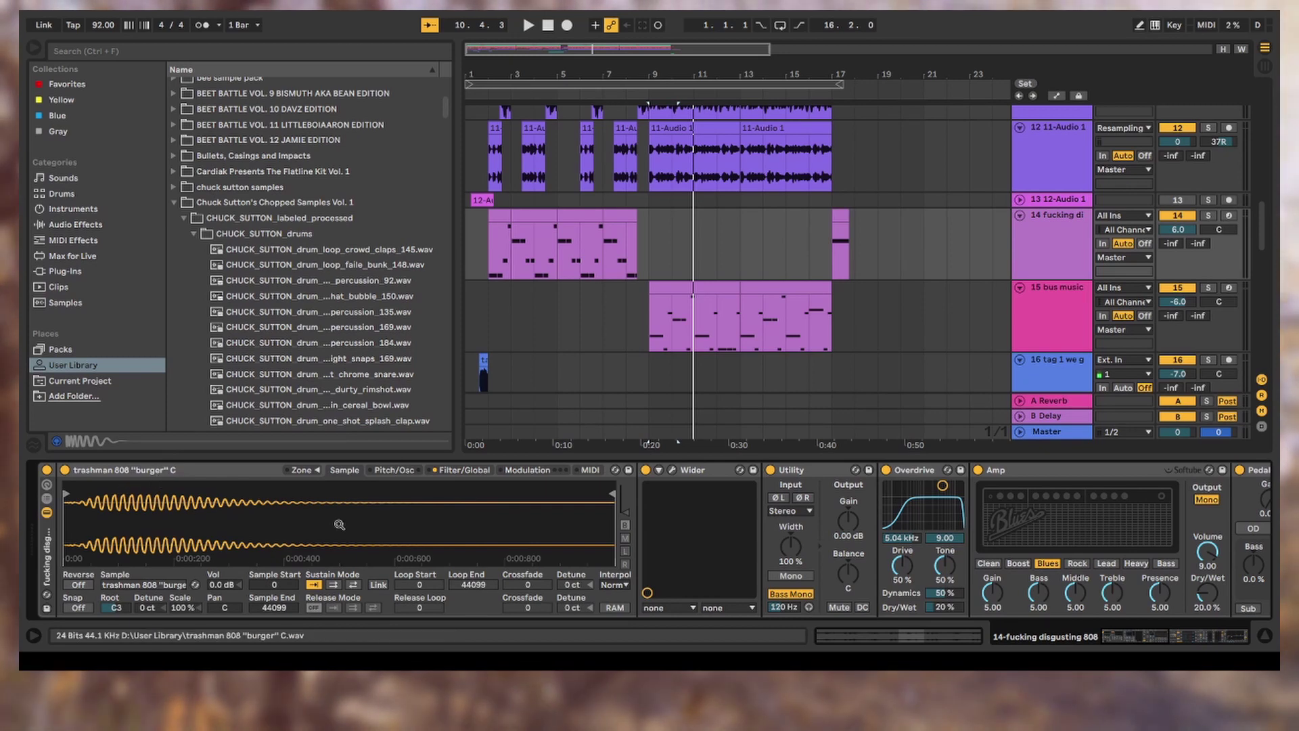
Step: Turn on the Wider and Utility effects on the 808 bass track and play the selected passage at bar 3
scroll(712, 468, "right", 10)
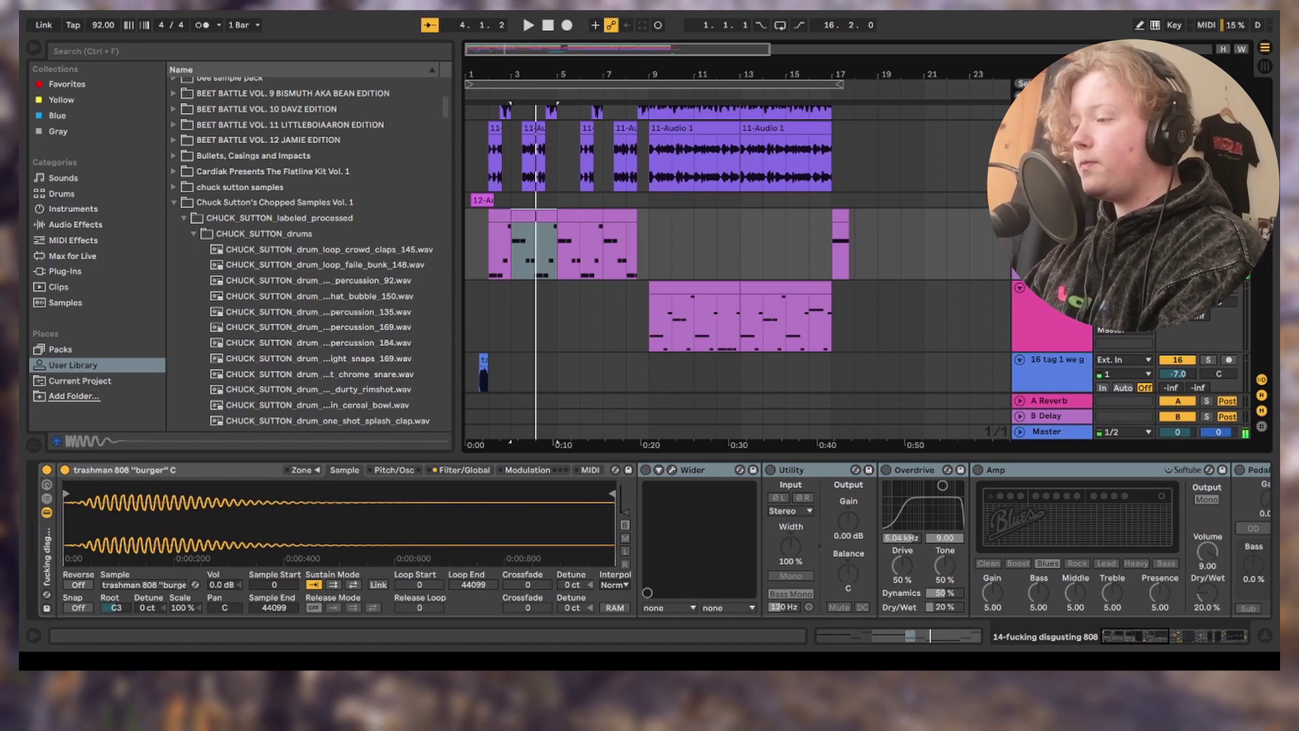
left_click(704, 475)
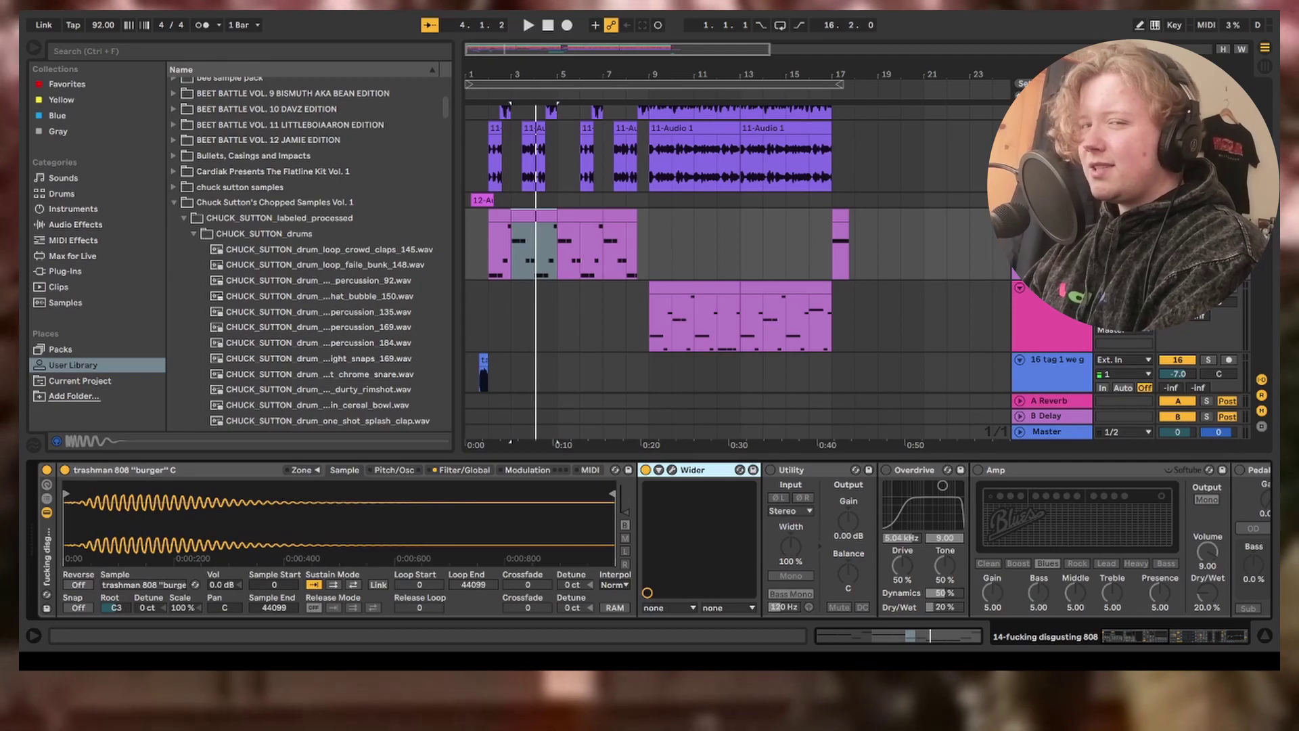
key("space")
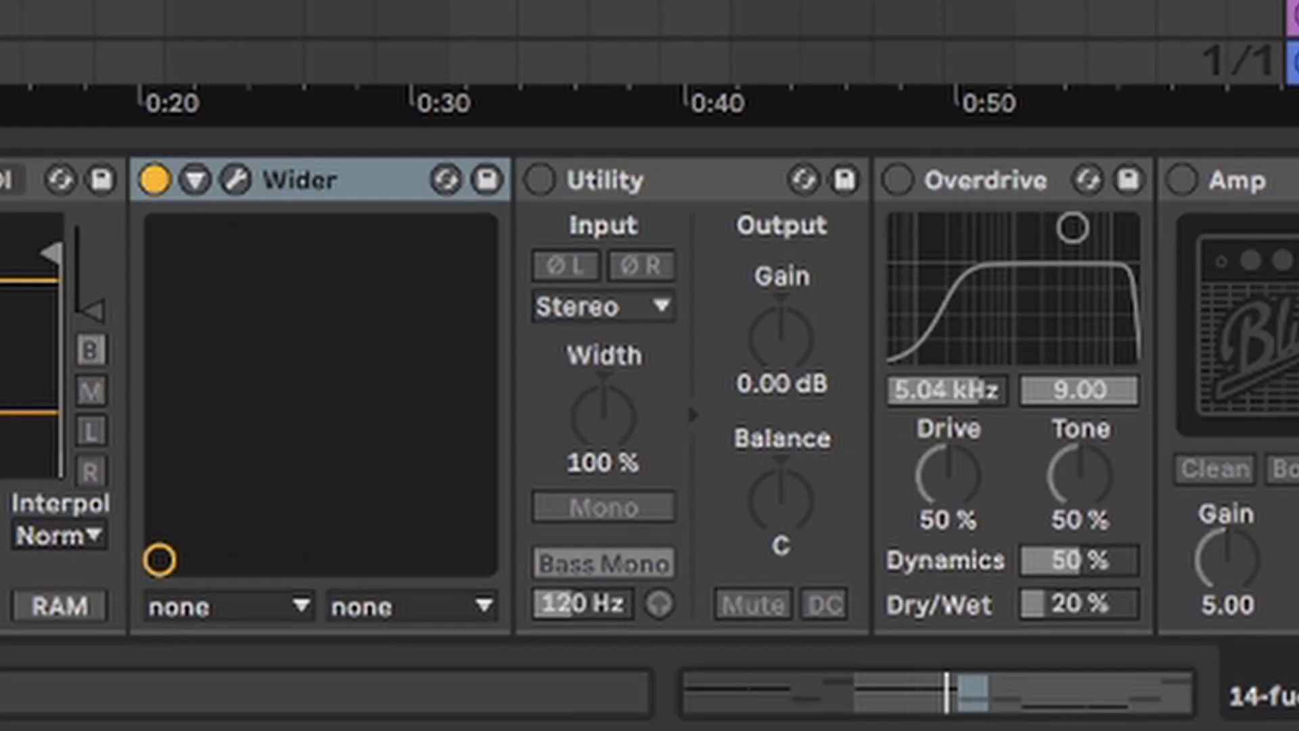
left_click(539, 180)
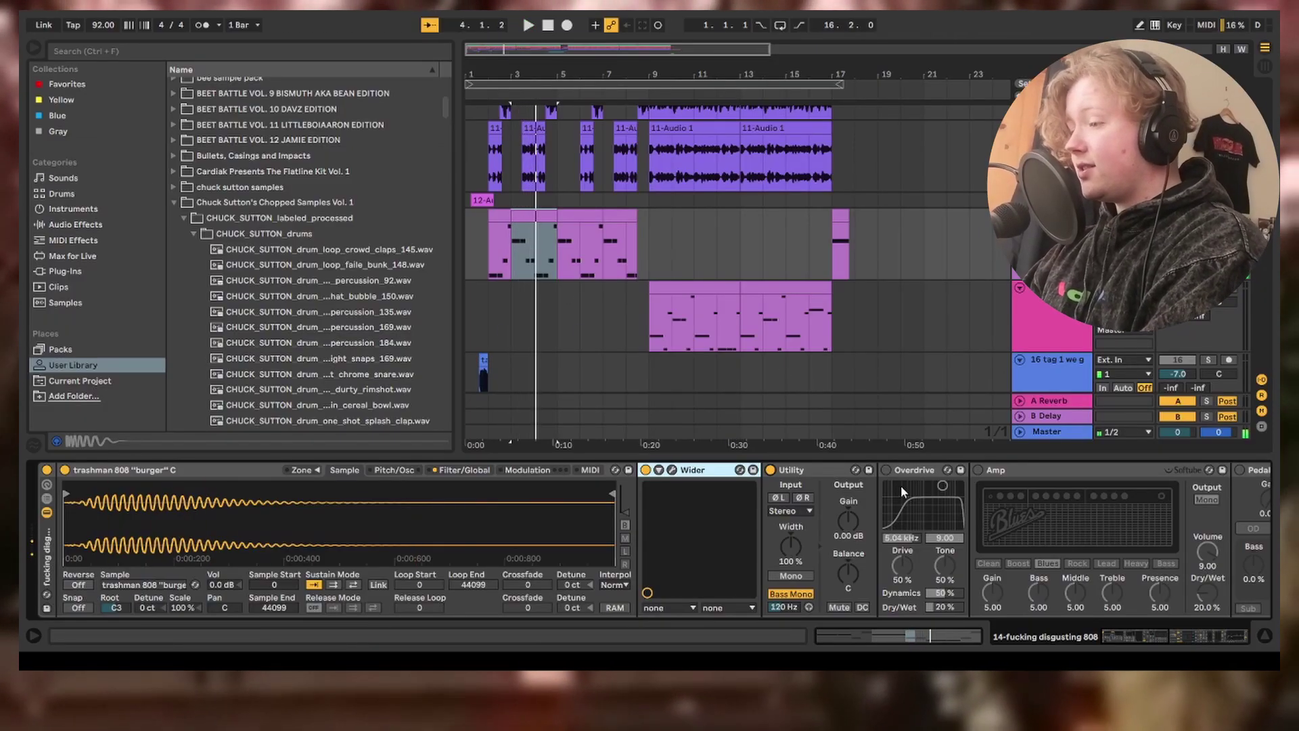
Step: Turn on the Overdrive, Amp, Pedal and OTT effects in the 808 bass chain
scroll(899, 485, "right", 5)
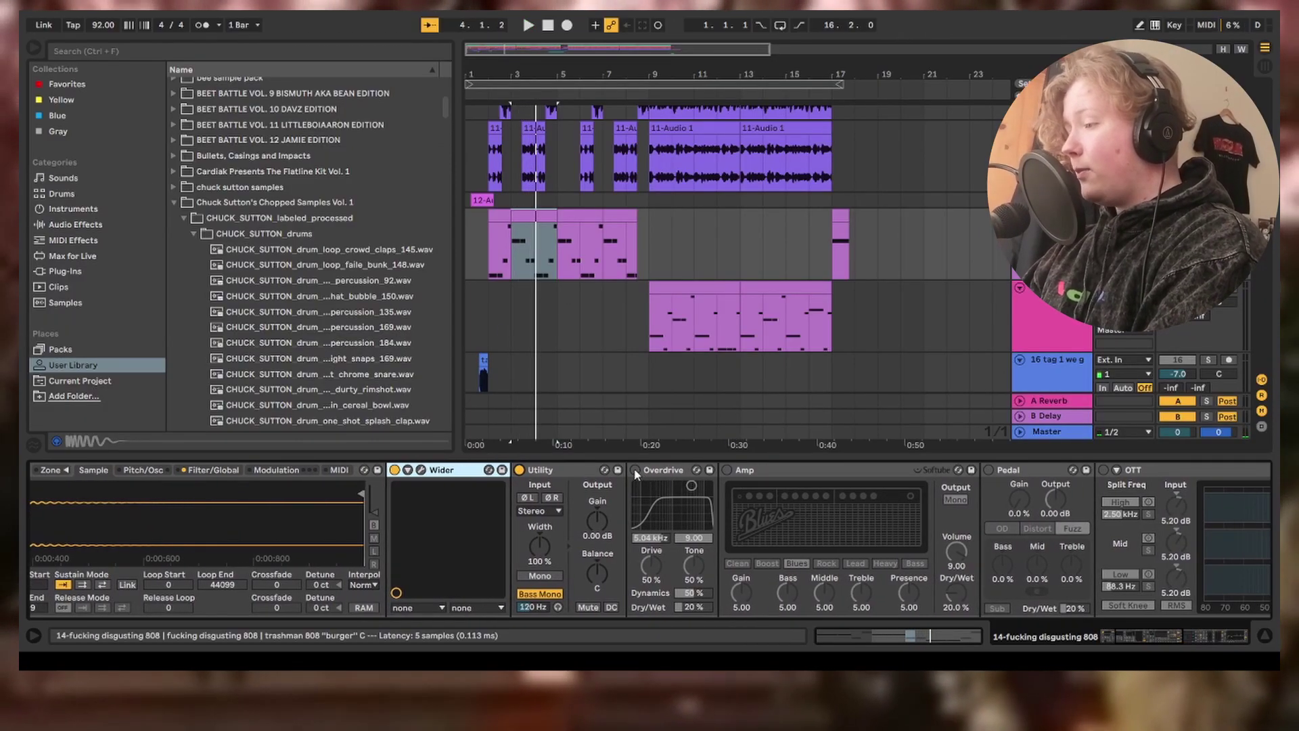
left_click(635, 471)
left_click(726, 469)
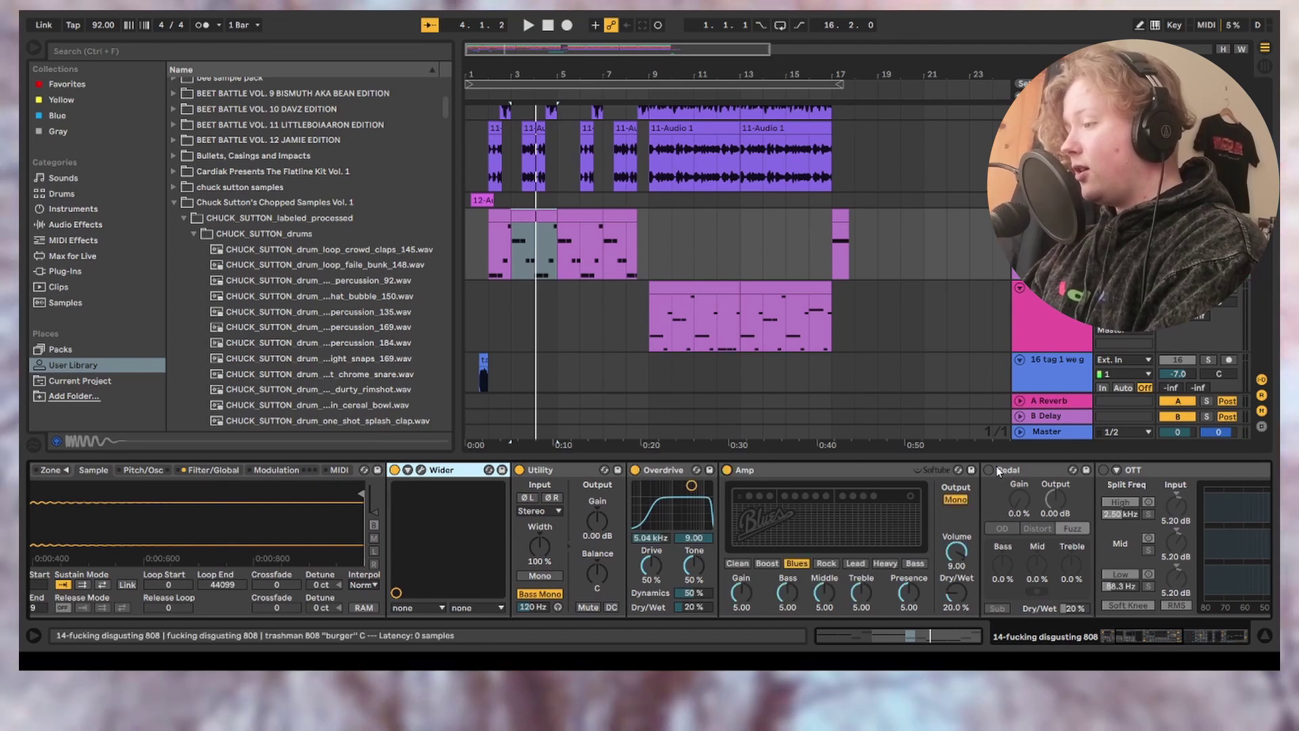
scroll(1014, 518, "right", 3)
left_click(916, 469)
scroll(914, 468, "right", 10)
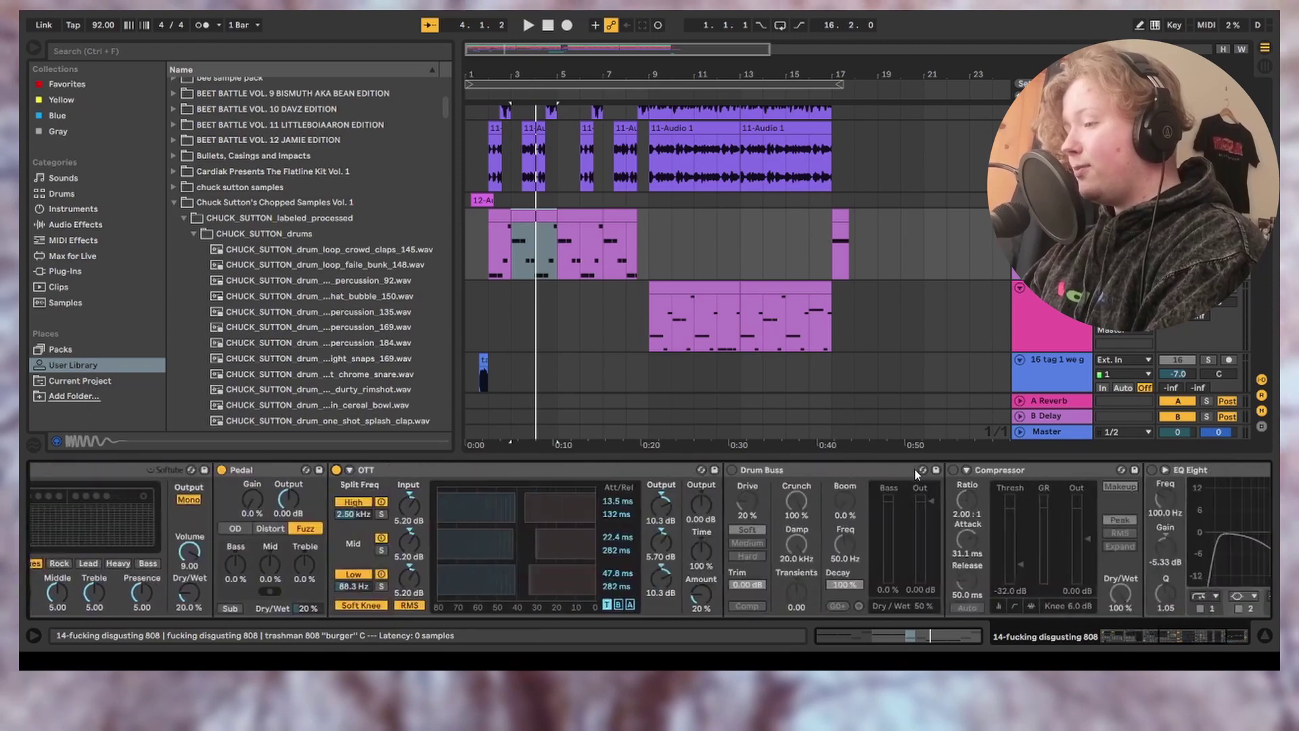
Step: Turn on the Drum Buss, Compressor and EQ Eight in the 808 bass chain and replay bars 3 to 5
left_click(572, 469)
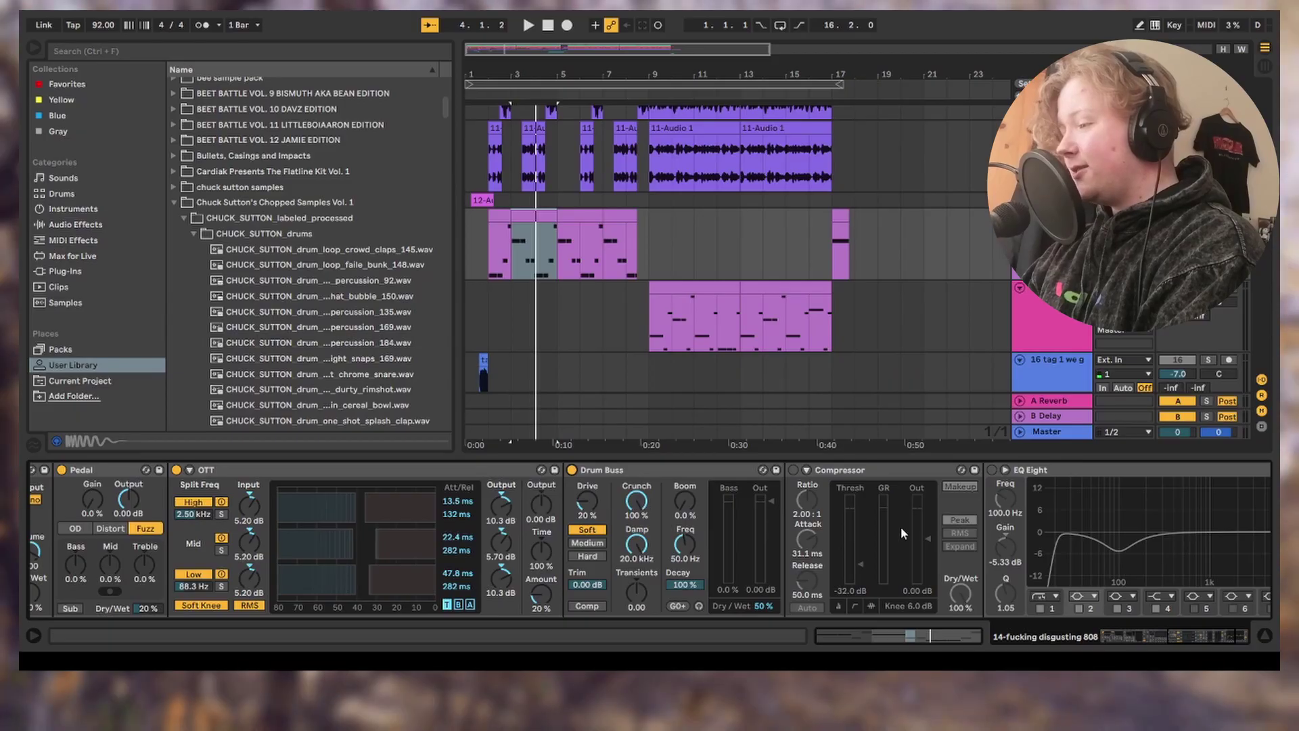
left_click(791, 470)
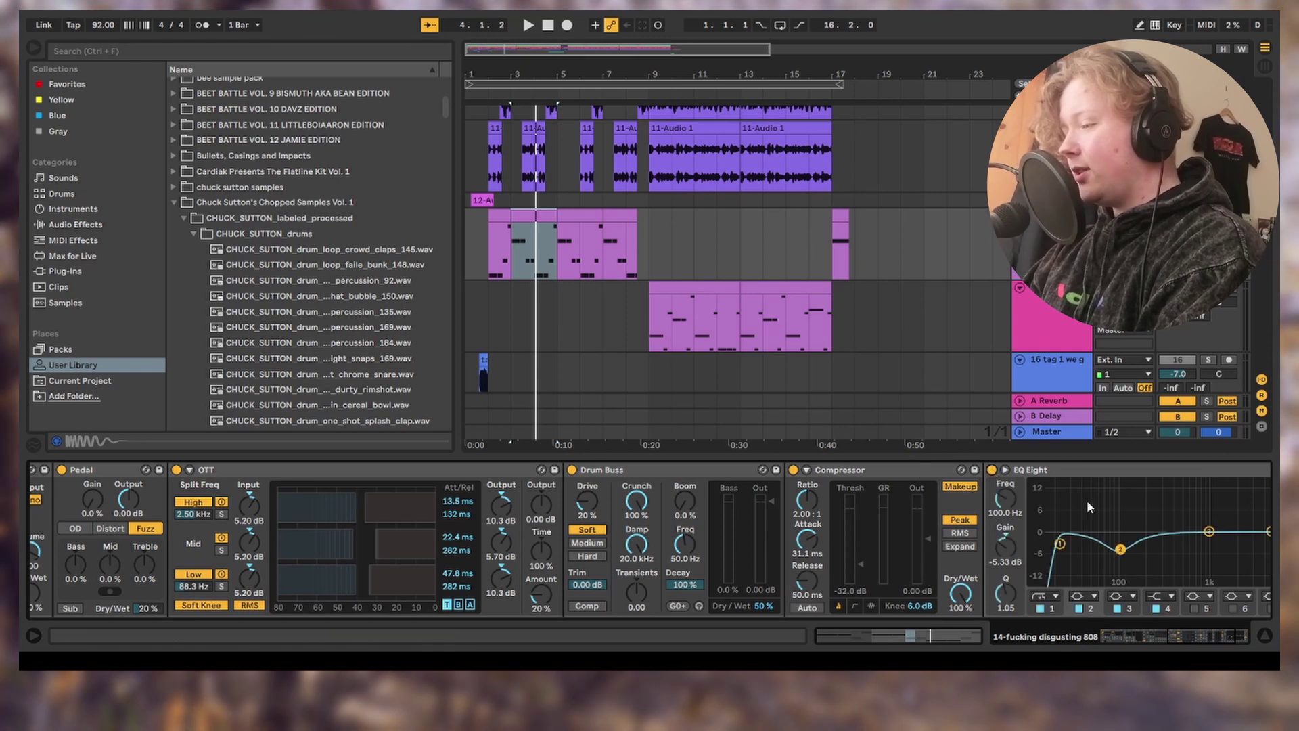
scroll(1089, 507, "right", 5)
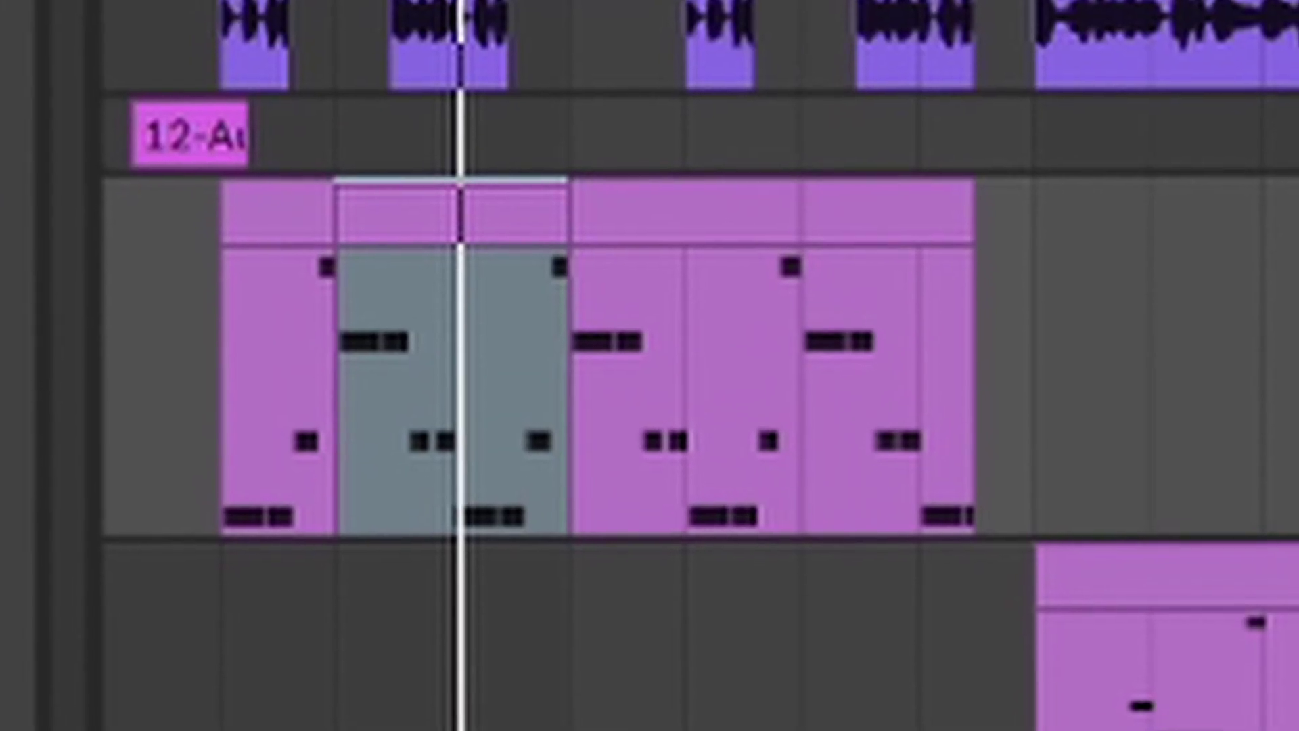
key("space")
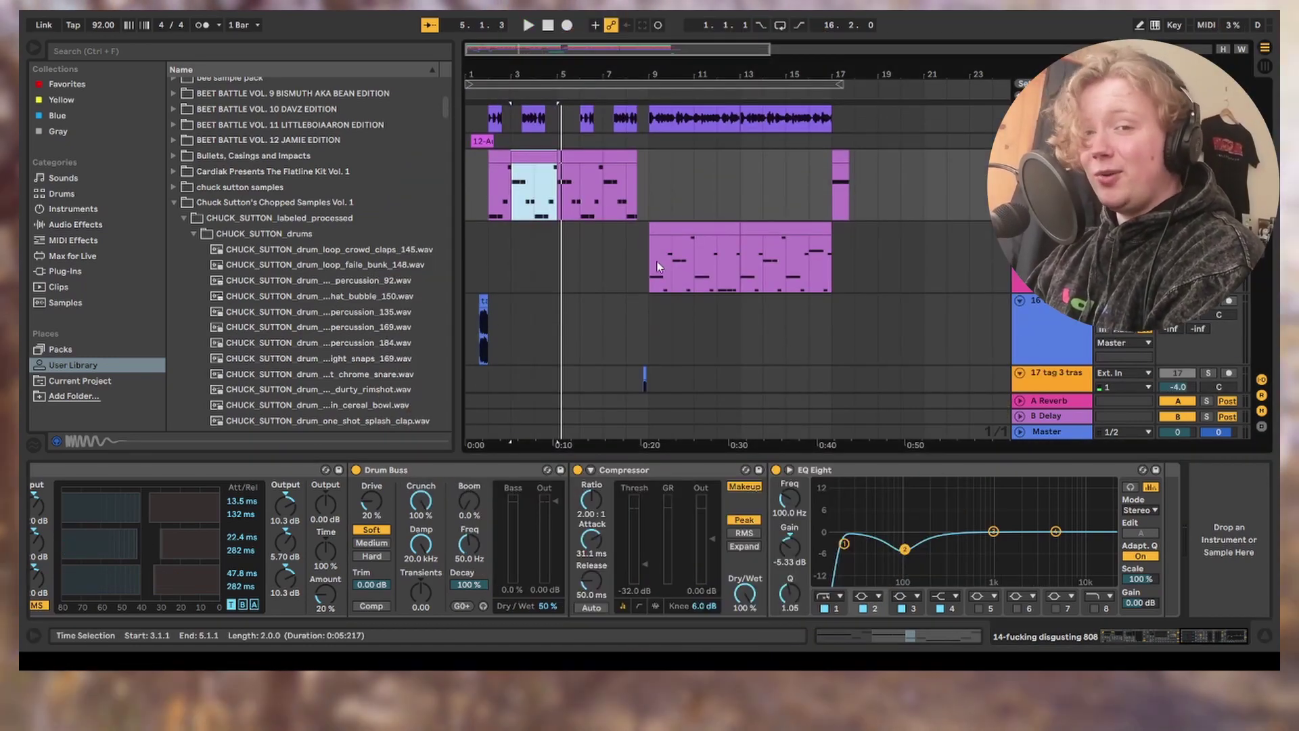
Step: Select the first saw bass clip at bar 9 on track 15 and look through its whole device chain
scroll(687, 266, "down", 3)
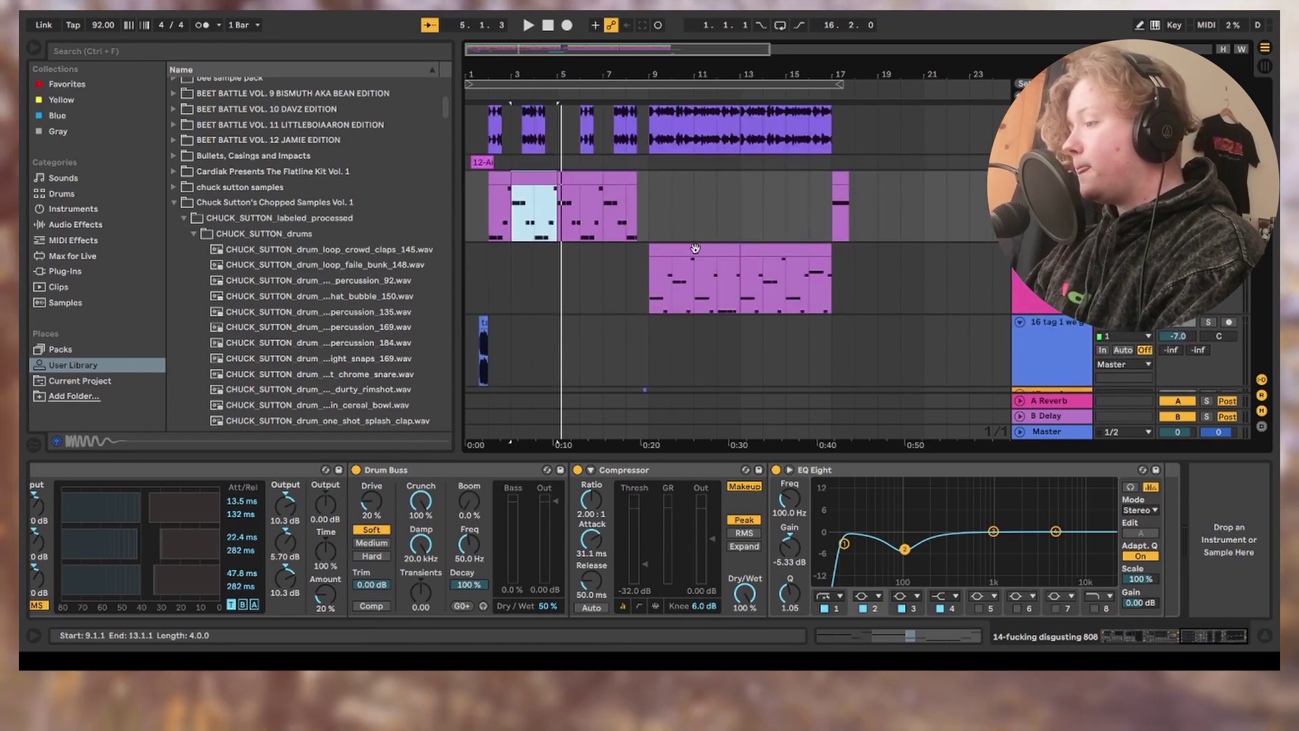
left_click(695, 248)
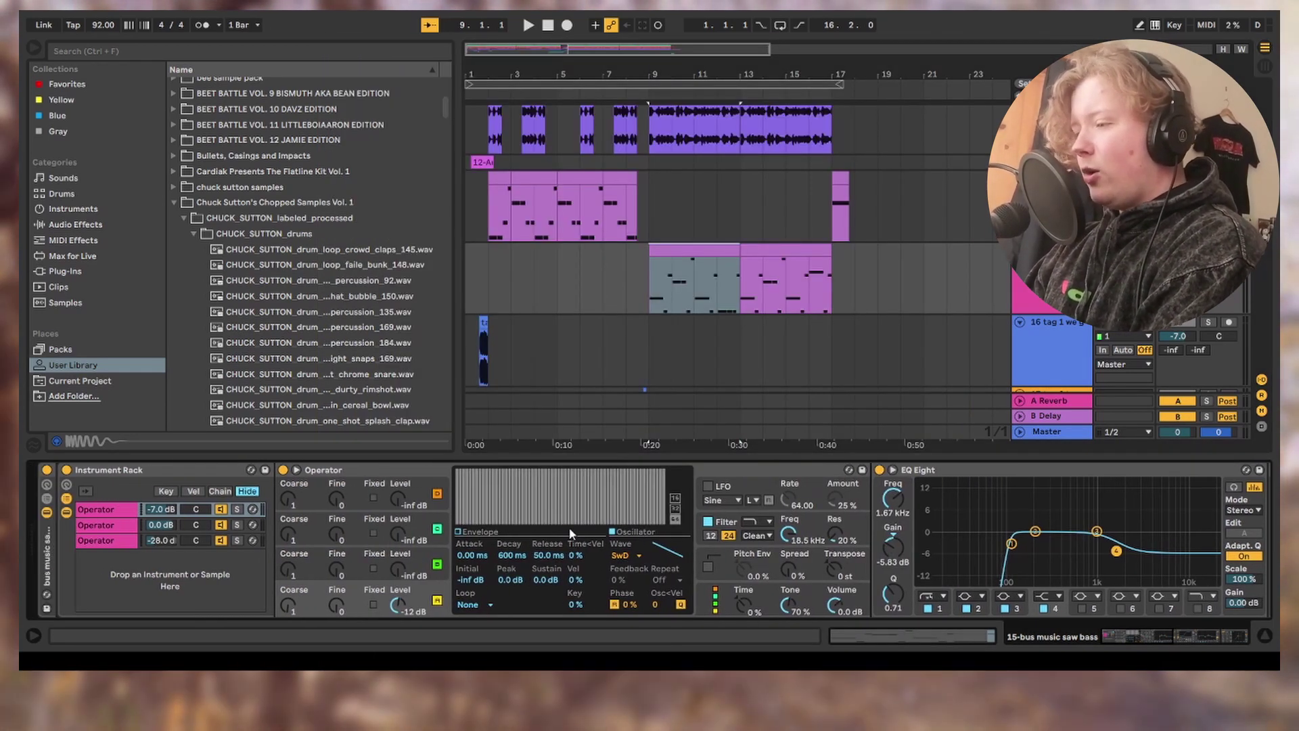
scroll(570, 533, "right", 10)
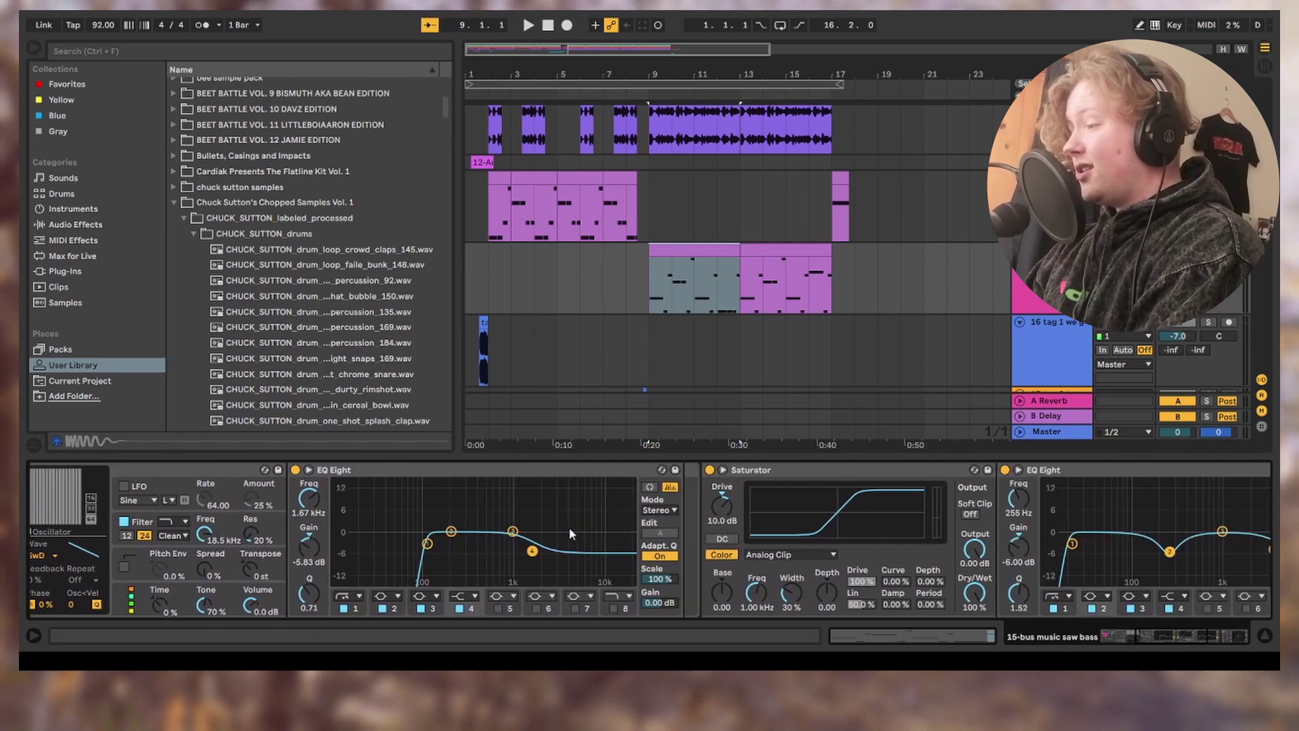
scroll(570, 533, "right", 10)
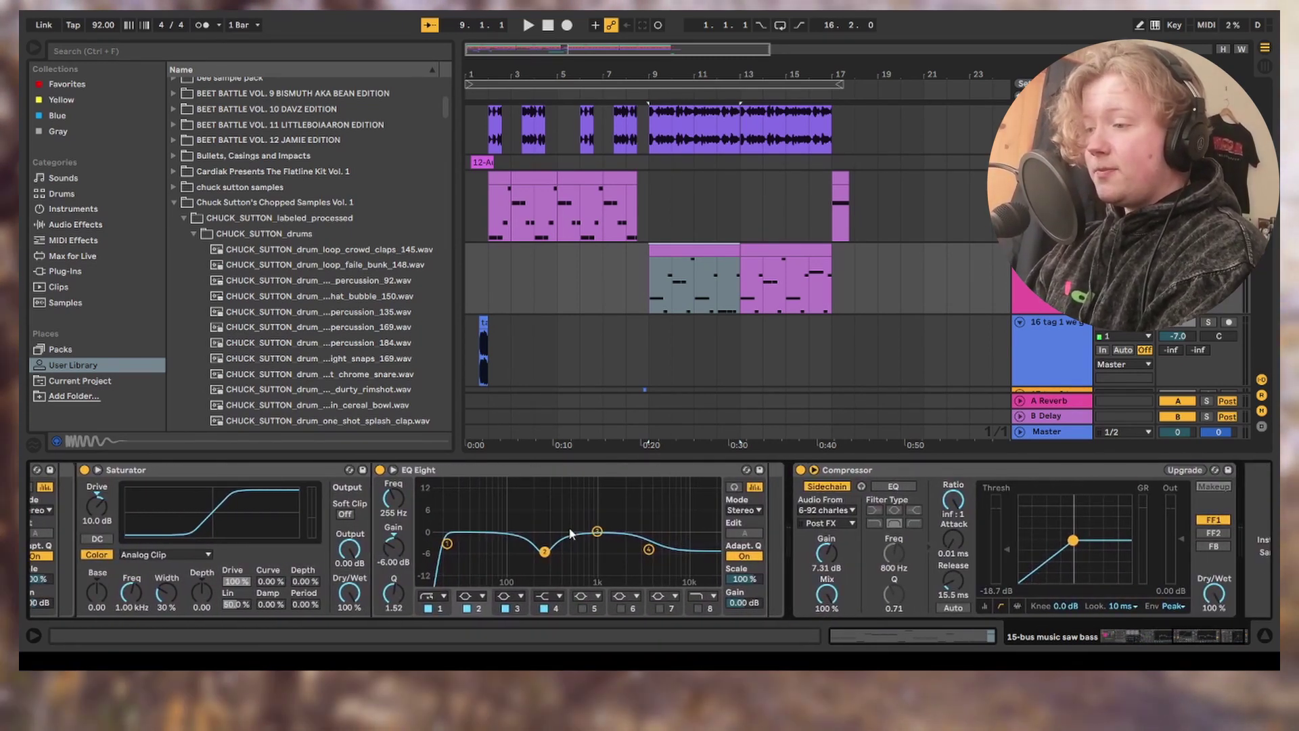
Step: Inspect the second and third Operator chains in the saw bass Instrument Rack
scroll(569, 533, "left", 15)
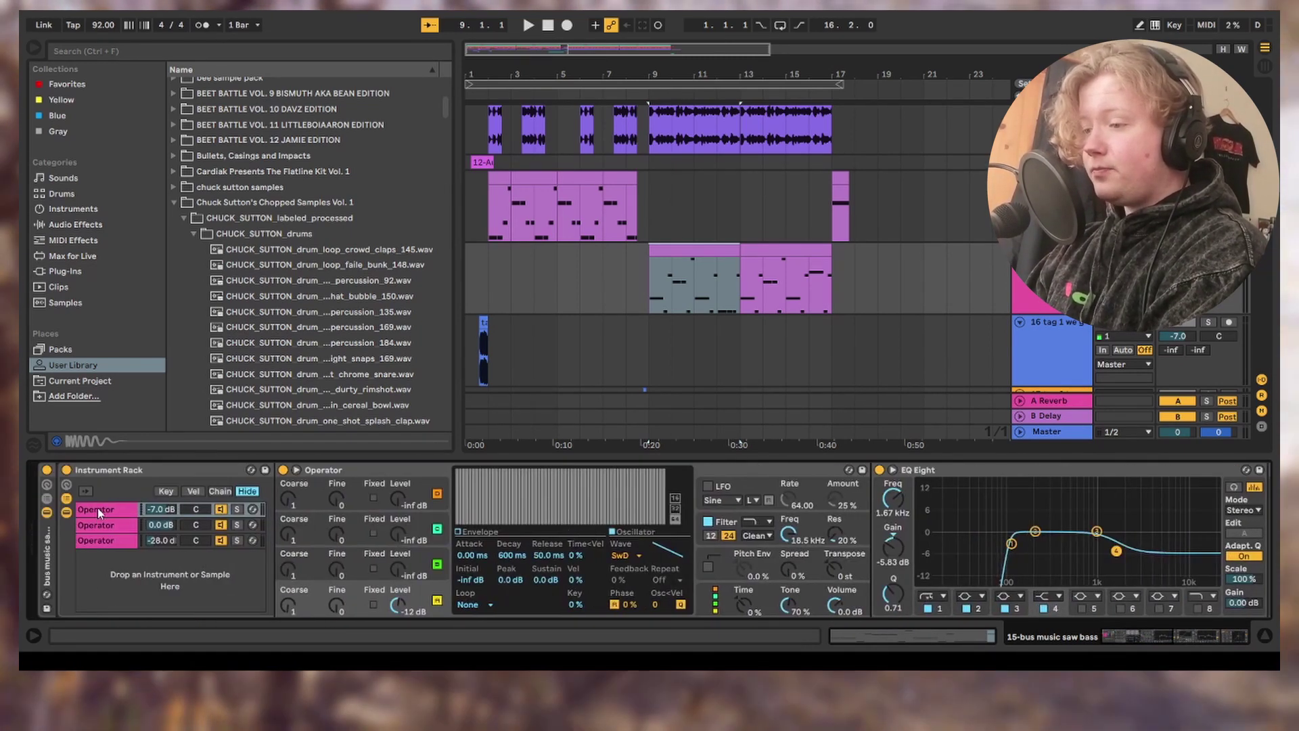
left_click(96, 525)
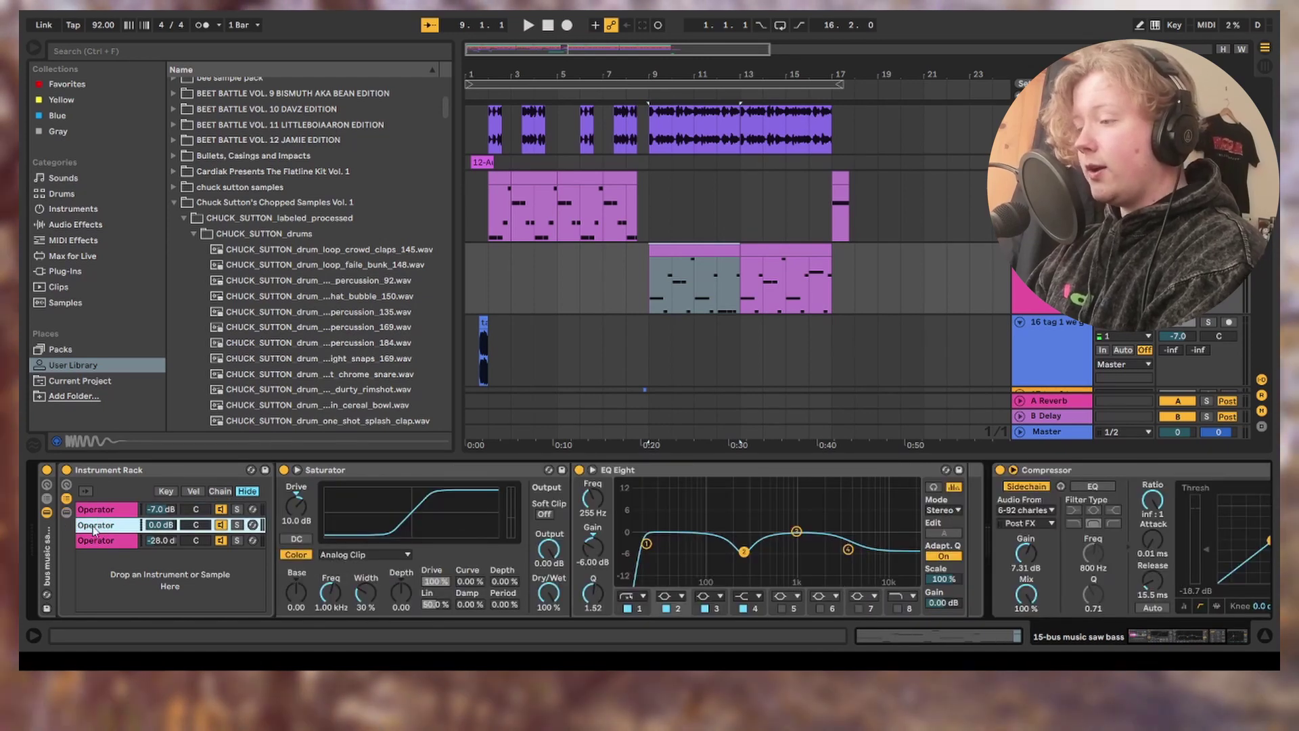
left_click(92, 527)
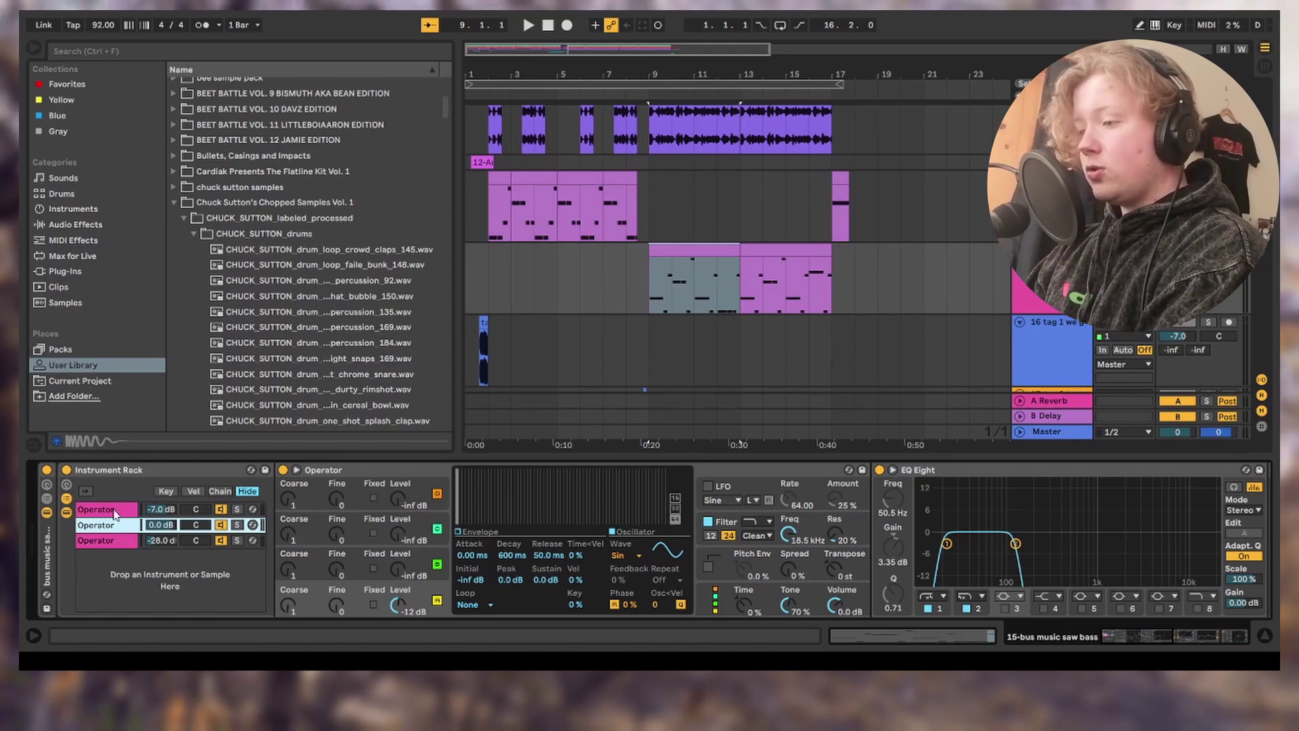
left_click(127, 539)
Step: Solo the first Operator chain, play it from bar 9 and look over its EQ Eight
key("space")
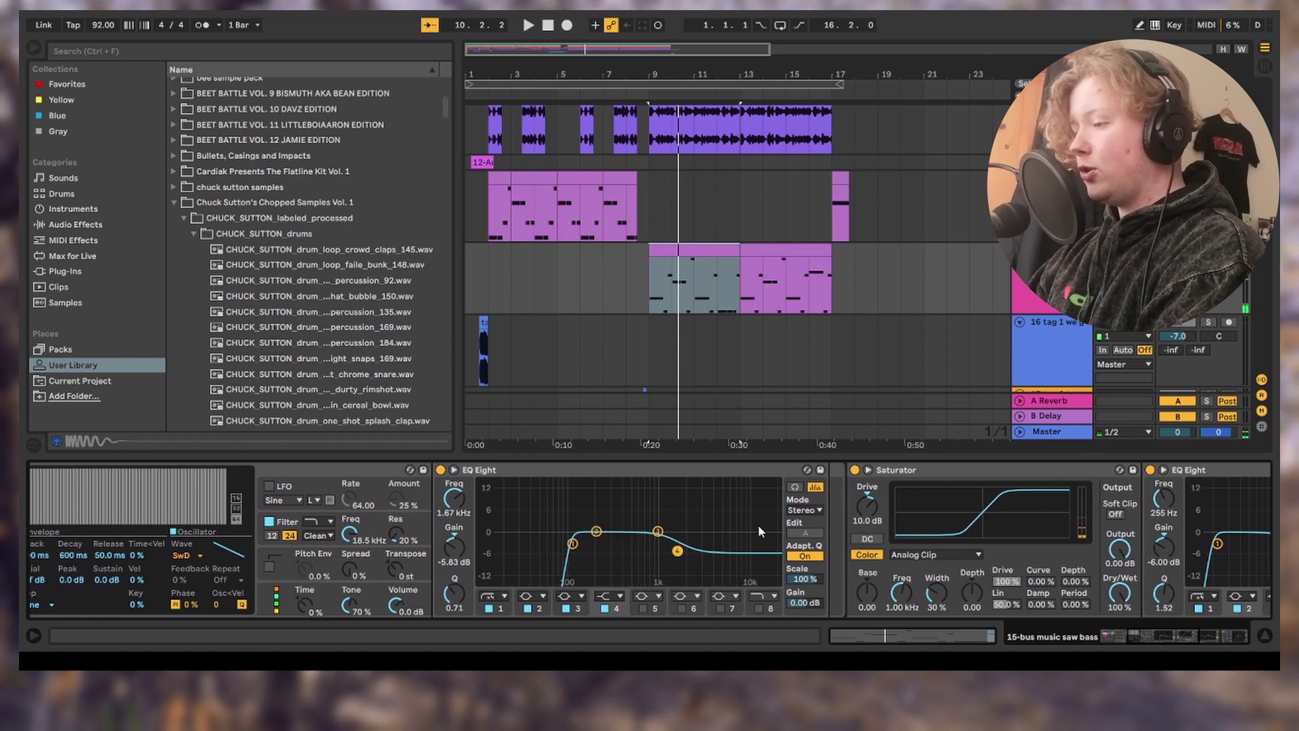
scroll(758, 525, "left", 3)
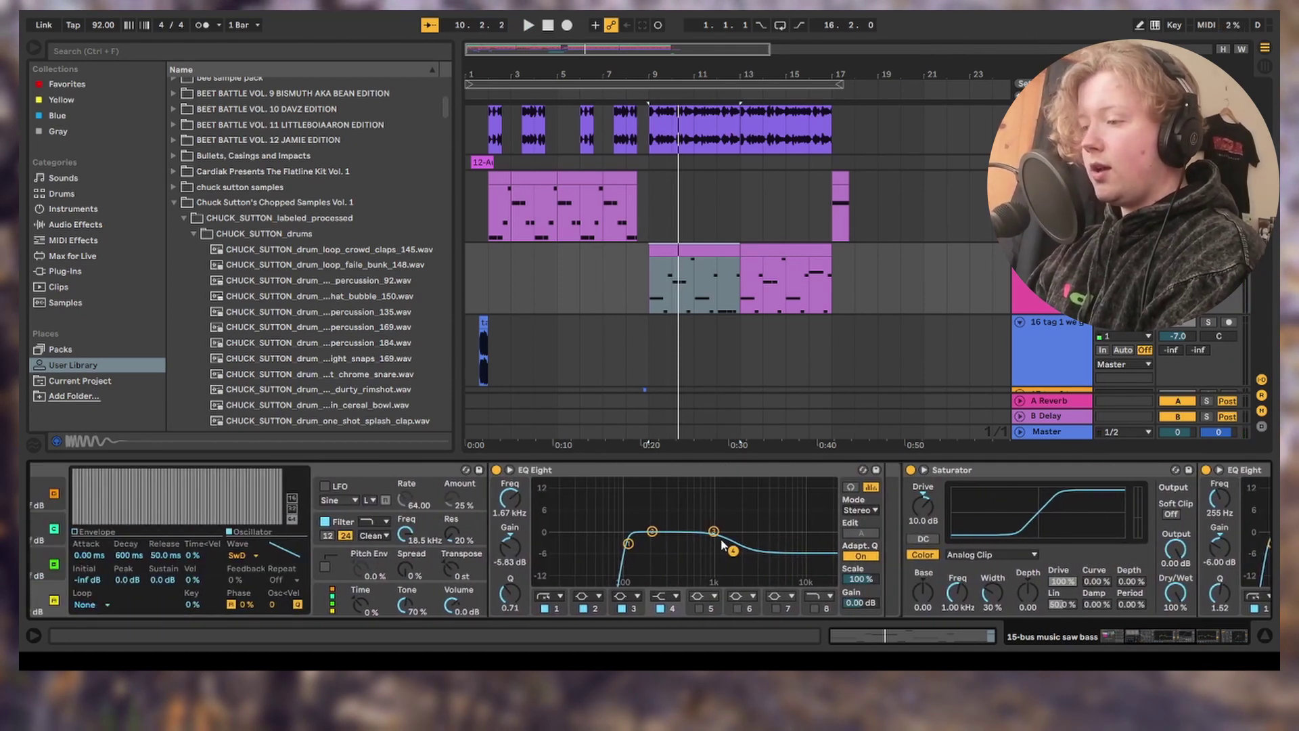
scroll(663, 554, "left", 5)
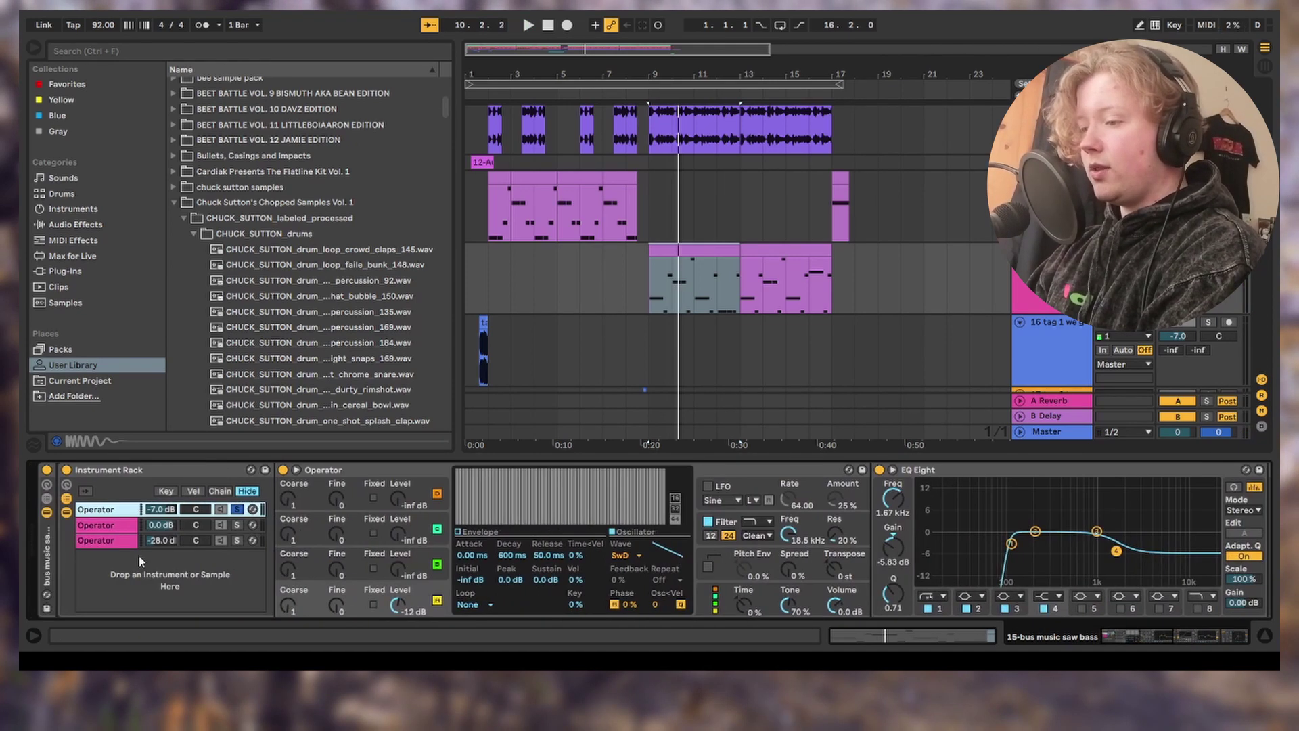
Step: Solo the second Operator chain together with the first and play the two layers from bar 9
left_click(238, 525)
scroll(655, 549, "right", 2)
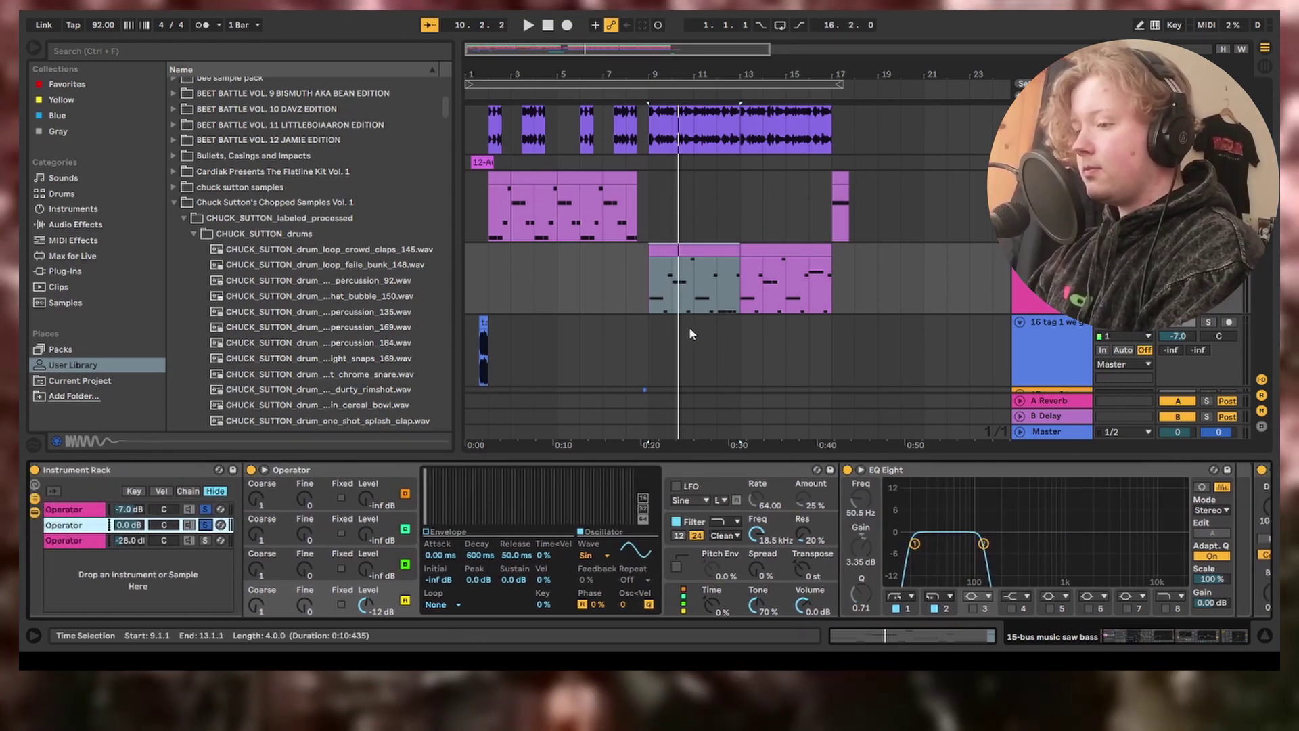
key("space")
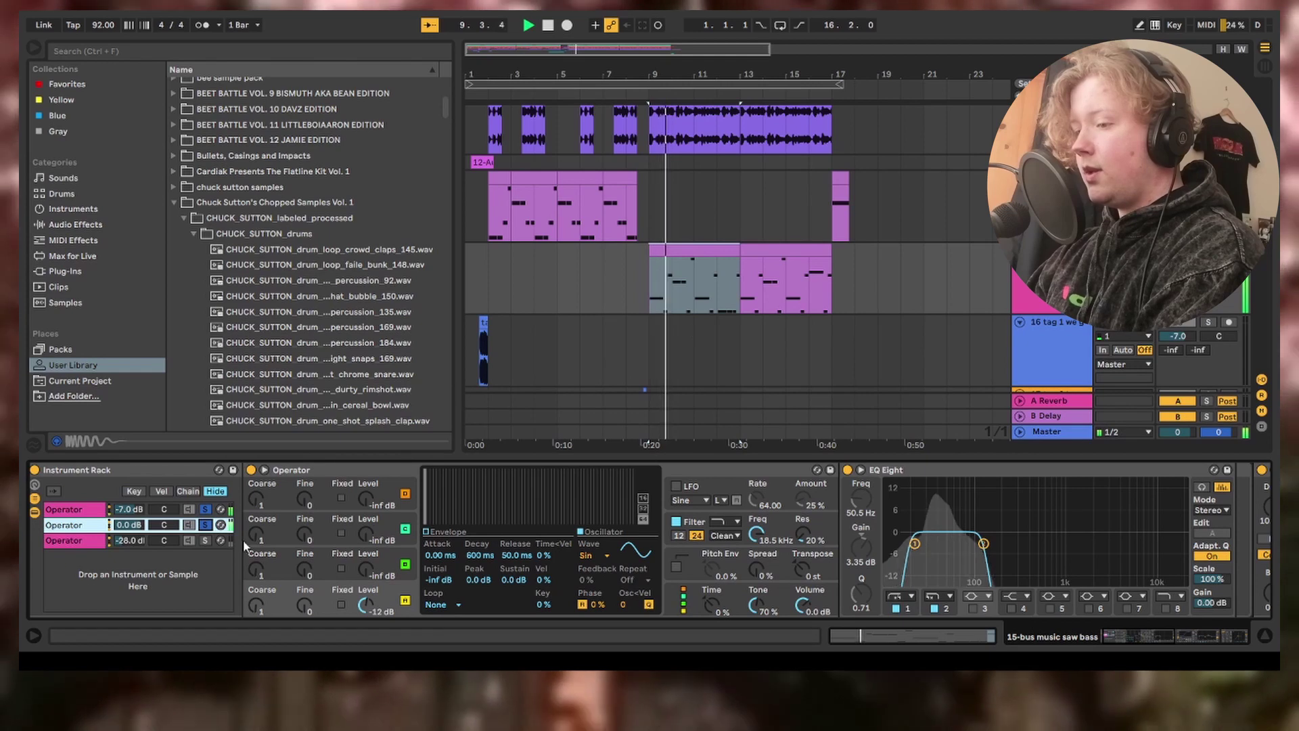
scroll(188, 559, "left", 2)
key("space")
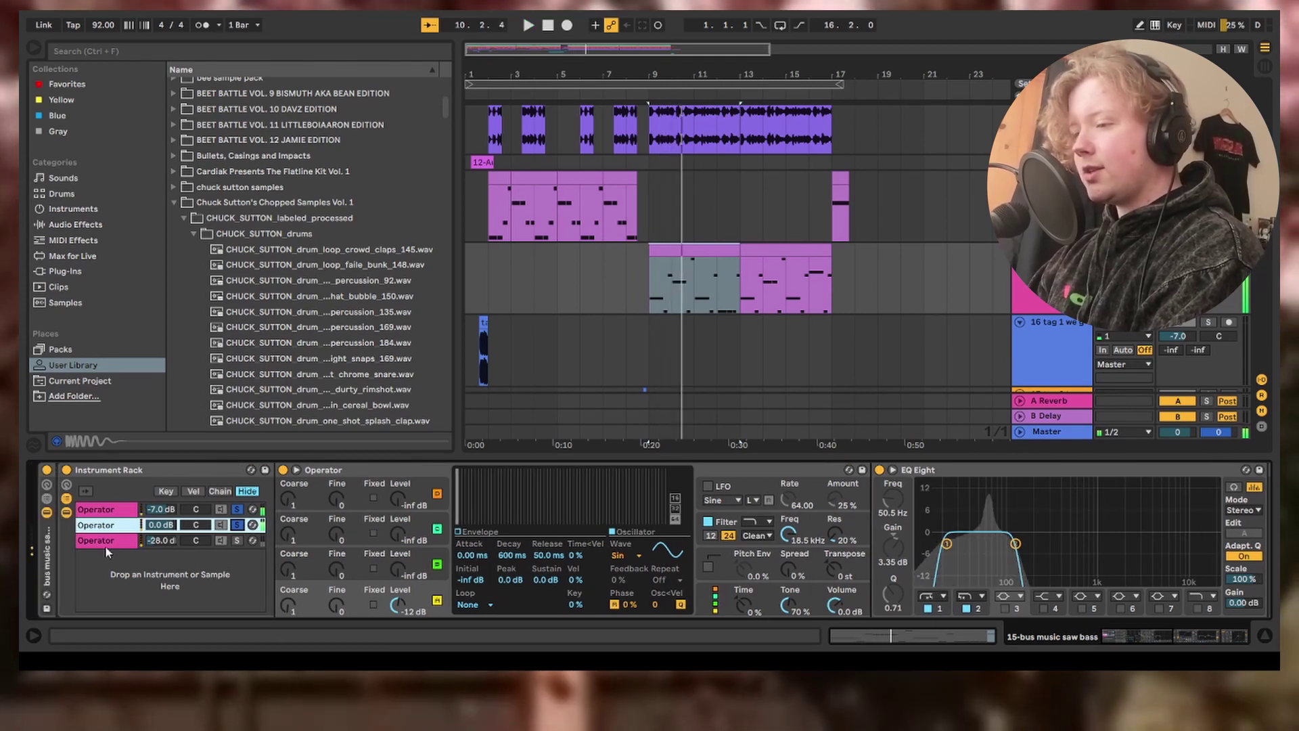
Step: Open the third Operator chain, add it to the soloed layers and play all three from bar 9
left_click(104, 540)
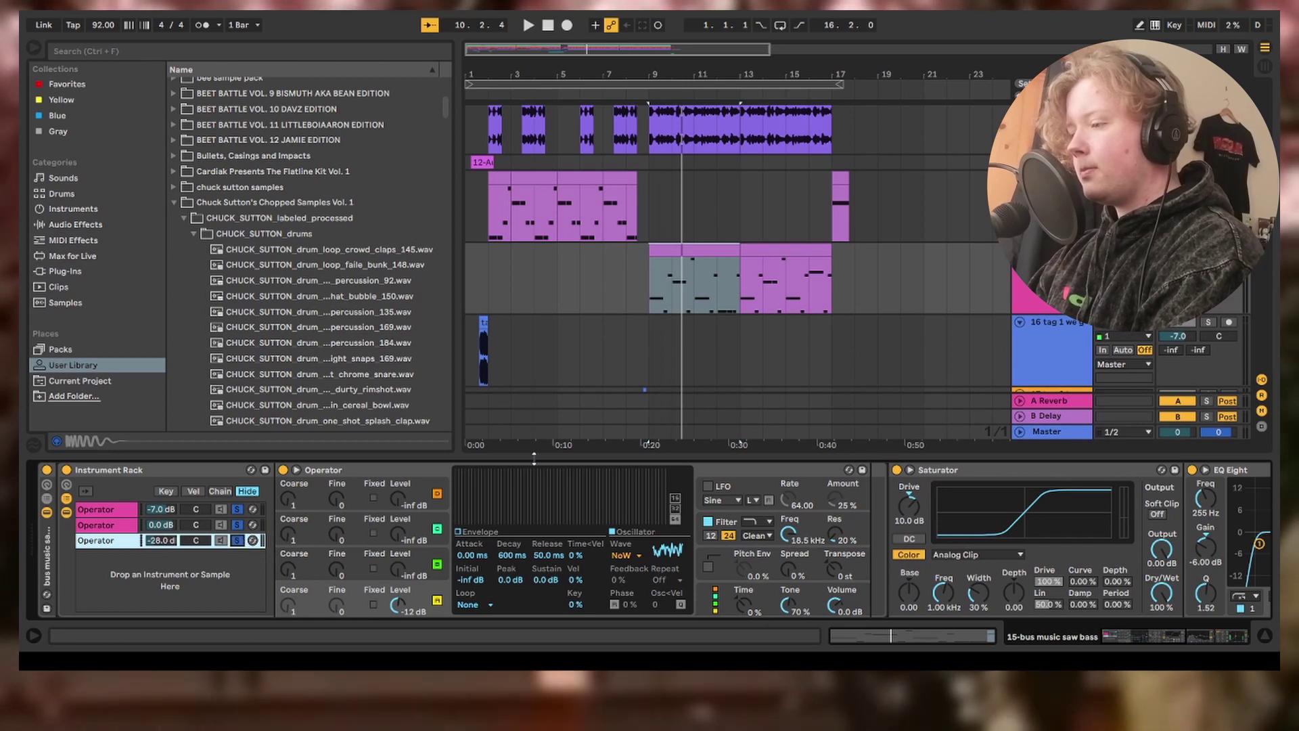
key("space")
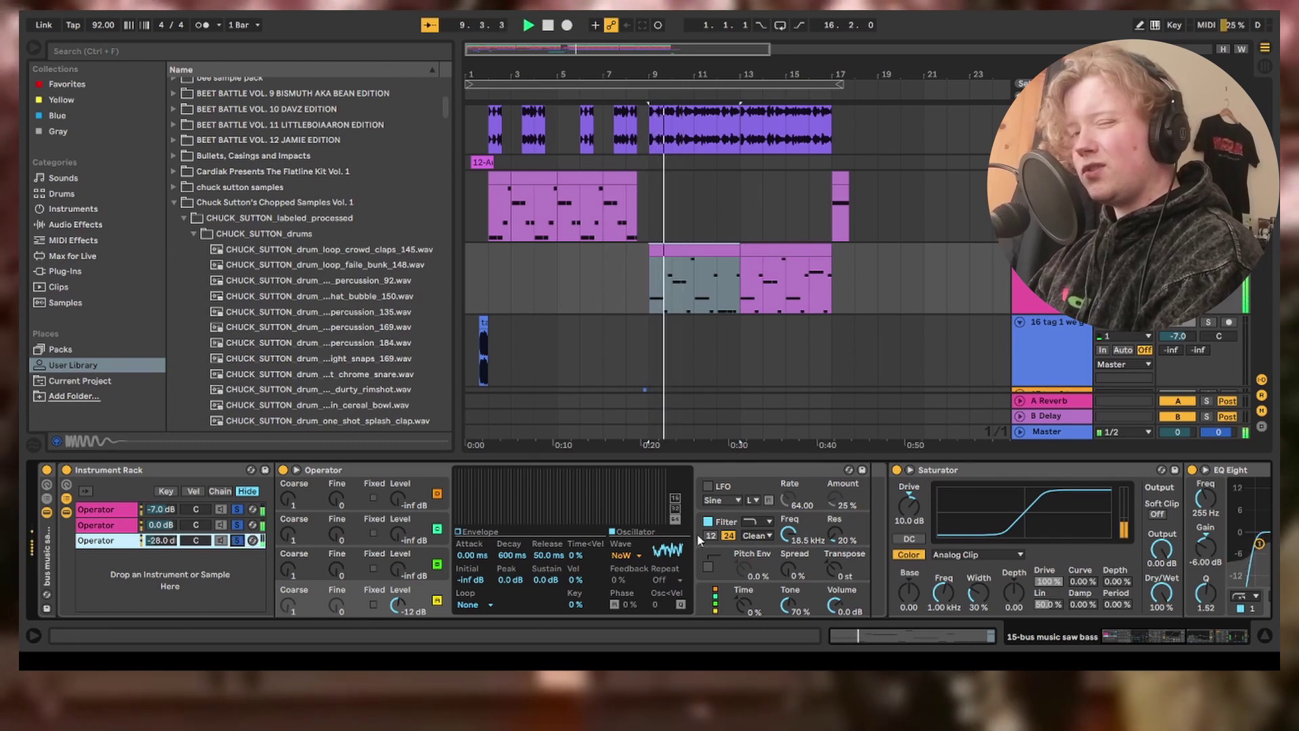
scroll(697, 533, "right", 4)
scroll(696, 534, "right", 2)
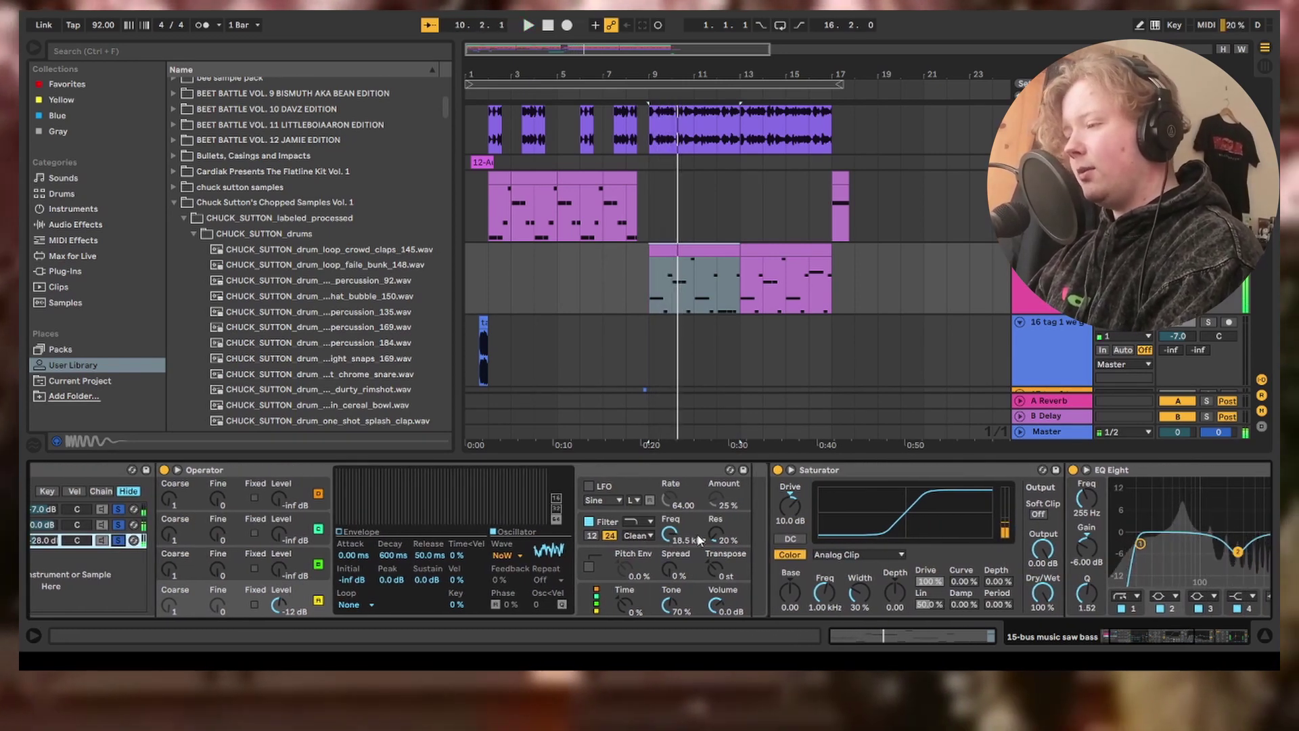
Step: Examine the Saturator, EQ Eight and sidechained Compressor that follow the saw bass Instrument Rack
scroll(937, 567, "right", 3)
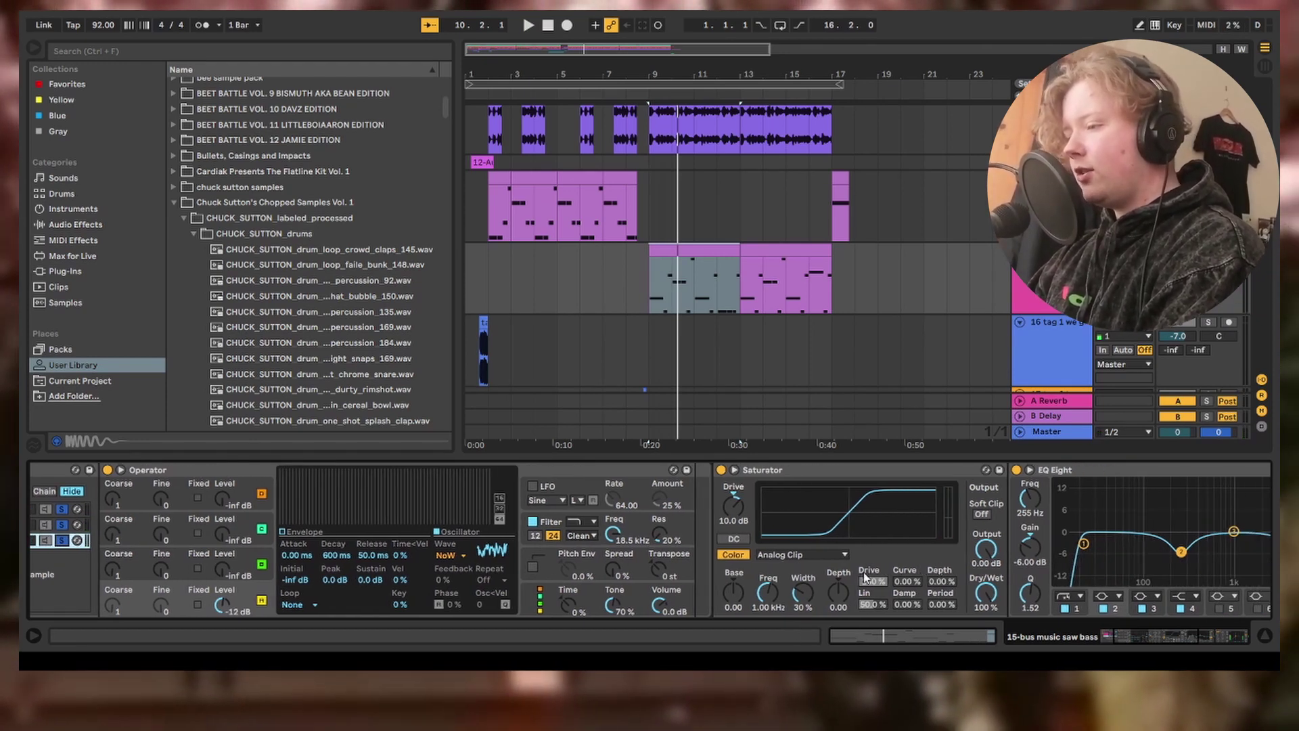
scroll(936, 563, "right", 4)
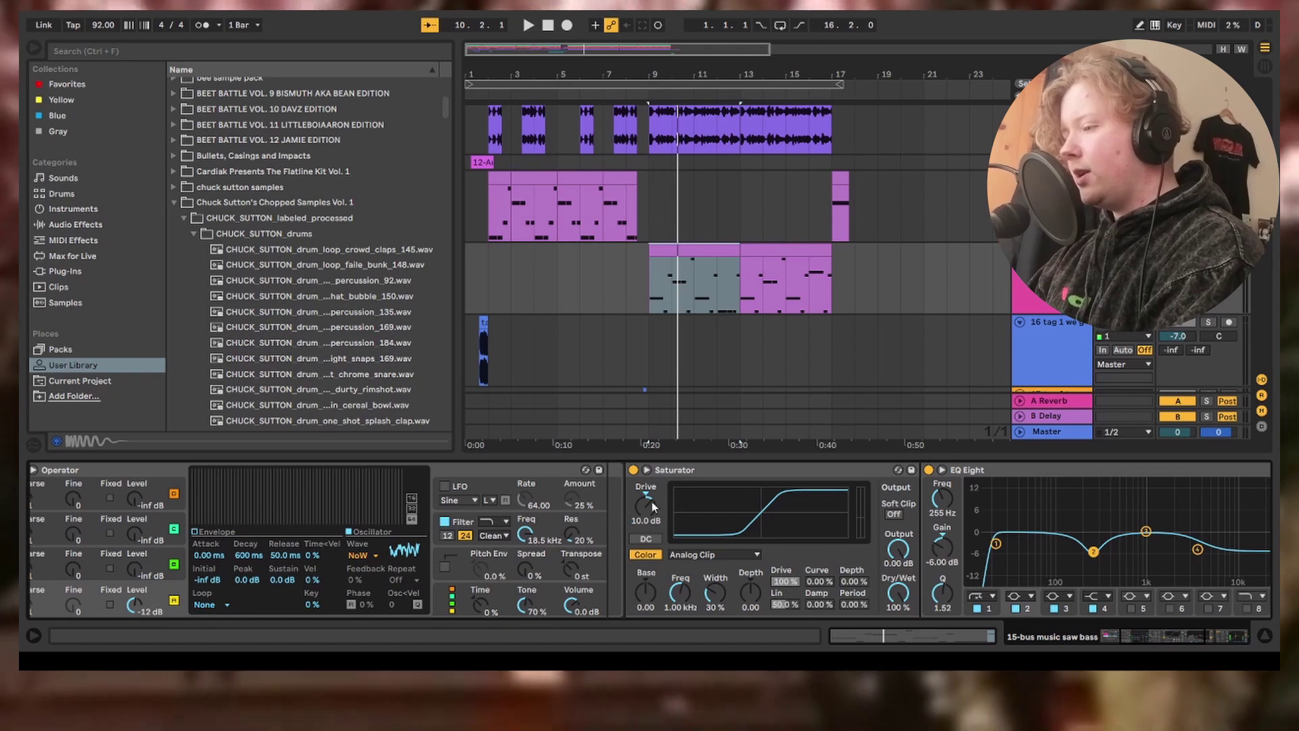
scroll(732, 468, "right", 5)
scroll(732, 468, "right", 5)
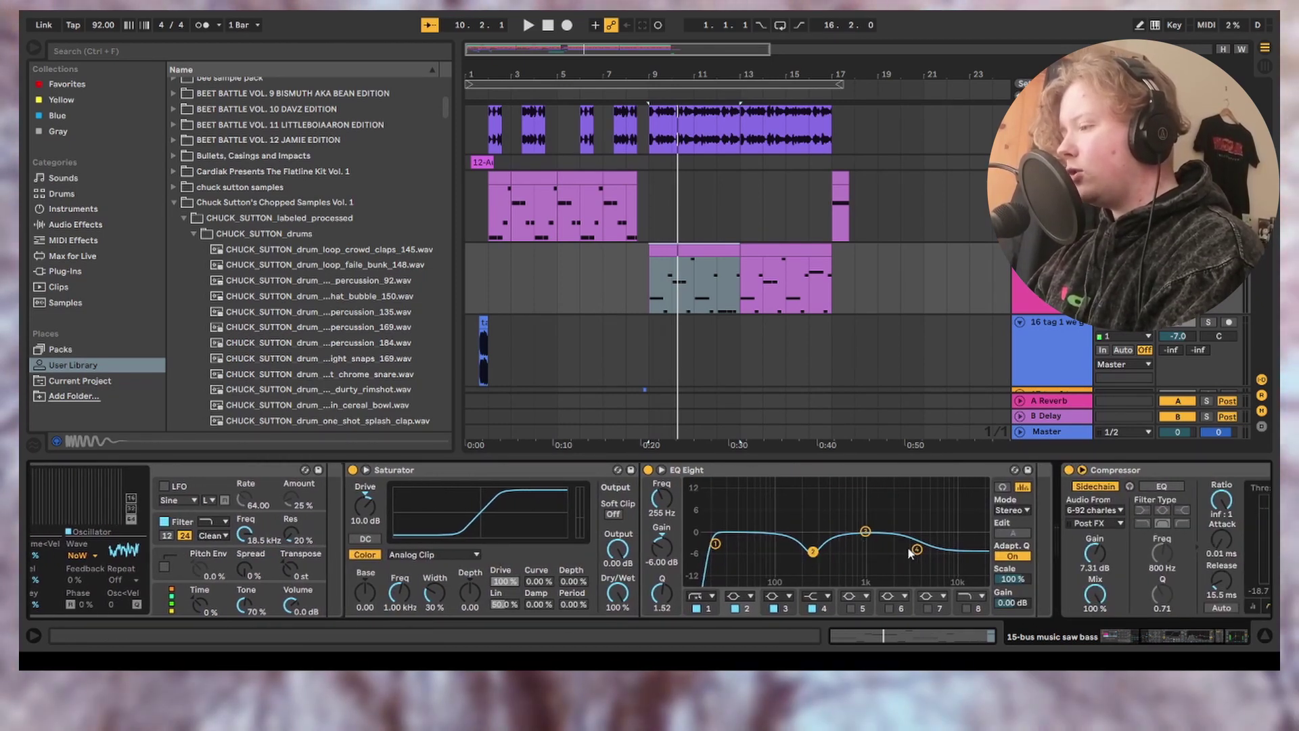
scroll(919, 553, "right", 10)
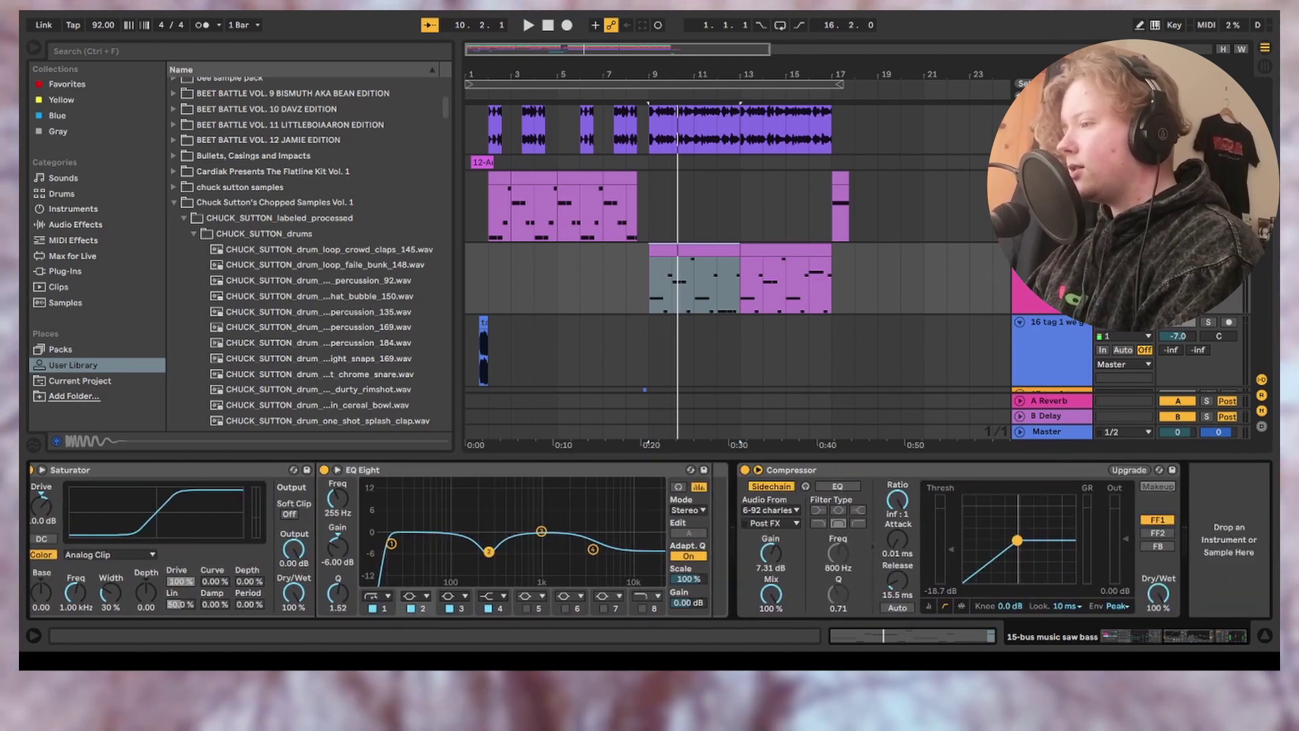
Step: Go back to the 92 charles drum tracks and play the passage from bar 9 to bar 11
scroll(649, 244, "up", 6)
scroll(650, 243, "up", 5)
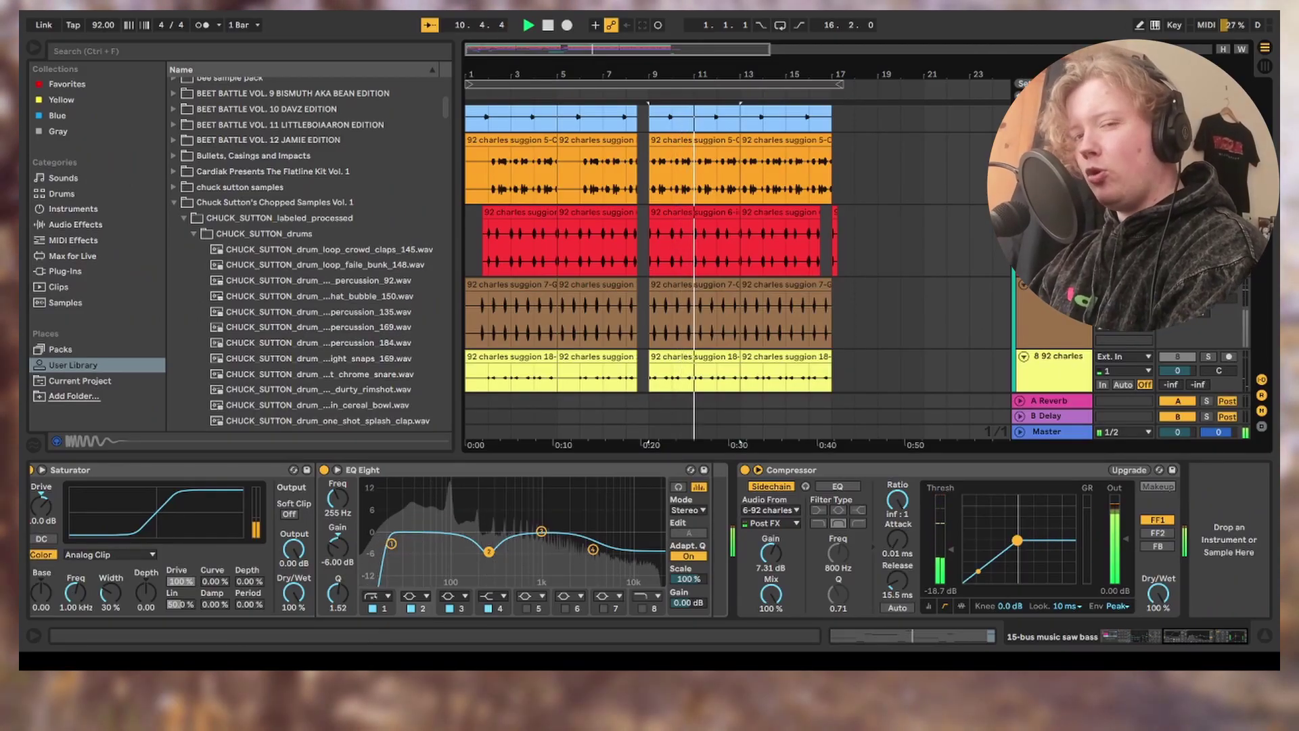
key("space")
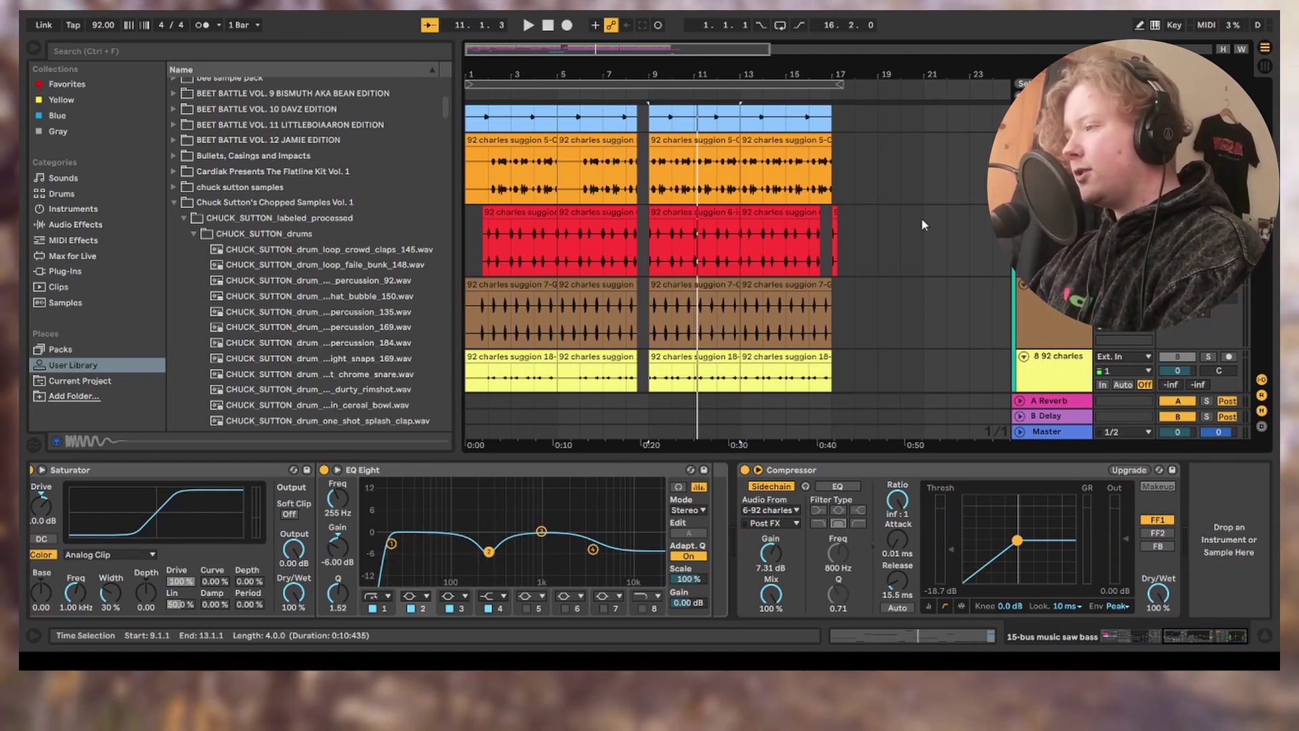
Step: Select the short teal fill clip before bar 9, followed by the blue tag clip on track 16 to show its effects
scroll(920, 217, "down", 2)
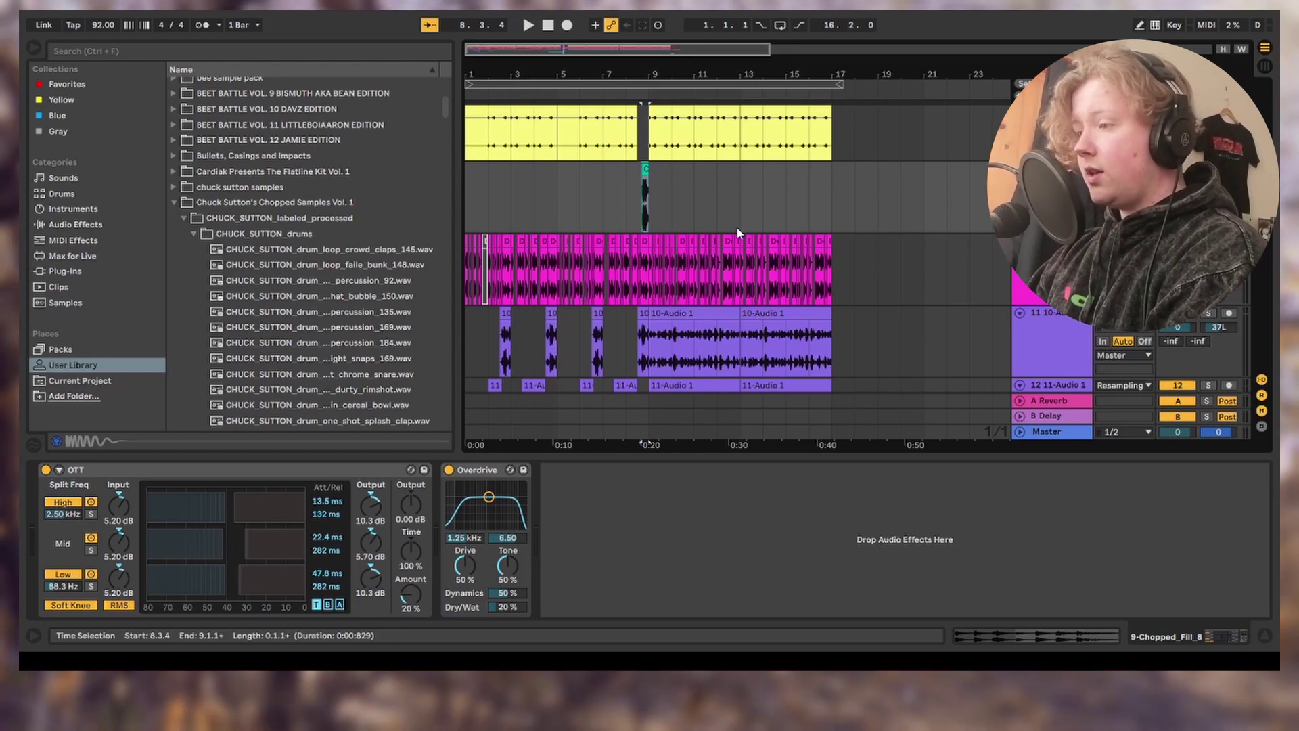
scroll(737, 230, "down", 5)
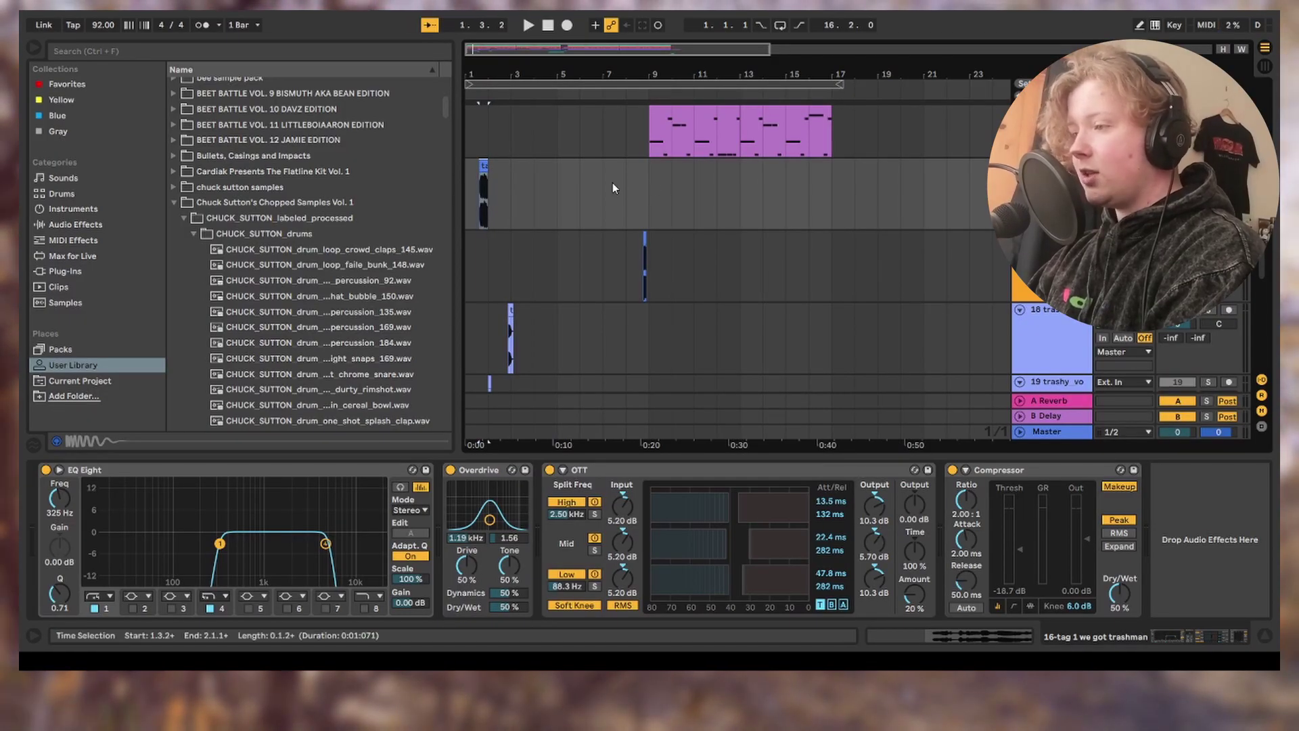
Step: Play the tag clip on track 16, then the trashy vox one-shot clip on track 19
key("space")
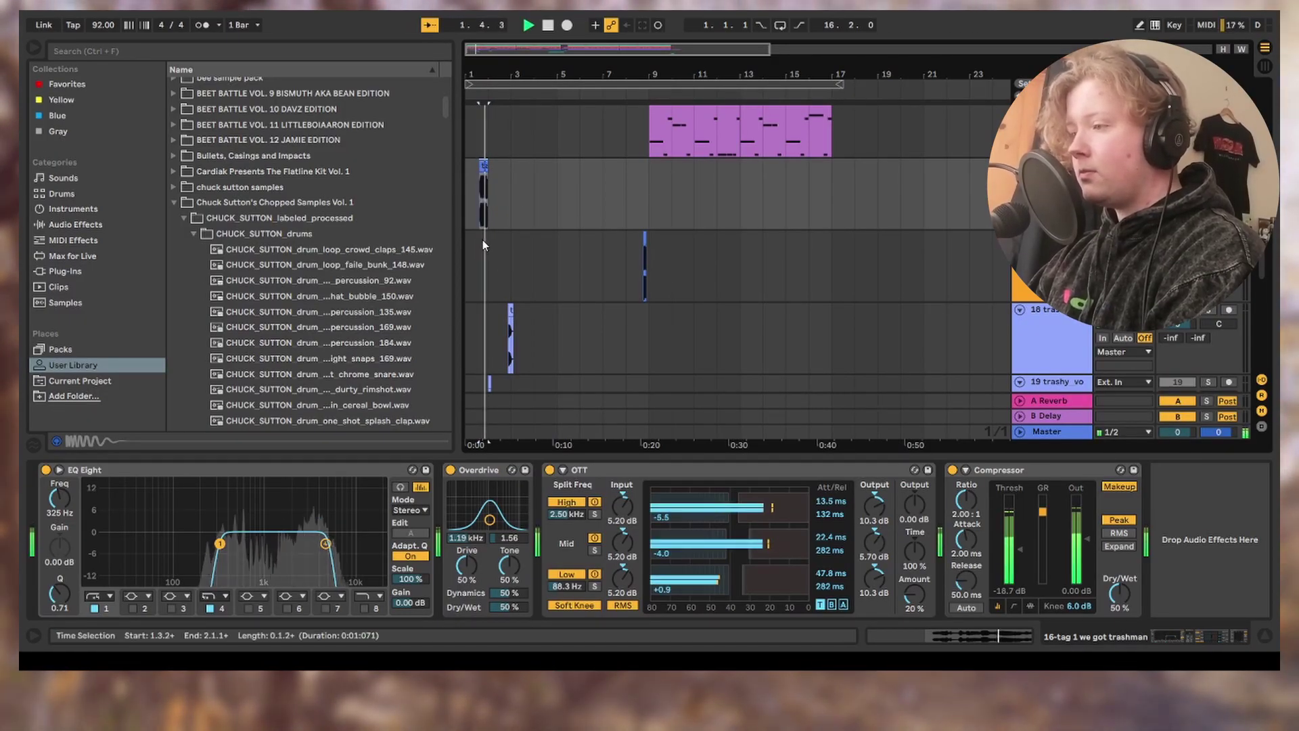
scroll(482, 242, "down", 3)
left_click(489, 319)
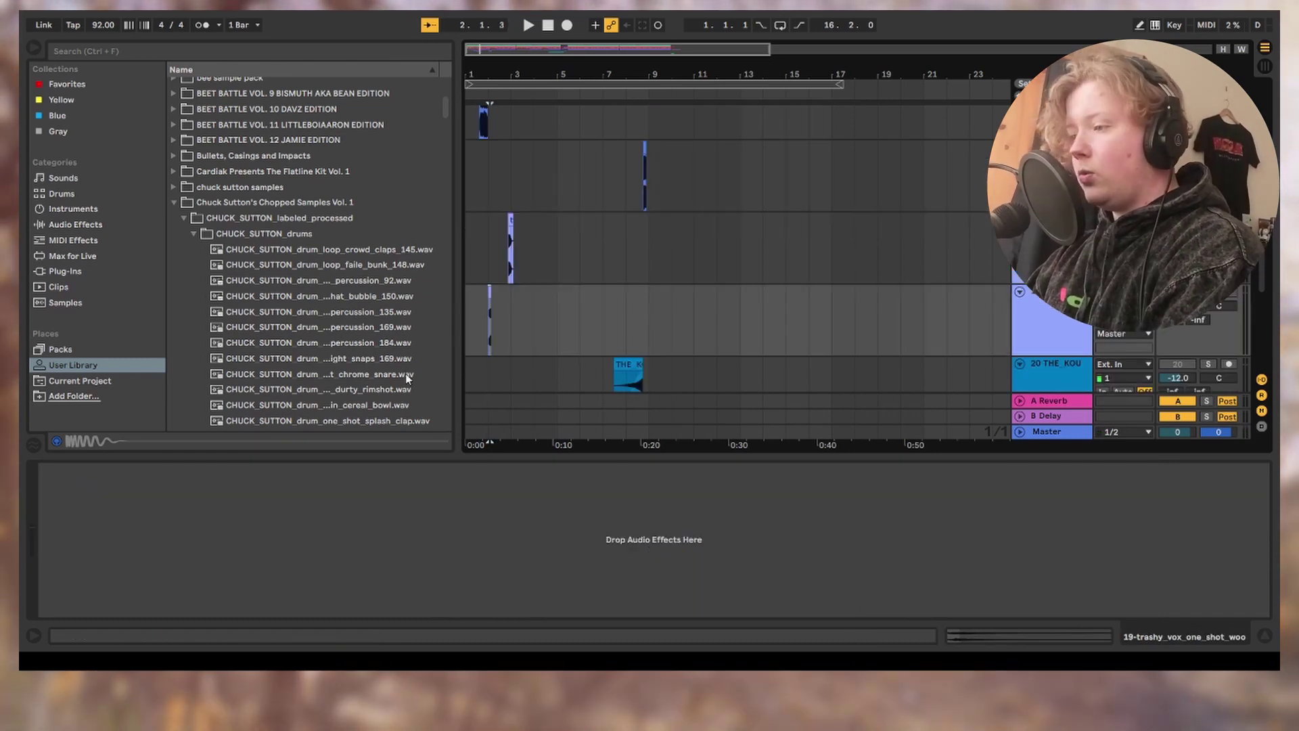
key("space")
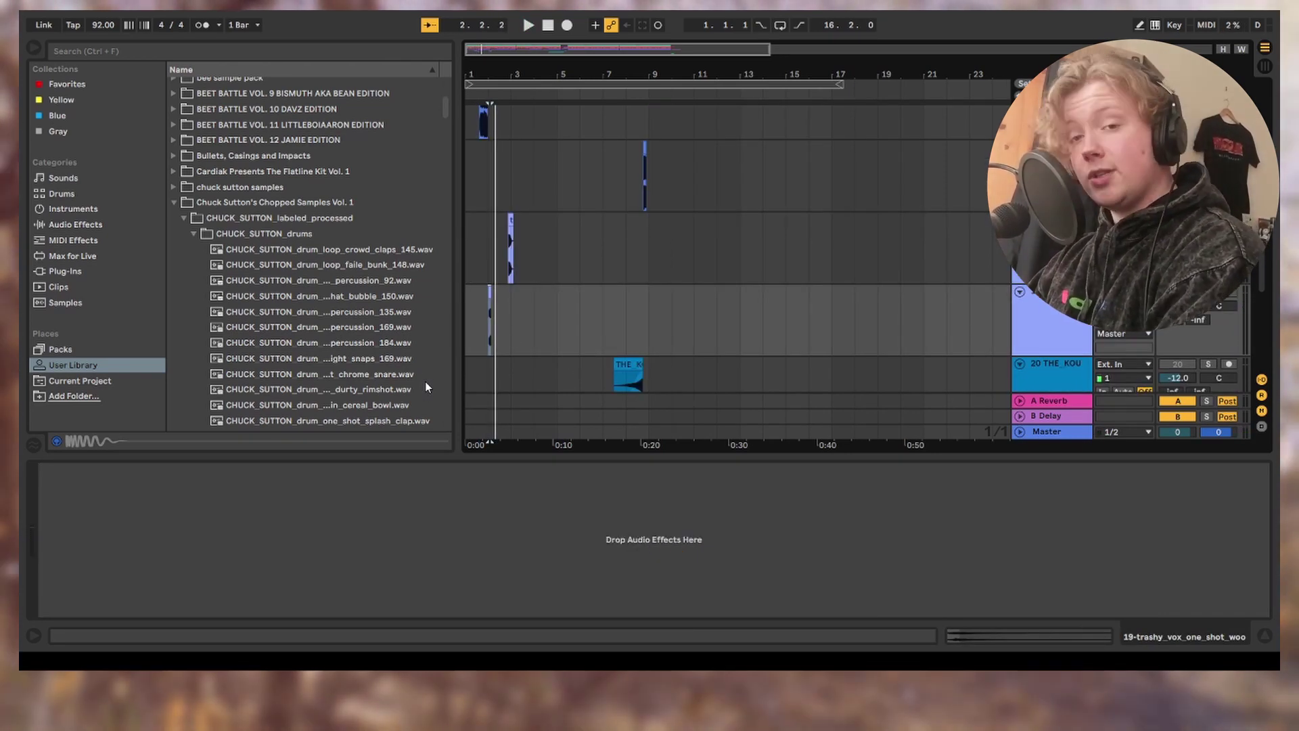
Step: Select the trash_yuh clip before bar 3 and play it with its Chorus, Audio Effect Rack and Echo shown
left_click(515, 227)
key("space")
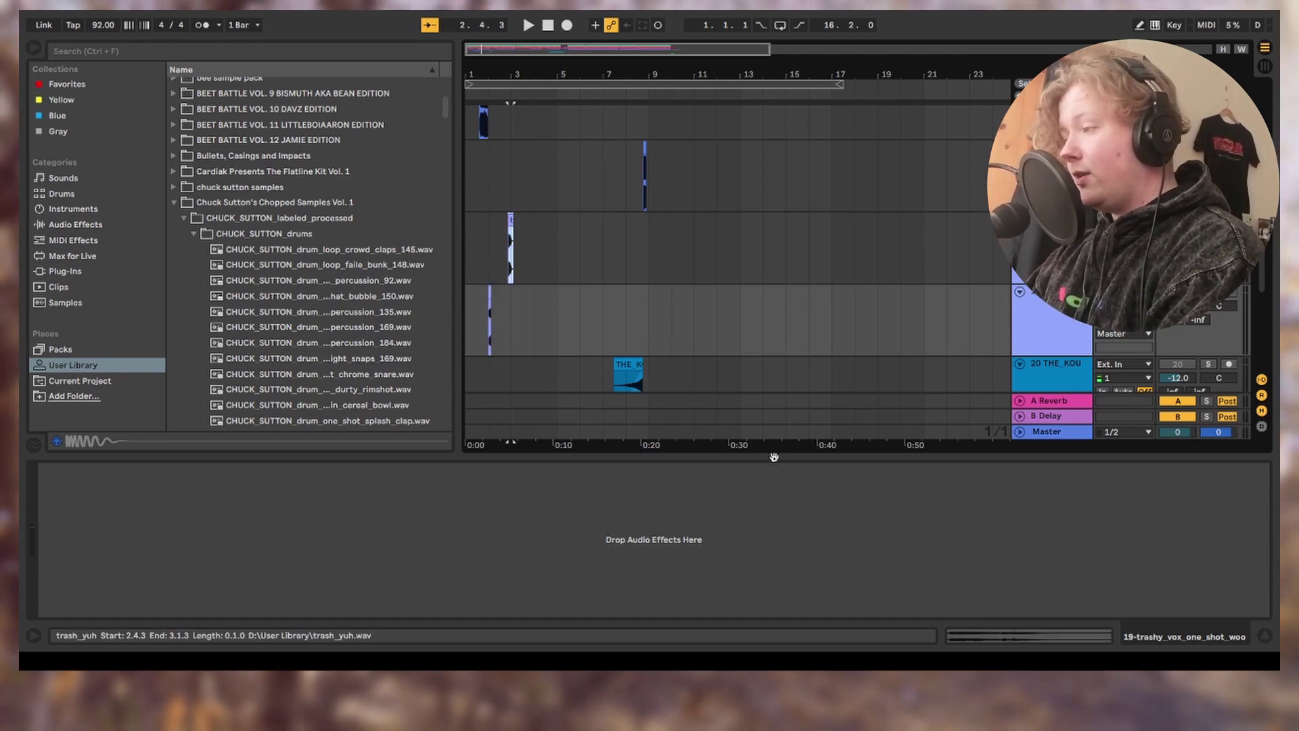
key("Up")
key("space")
key("space")
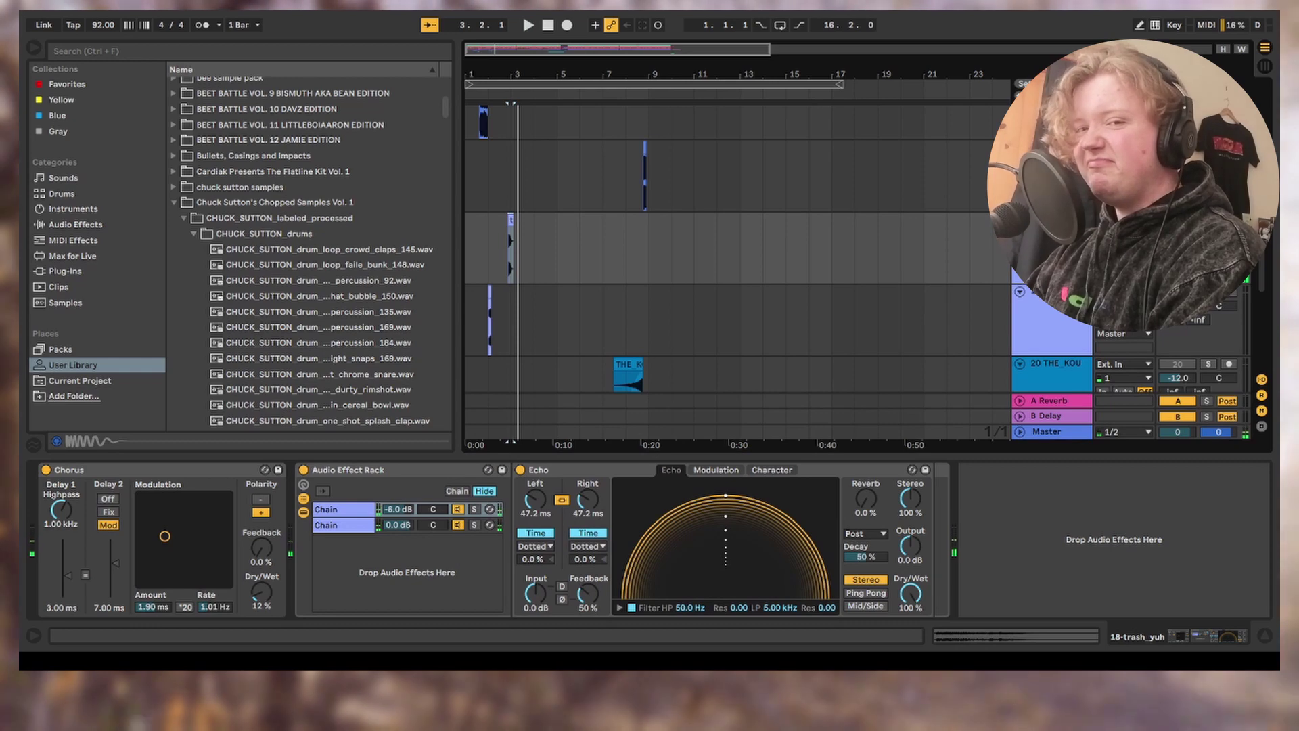
key("space")
key("space")
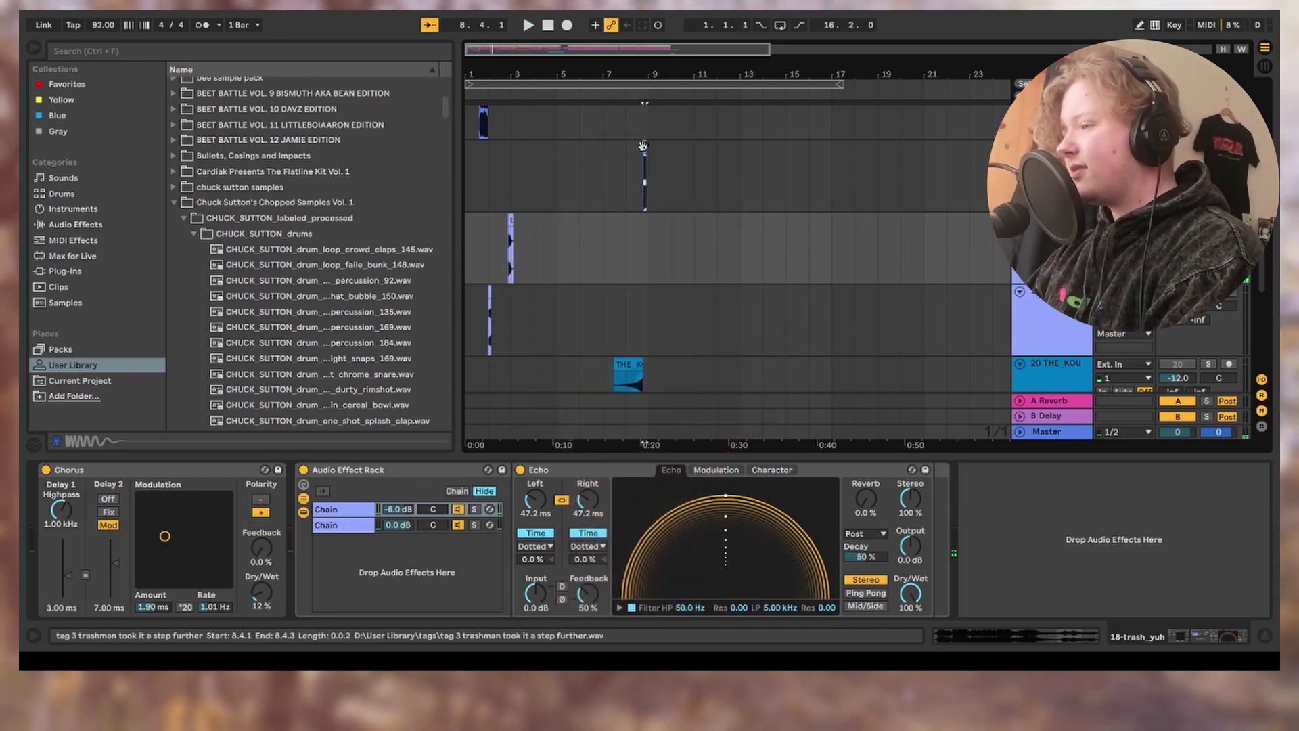
Step: Select the tag 3 clip on track 17 just before bar 9 and play it with its effects shown
left_click(646, 154)
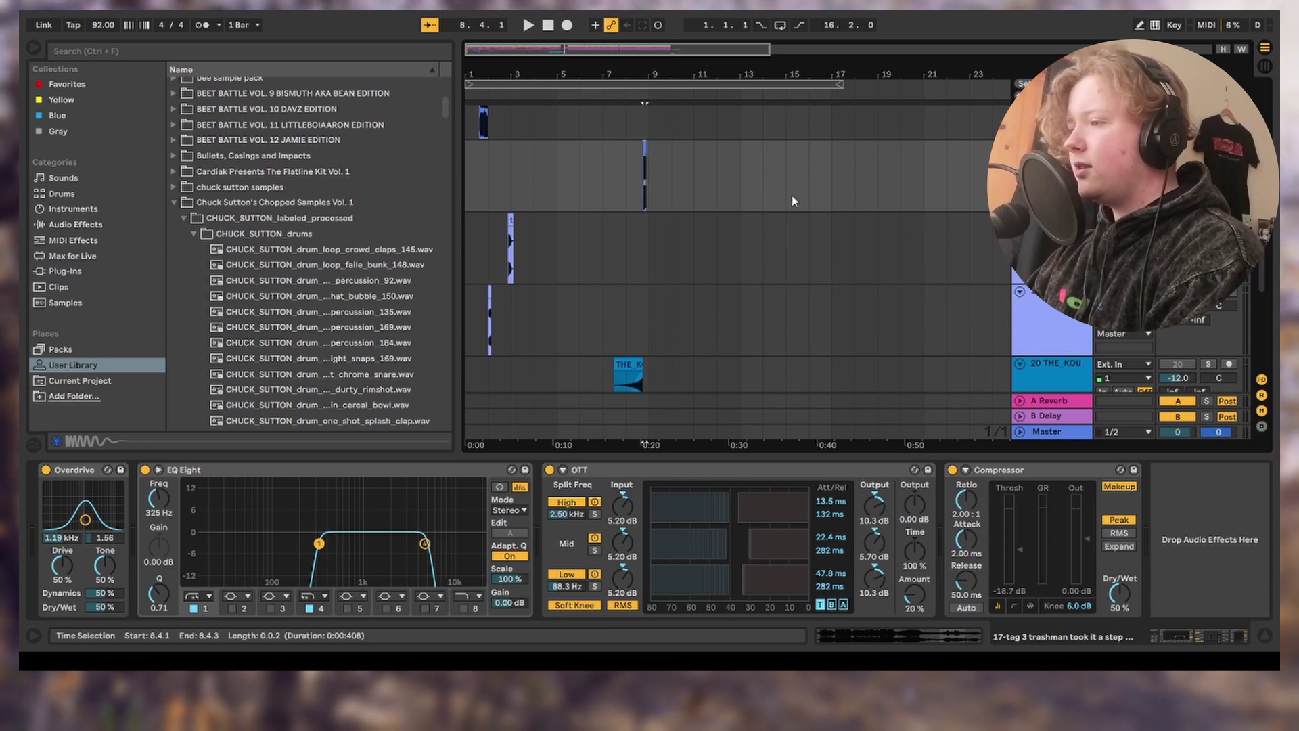
key("space")
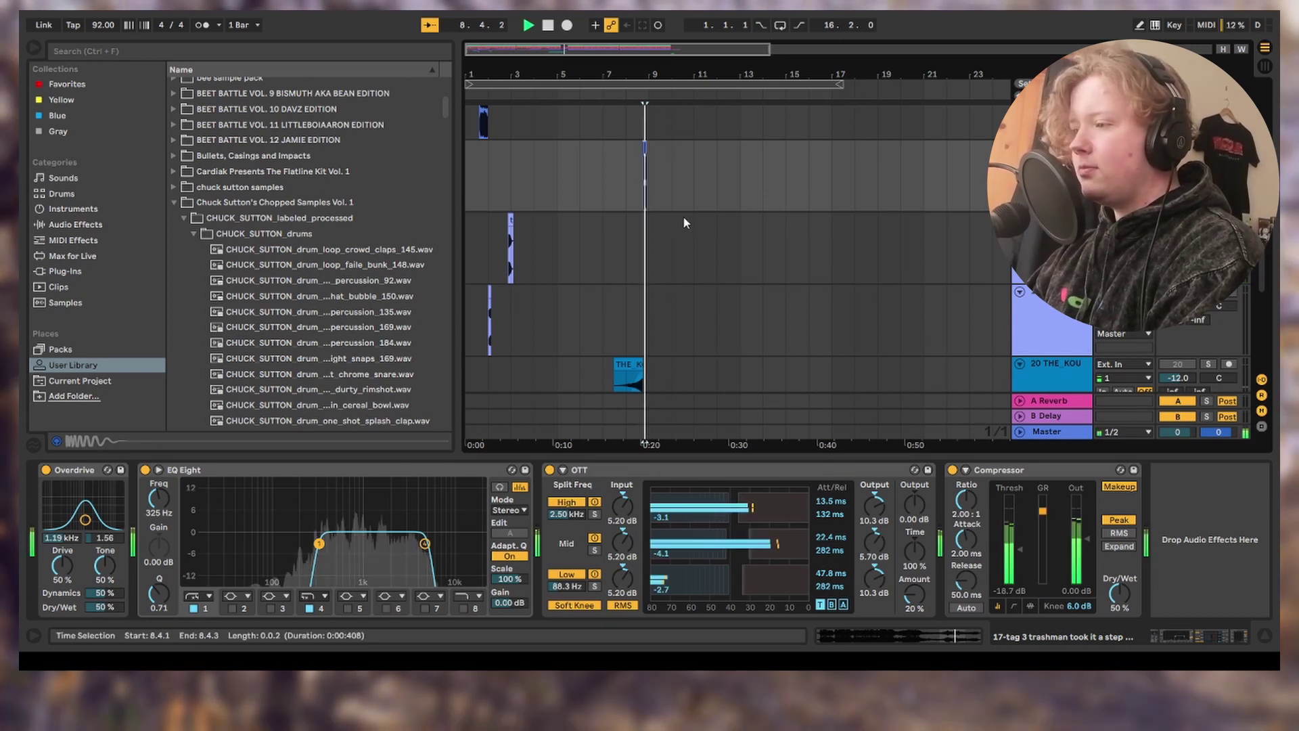
key("space")
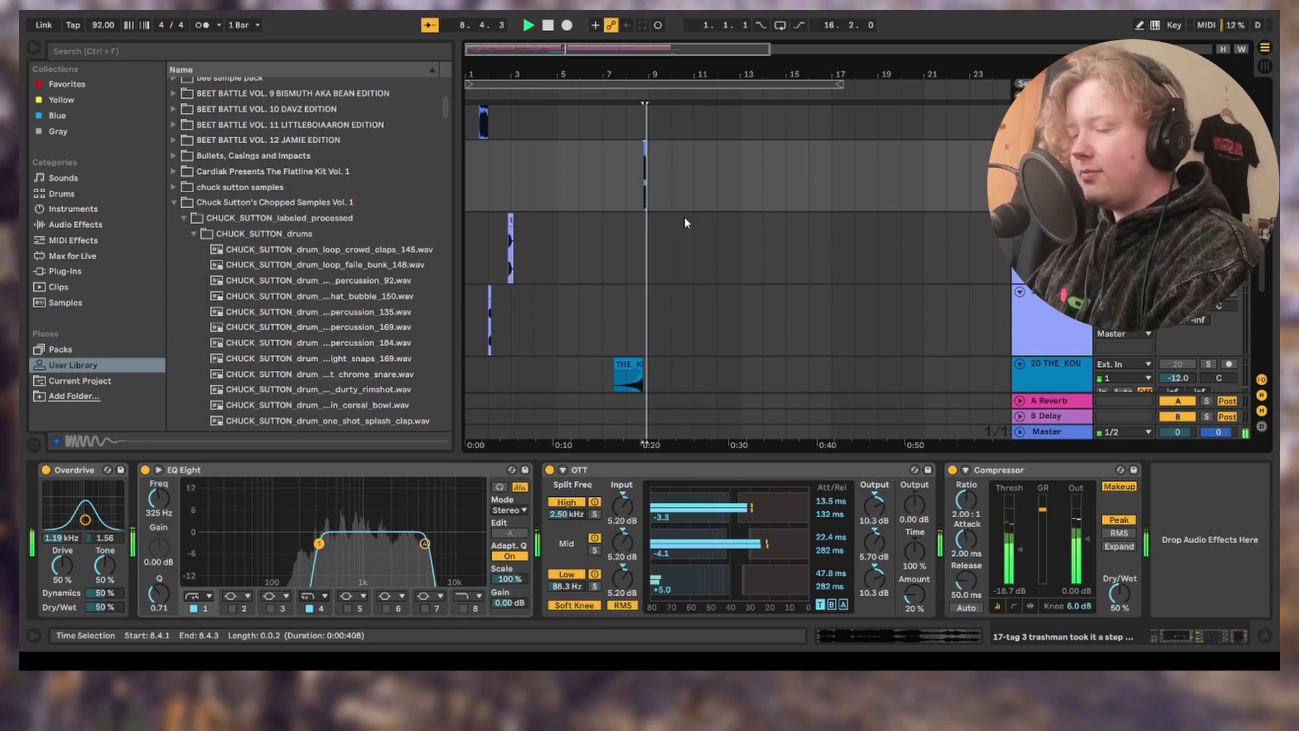
Step: Select the reversed THE_KOUNT vocal clip on track 20 and play it together with the frozen Operator clip below it
scroll(684, 217, "down", 5)
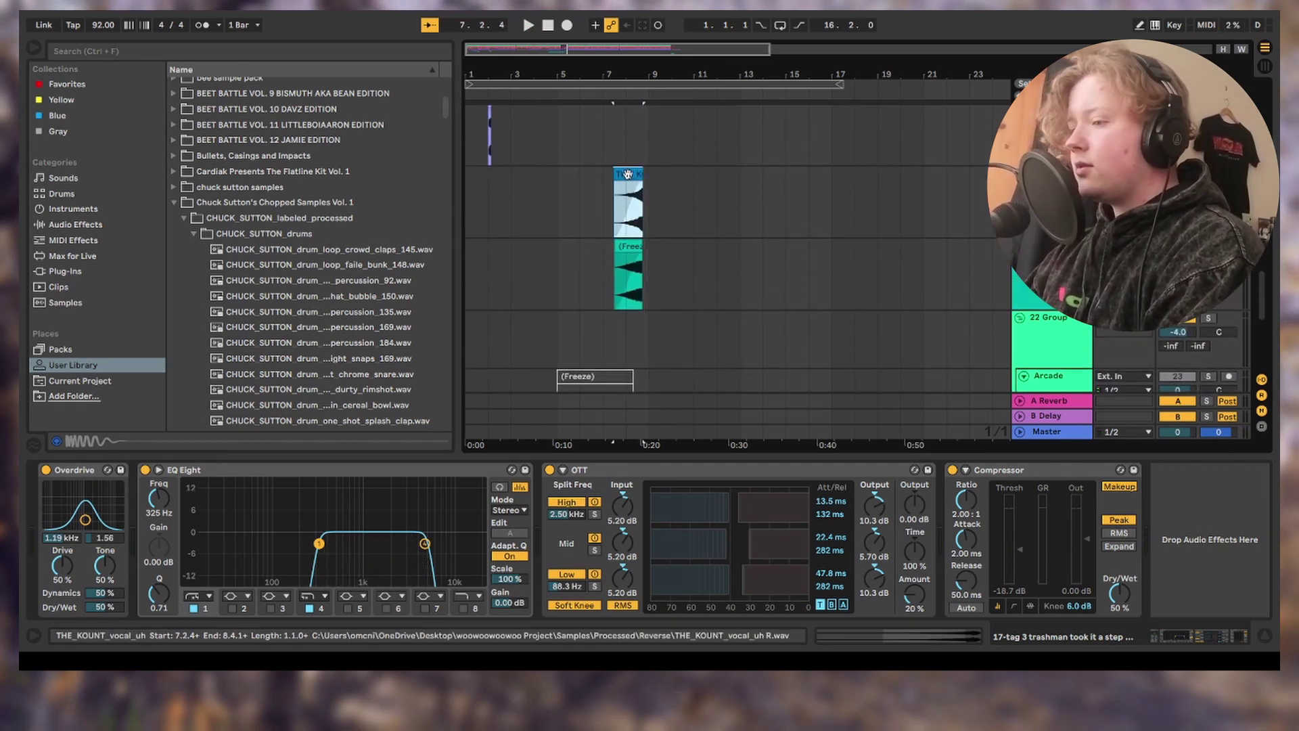
left_click(632, 194)
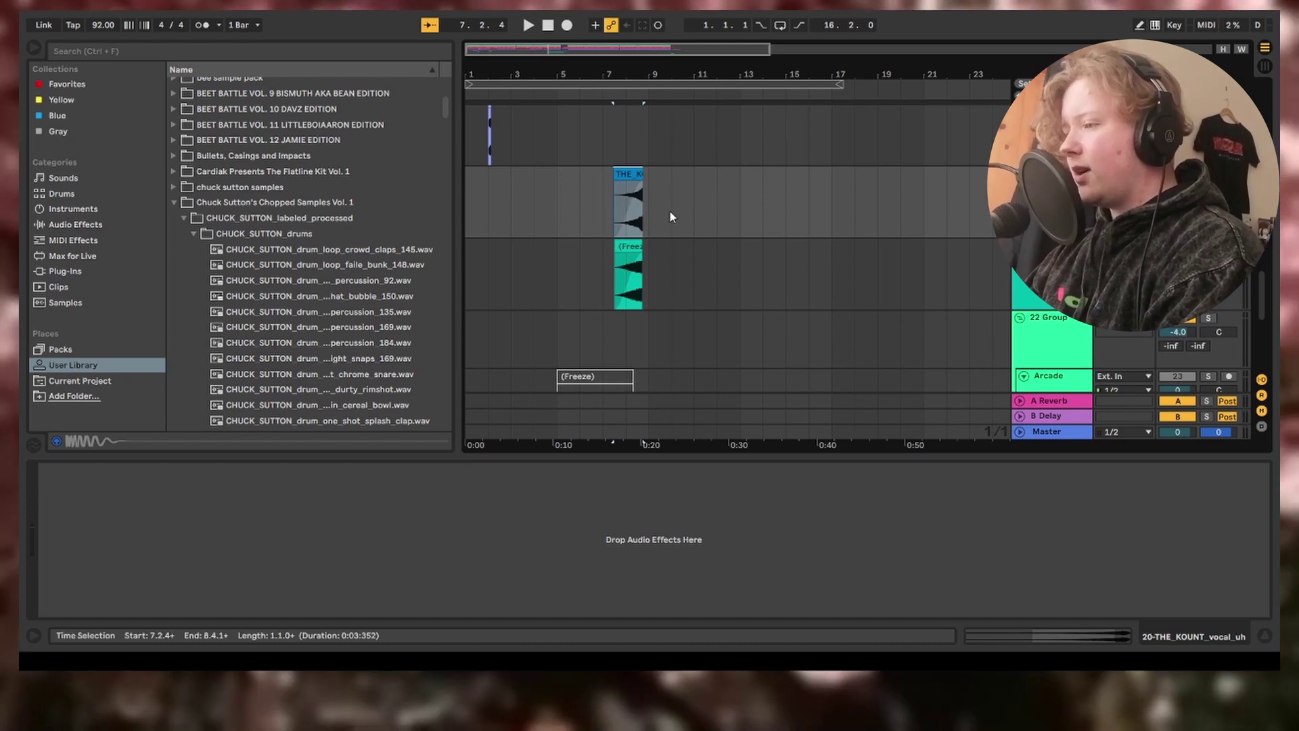
key("space")
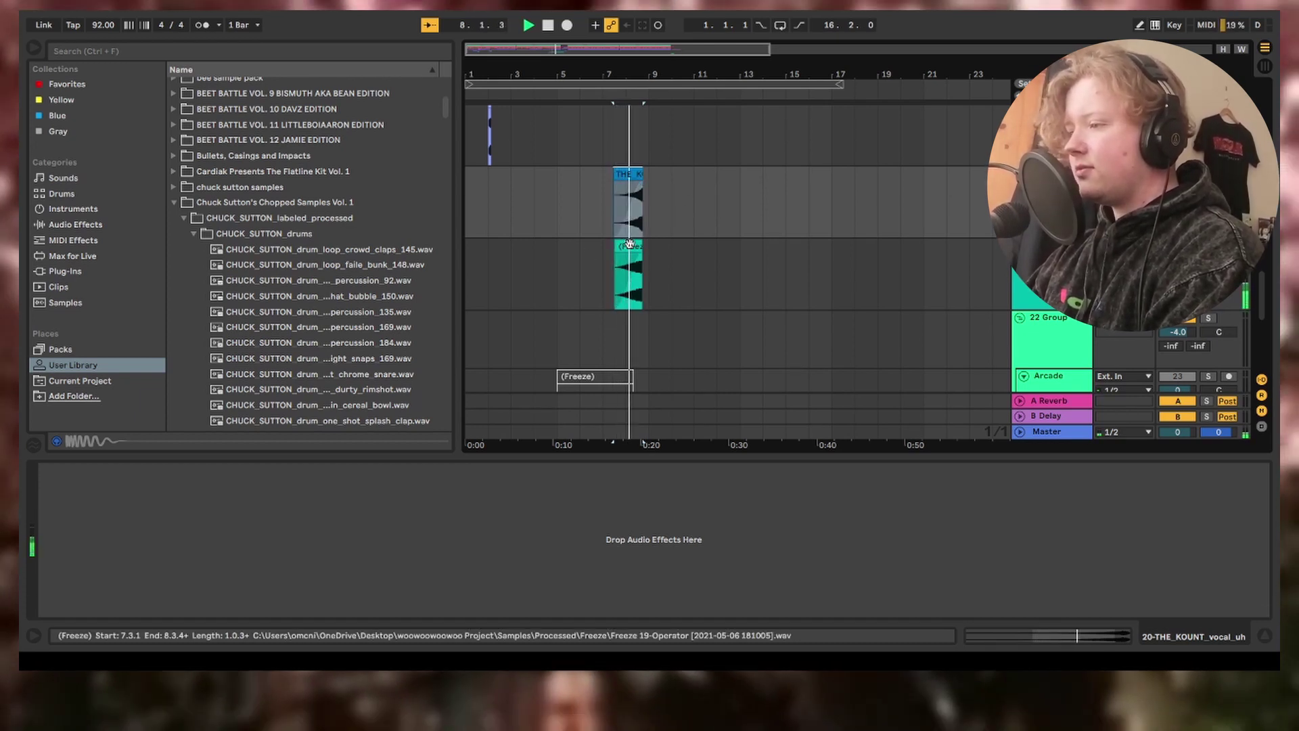
key("space")
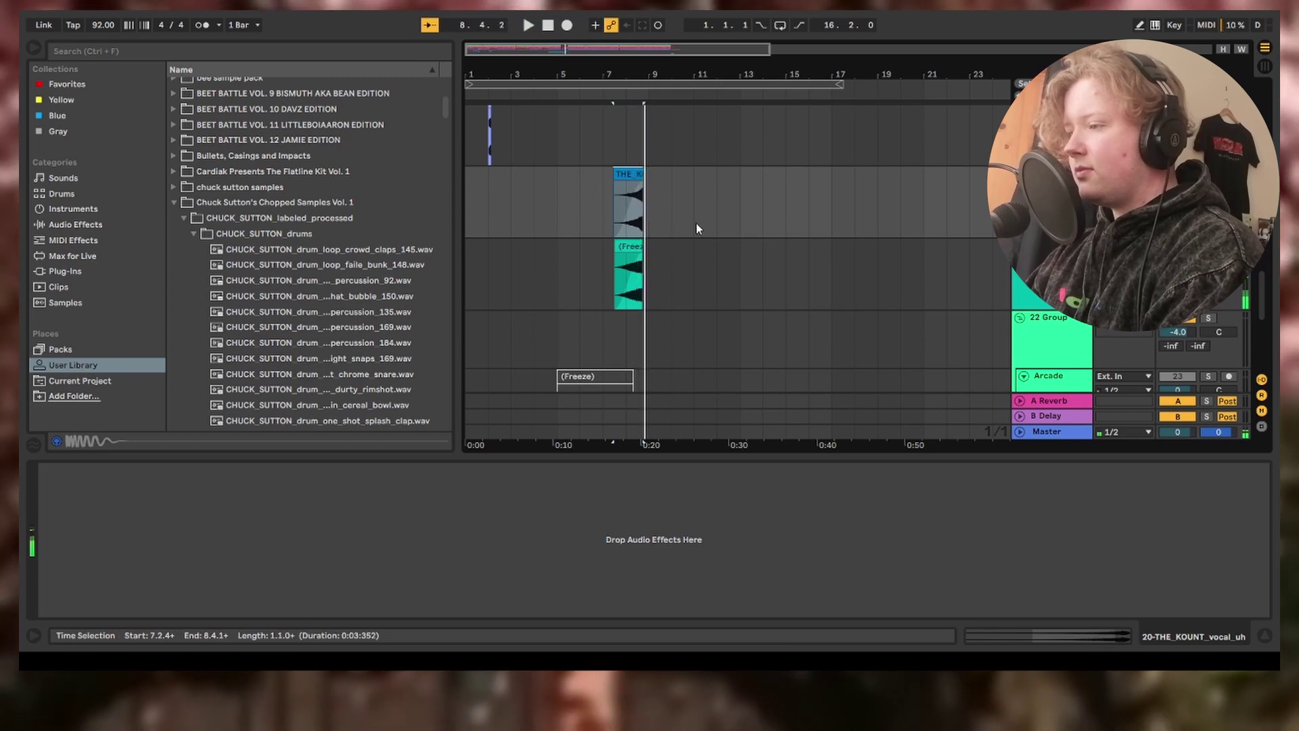
Step: Select the short closing 808 clip at bar 17 on track 14 and play it
scroll(696, 226, "up", 10)
scroll(696, 224, "down", 5)
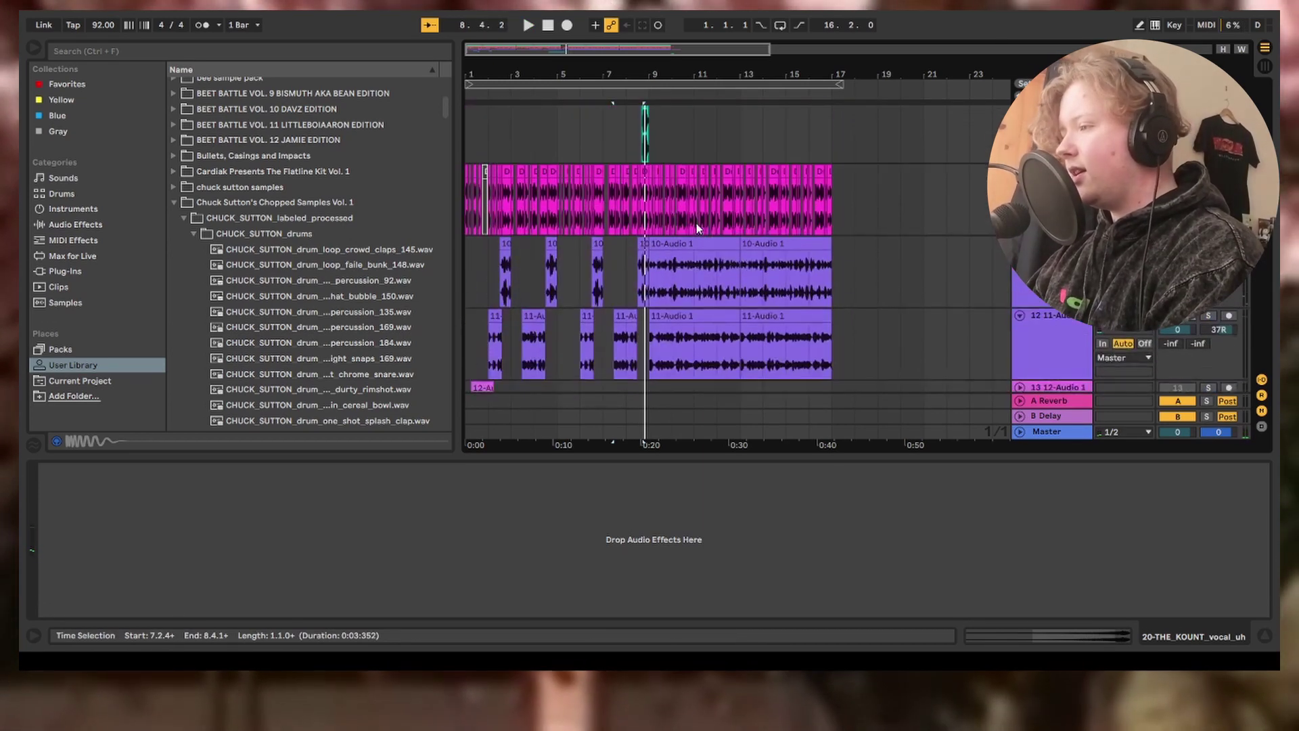
scroll(696, 223, "up", 5)
scroll(858, 253, "up", 3)
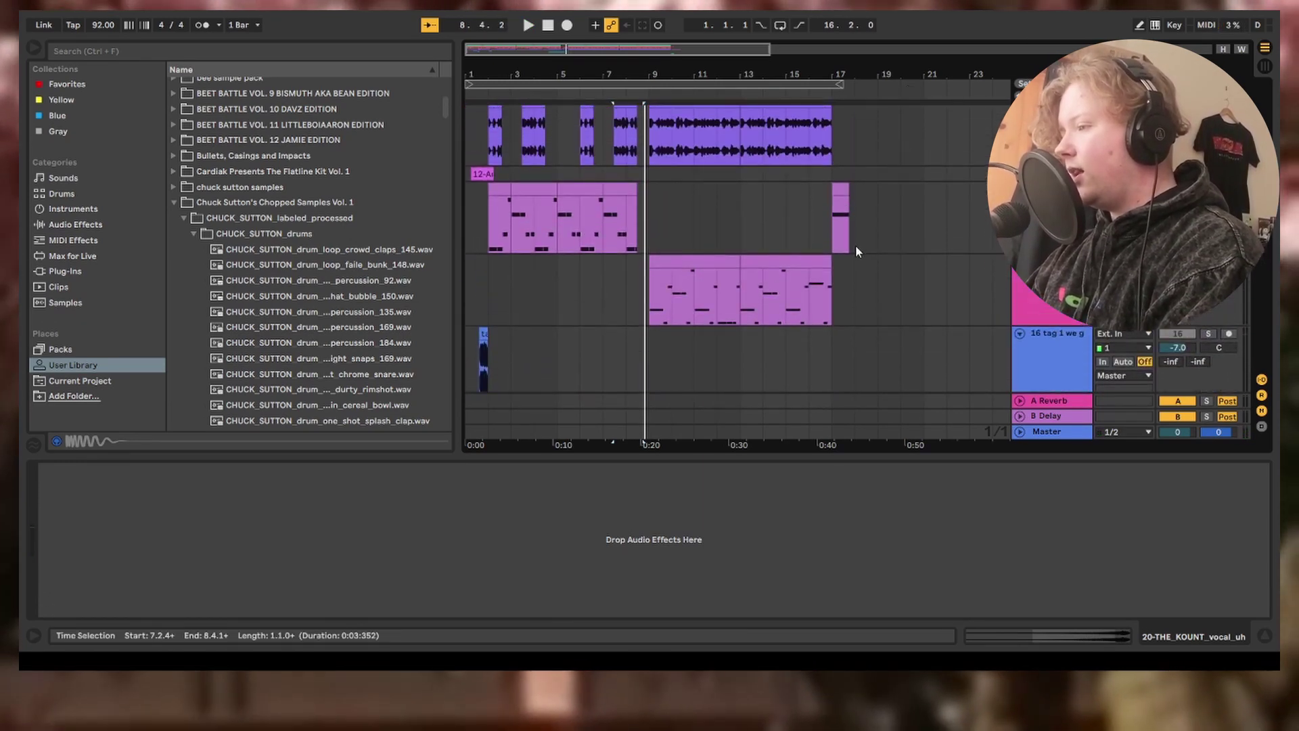
left_click(846, 202)
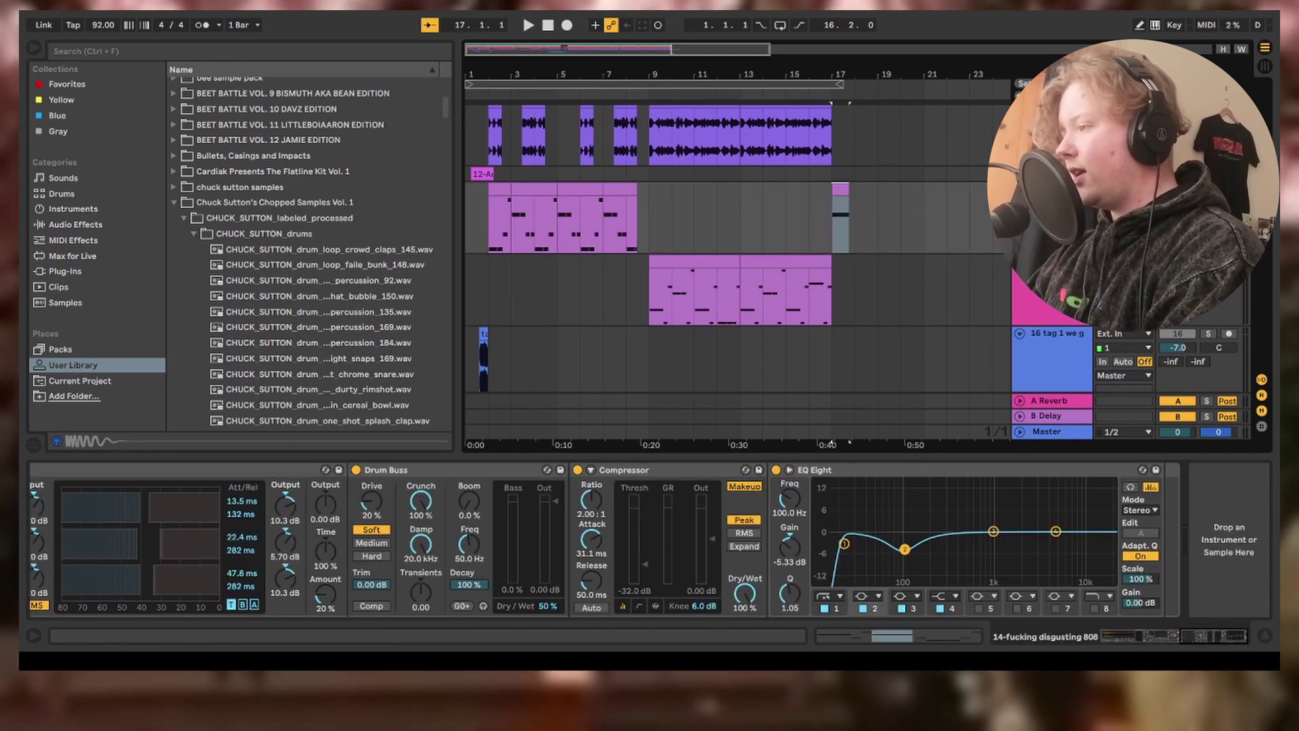
key("space")
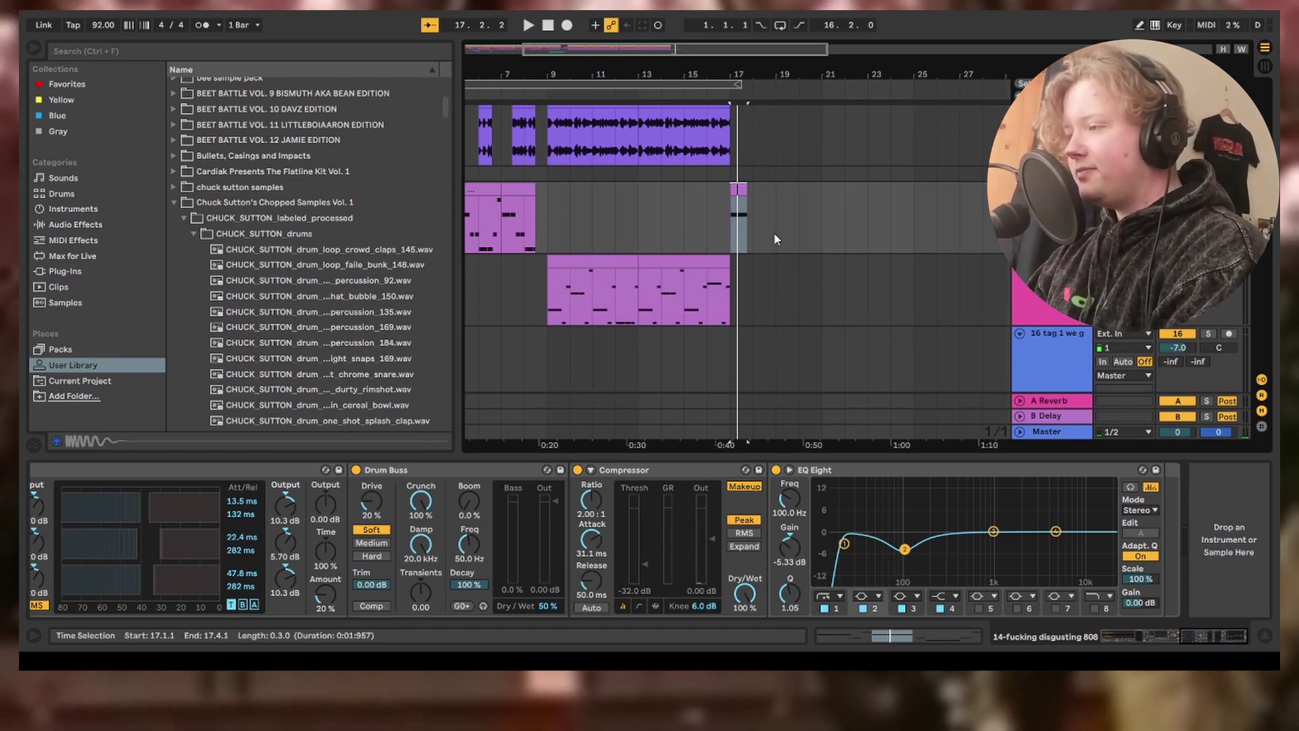
Step: Find the trash lib 1 clip at bar 17 on track 26 and play it with its effects shown
scroll(776, 238, "up", 10)
scroll(775, 239, "down", 15)
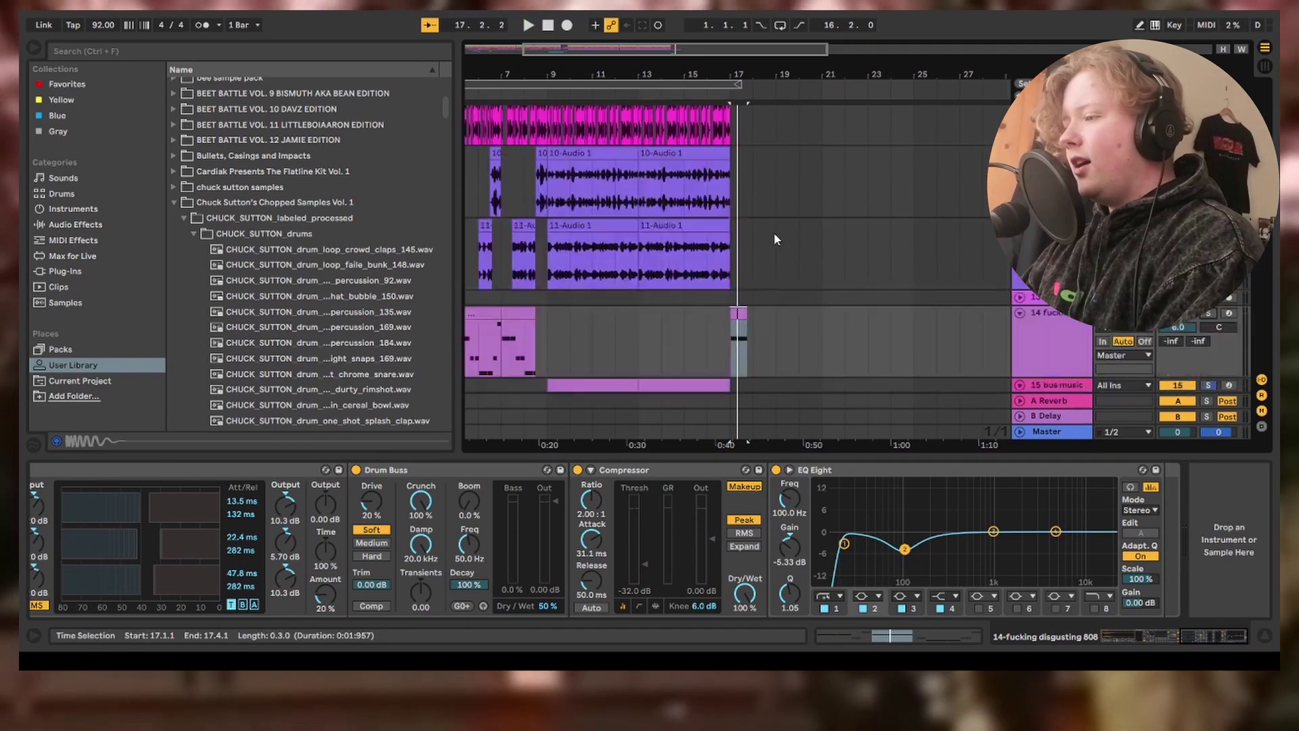
scroll(775, 239, "down", 3)
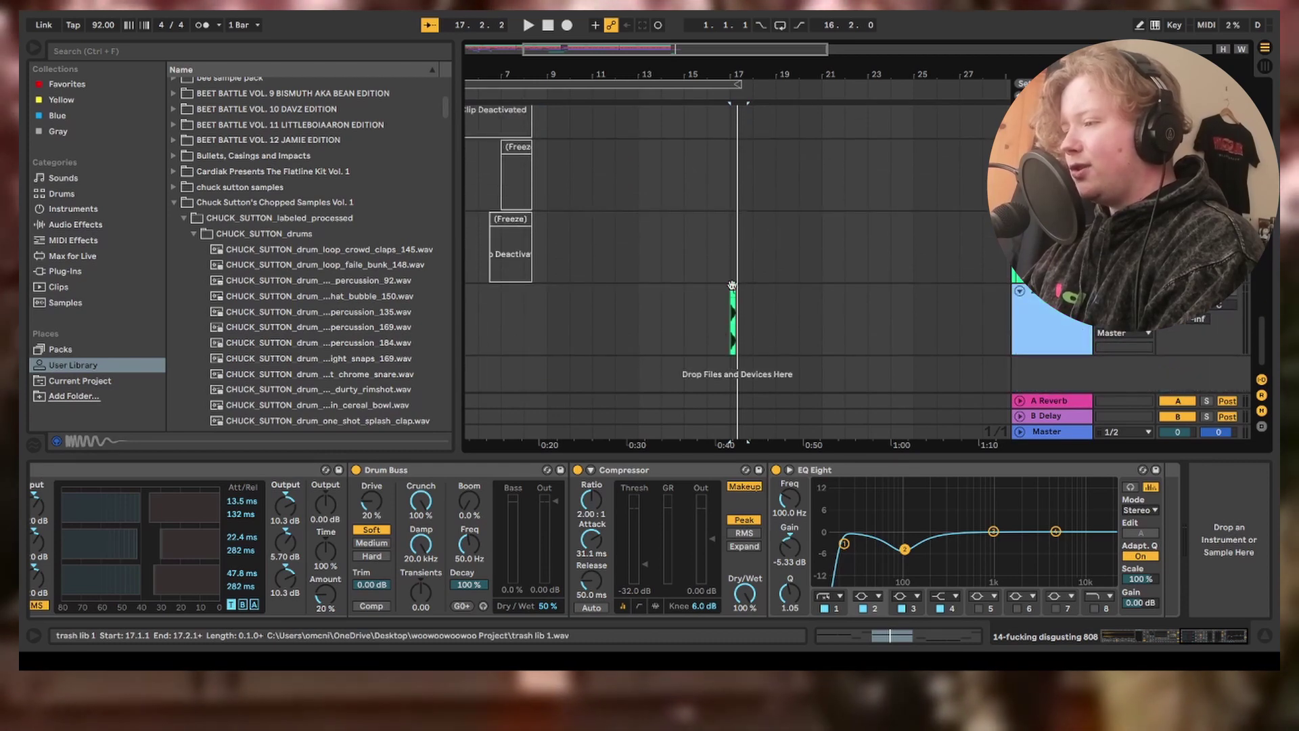
left_click(732, 318)
key("space")
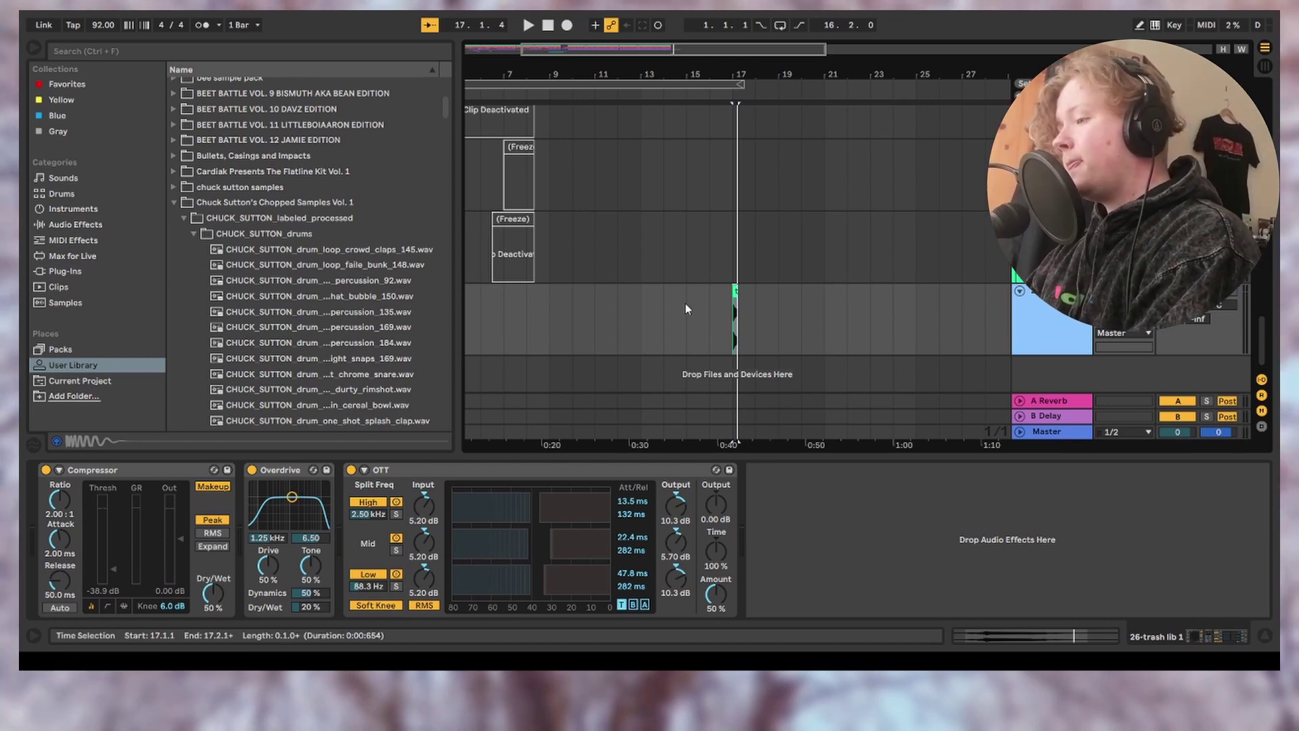
scroll(687, 303, "up", 3)
scroll(686, 309, "left", 3)
scroll(686, 309, "up", 3)
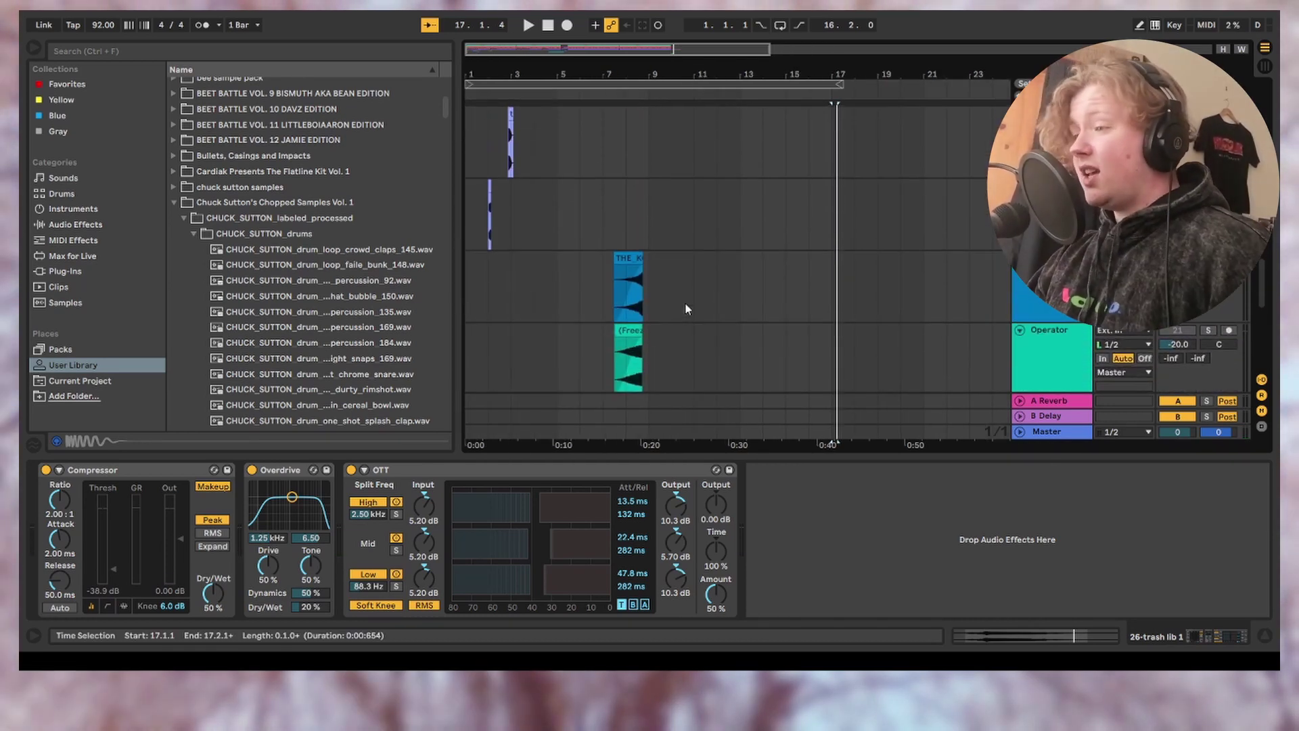
scroll(685, 308, "up", 5)
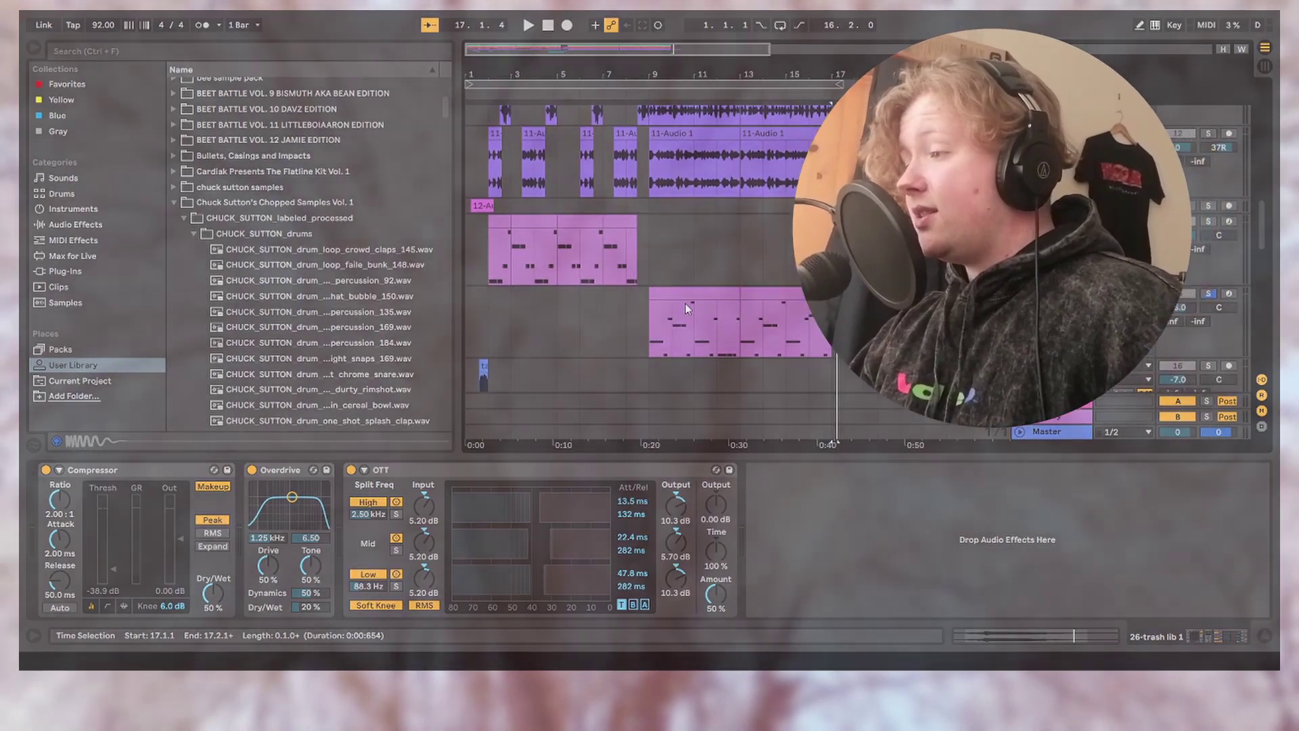